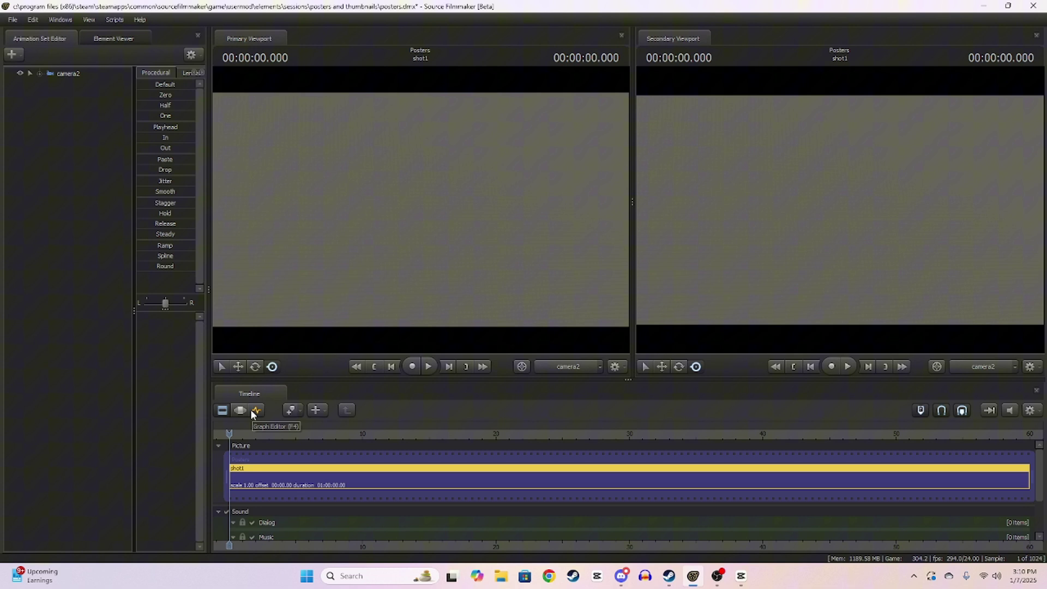
- Look at the Graph Editor and Clip Editor timeline modes, and leave the timeline in the Motion Editor
{"action": "left_click", "coordinate": [508, 333]}
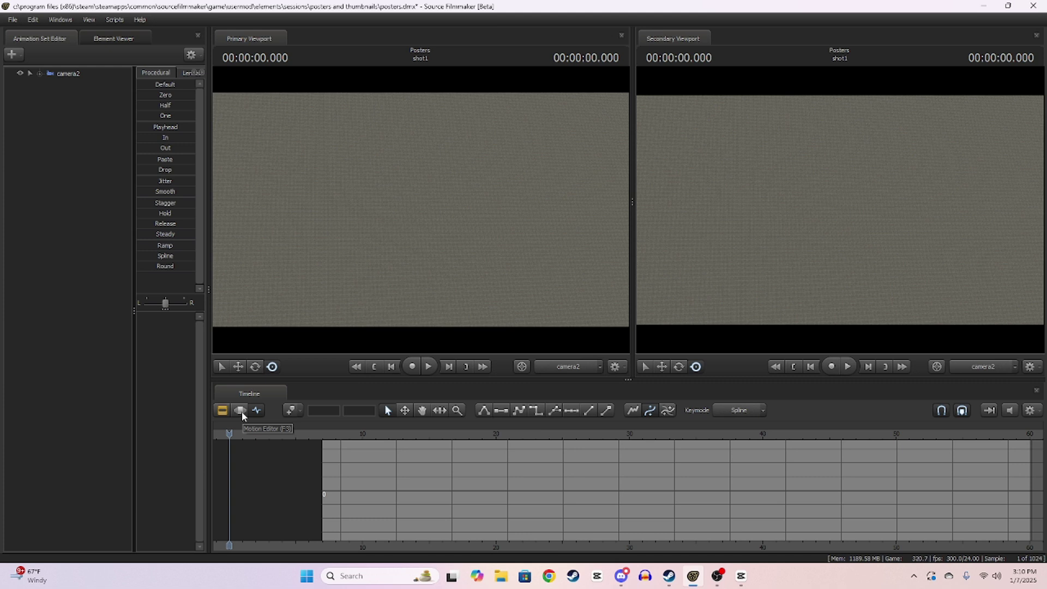
{"action": "left_click", "coordinate": [241, 411]}
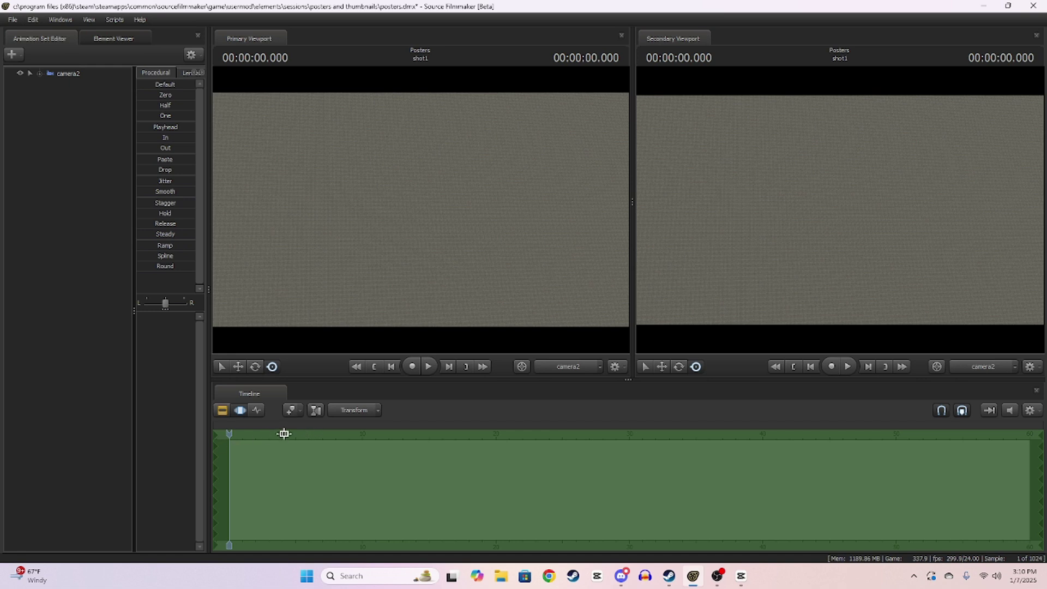
{"action": "left_click", "coordinate": [221, 412]}
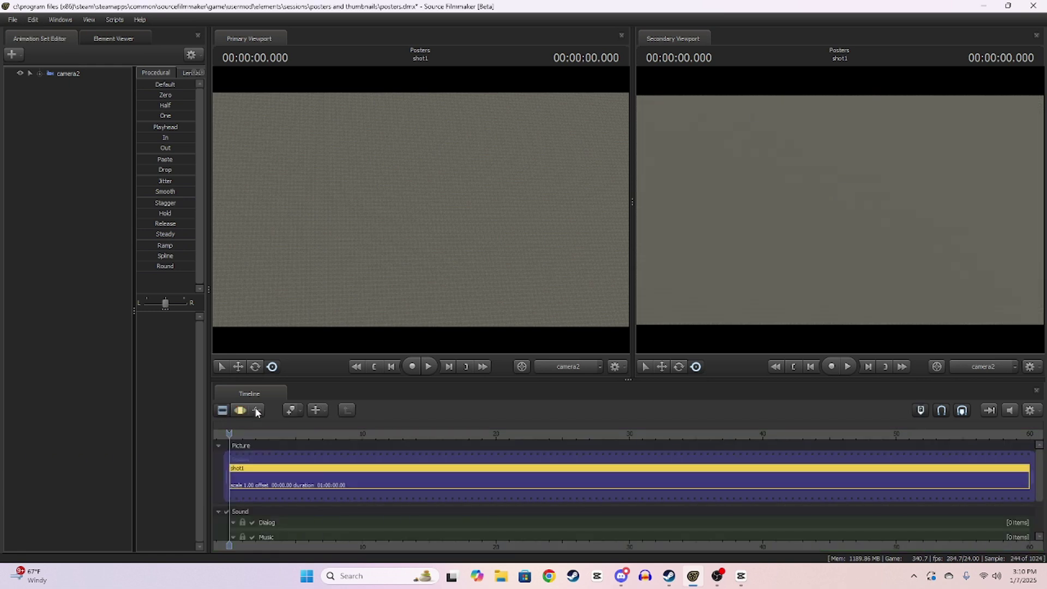
{"action": "left_click", "coordinate": [240, 409]}
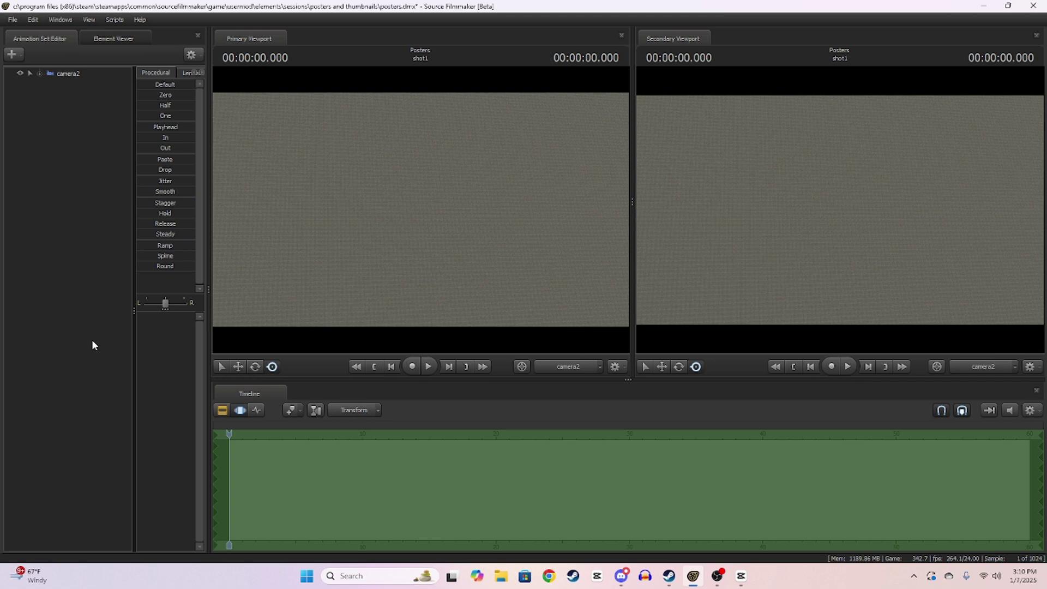
- Select camera2 and fly and turn it around in the primary viewport until it faces the plain wall
{"action": "left_click", "coordinate": [63, 74]}
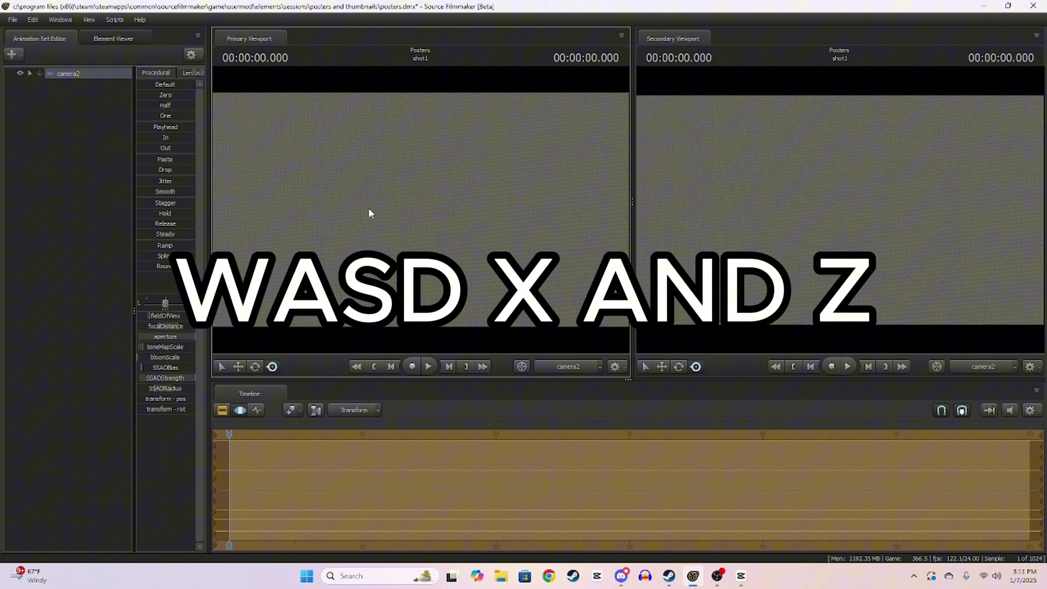
{"action": "key", "text": "d"}
{"action": "left_click_drag", "start_coordinate": [369, 211], "coordinate": [451, 194]}
{"action": "key", "text": "a"}
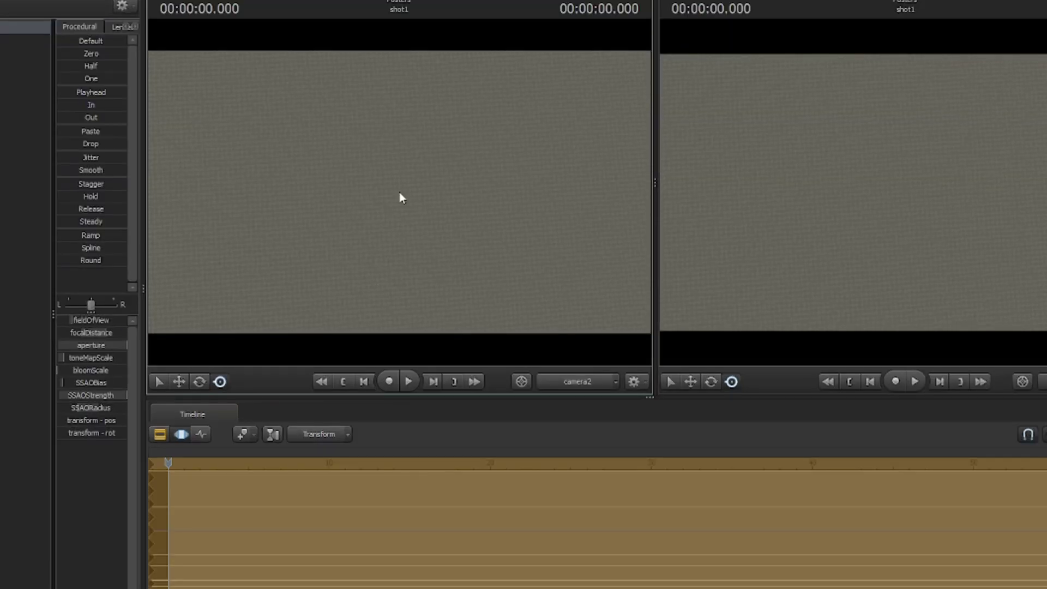
{"action": "key", "text": "d"}
{"action": "left_click_drag", "start_coordinate": [399, 192], "coordinate": [399, 192]}
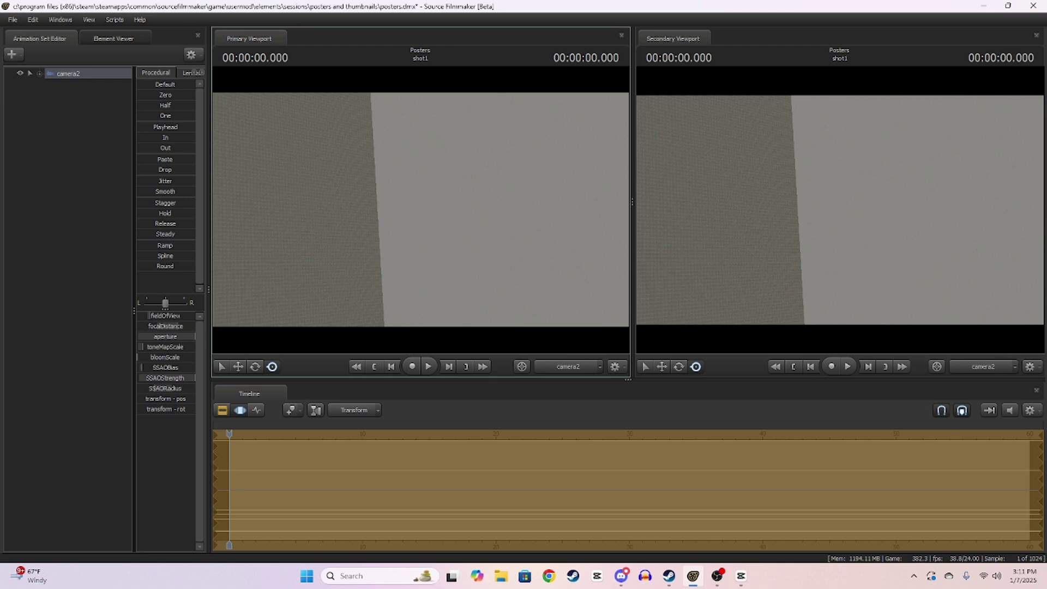
{"action": "left_click_drag", "start_coordinate": [420, 209], "coordinate": [402, 205]}
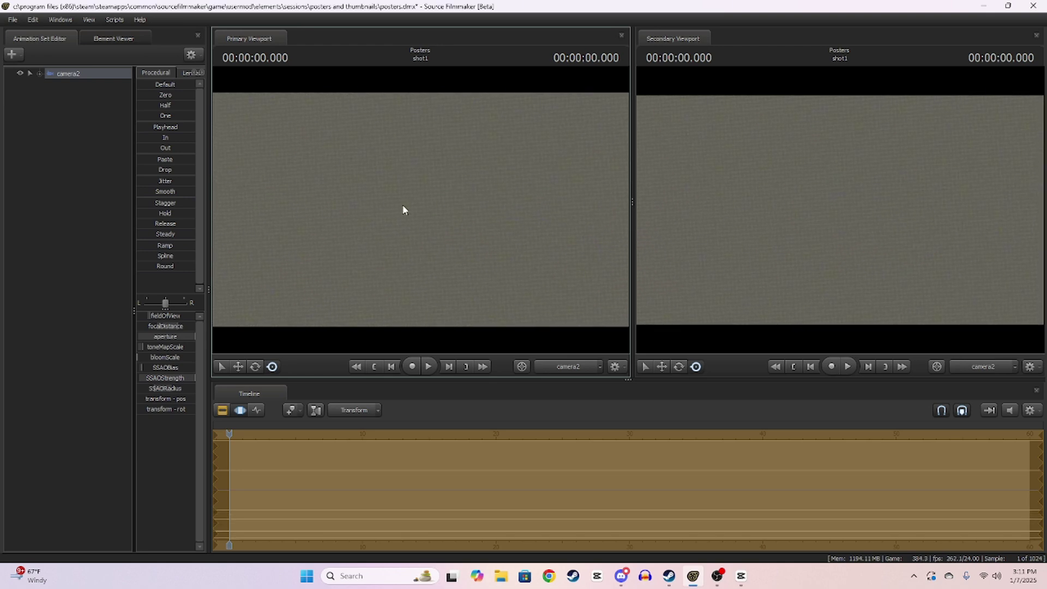
{"action": "key", "text": "w"}
{"action": "key", "text": "d"}
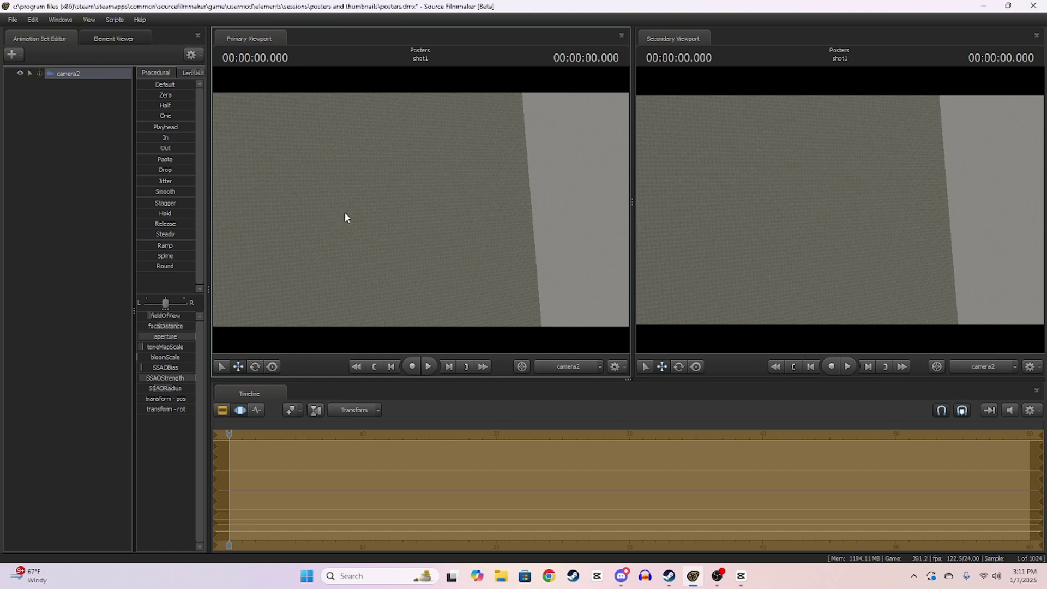
{"action": "key", "text": "r"}
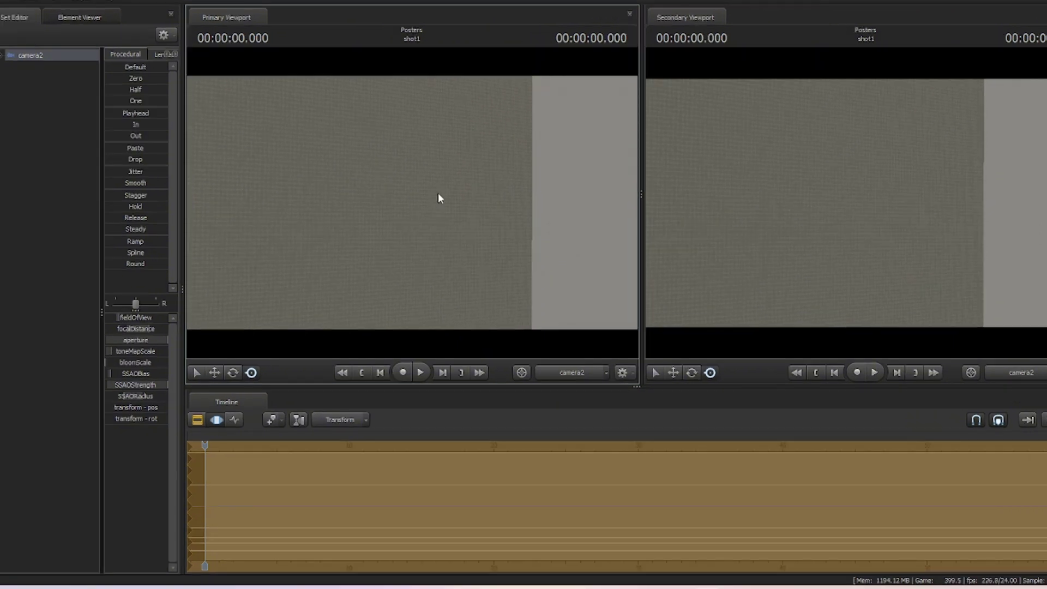
{"action": "left_click_drag", "start_coordinate": [447, 206], "coordinate": [381, 206]}
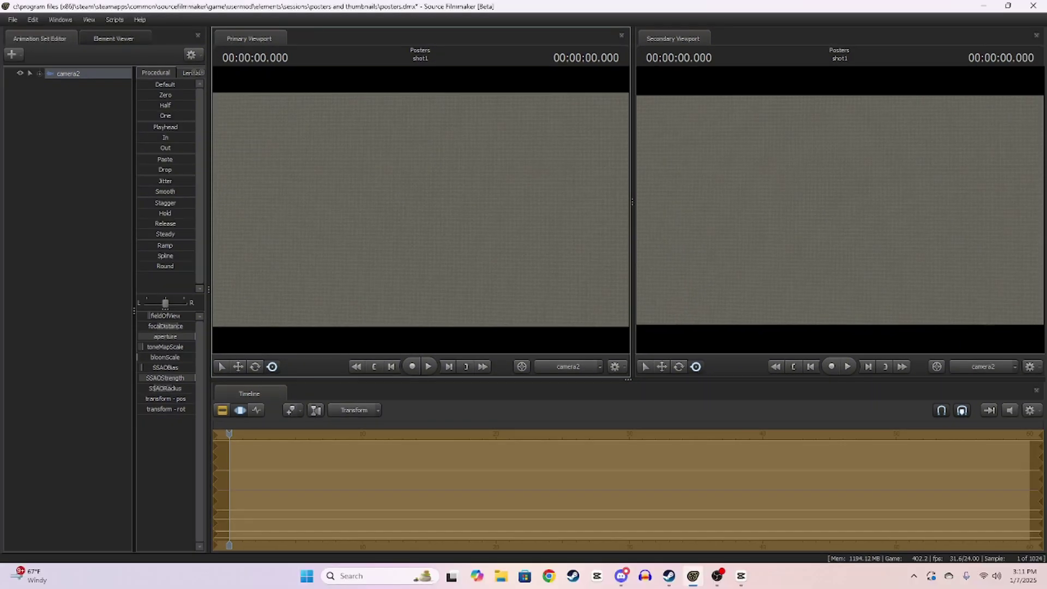
- Add the glamrock_chica model in a new animation set, filtering the model list by "gla", and frame its upper body with camera2
{"action": "right_click", "coordinate": [38, 91]}
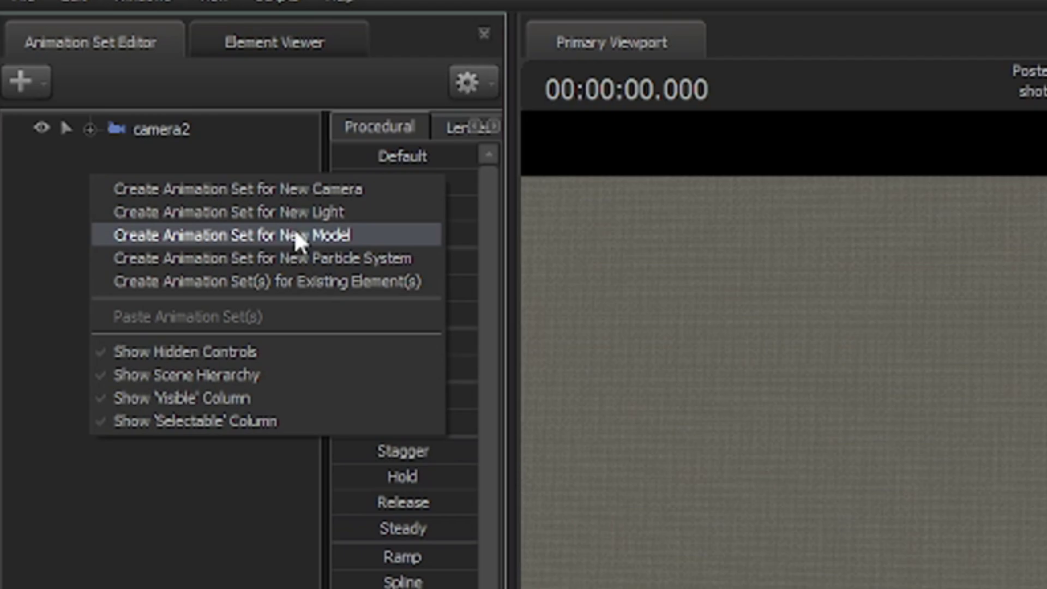
{"action": "left_click", "coordinate": [295, 234]}
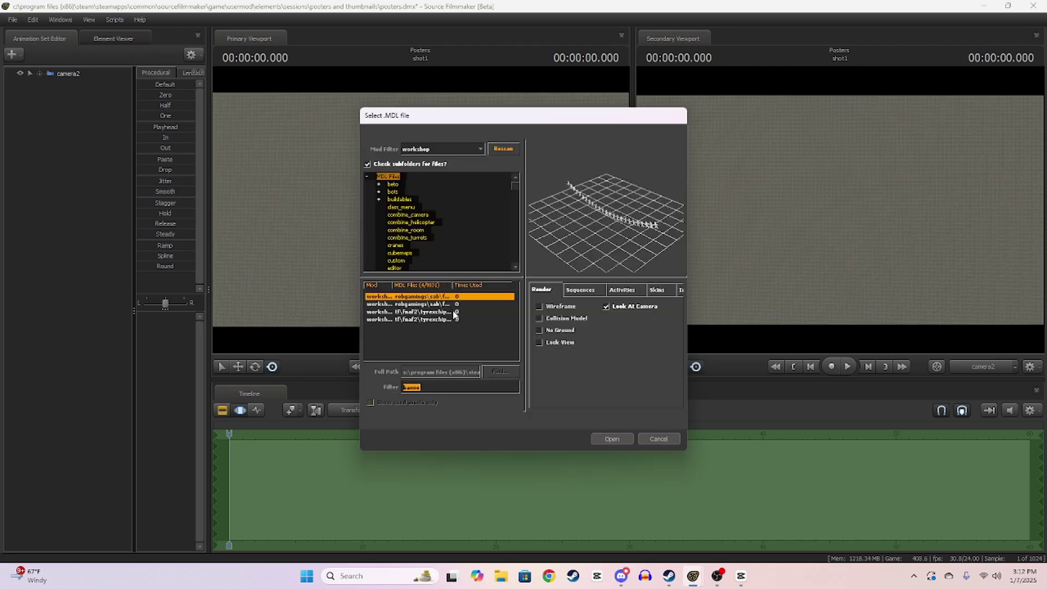
{"action": "key", "text": "BackSpace"}
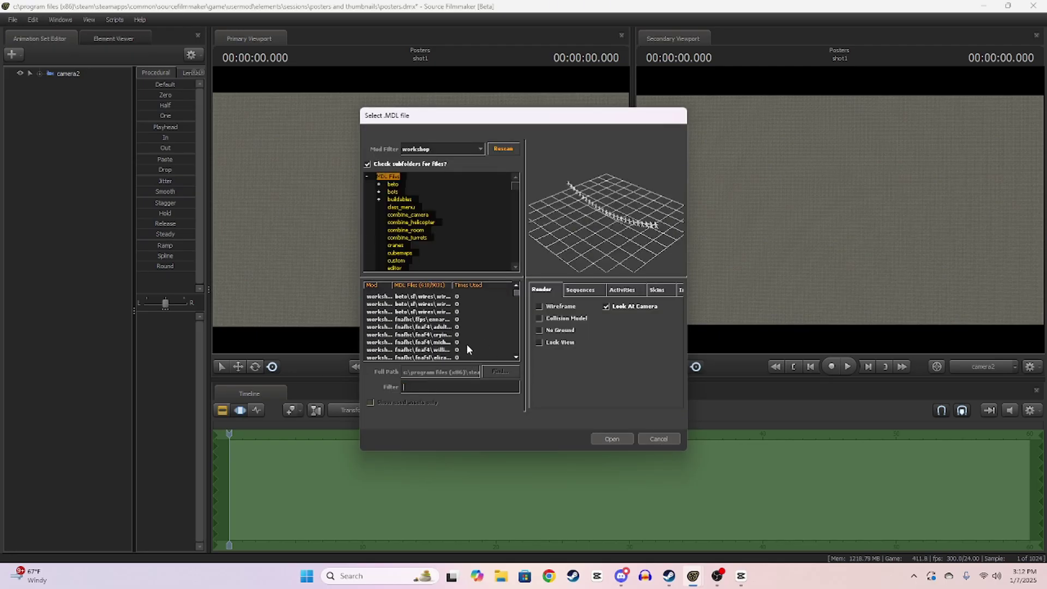
{"action": "scroll", "coordinate": [461, 319], "scroll_direction": "down", "scroll_amount": 1}
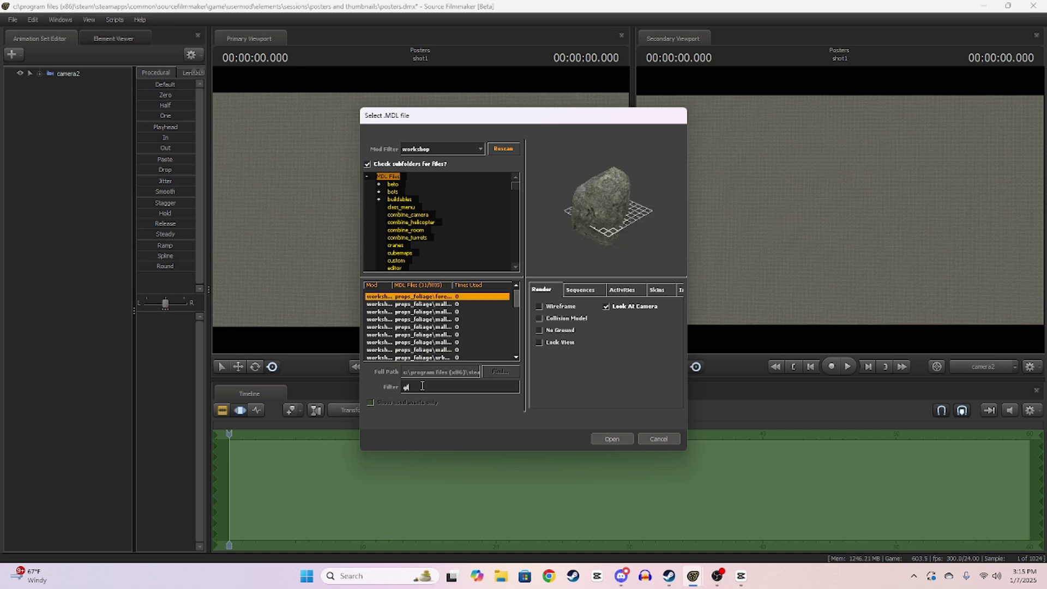
{"action": "type", "text": "a"}
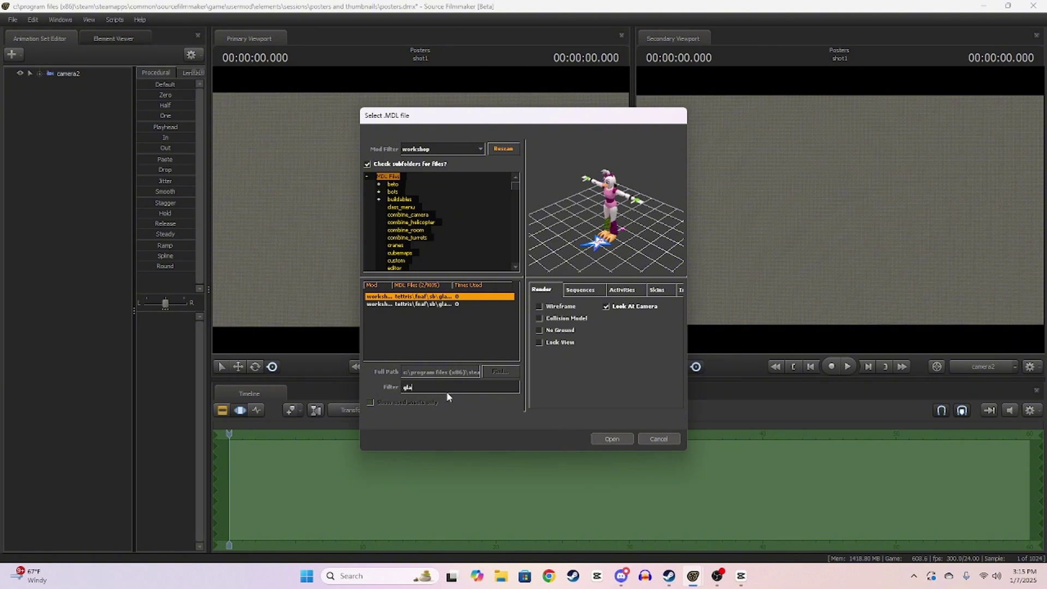
{"action": "left_click", "coordinate": [610, 438]}
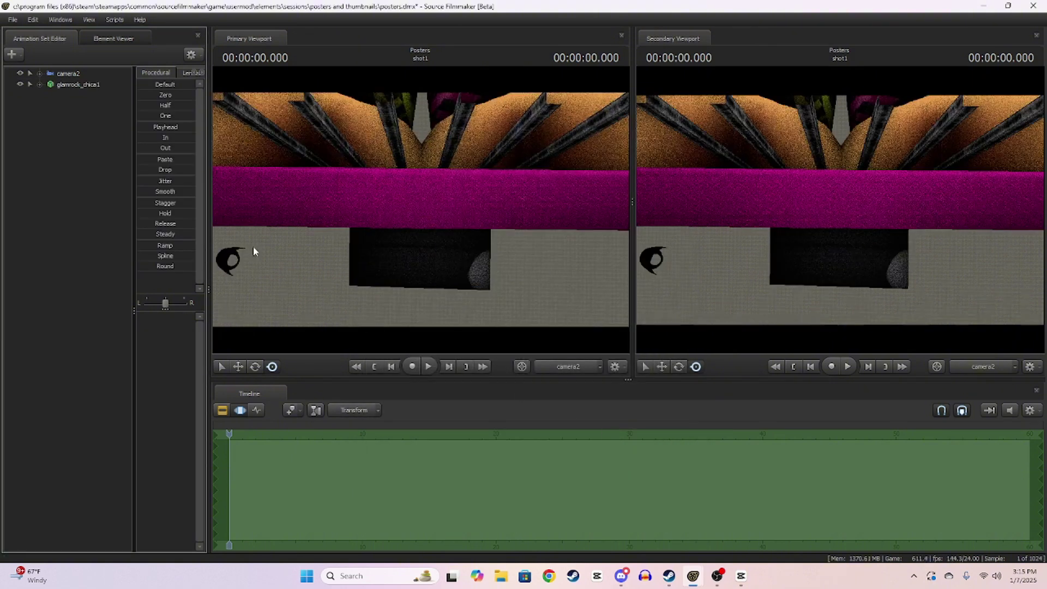
{"action": "mouse_move", "coordinate": [420, 209]}
{"action": "left_mouse_down"}
{"action": "mouse_move", "coordinate": [420, 148]}
{"action": "mouse_move", "coordinate": [420, 209]}
{"action": "left_mouse_up"}
- Rotate the model's right and left upper arms down from the T-pose so they slope diagonally away from the body
{"action": "key", "text": "e"}
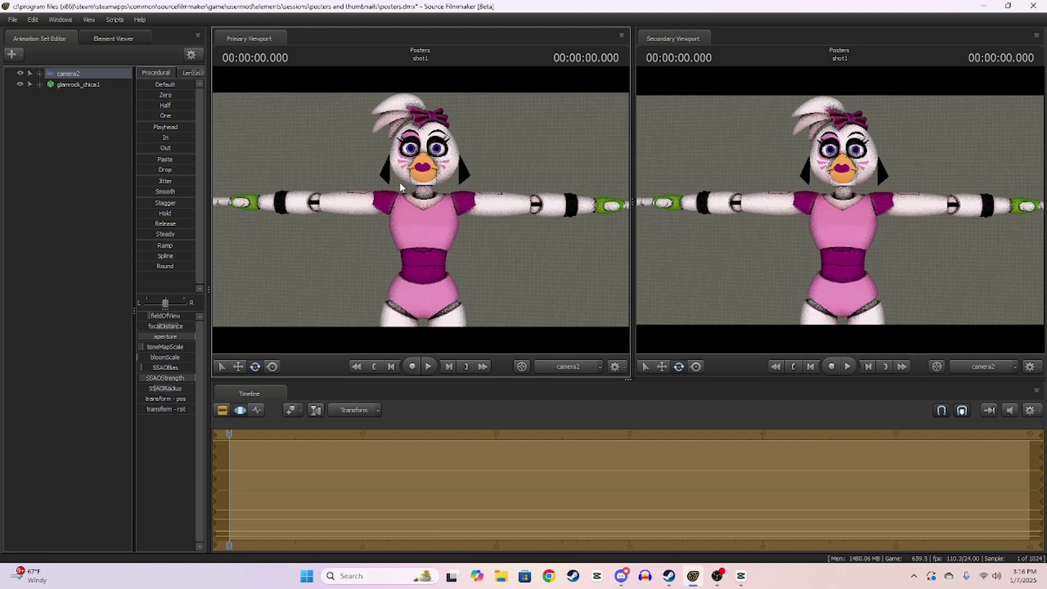
{"action": "key", "text": "ctrl"}
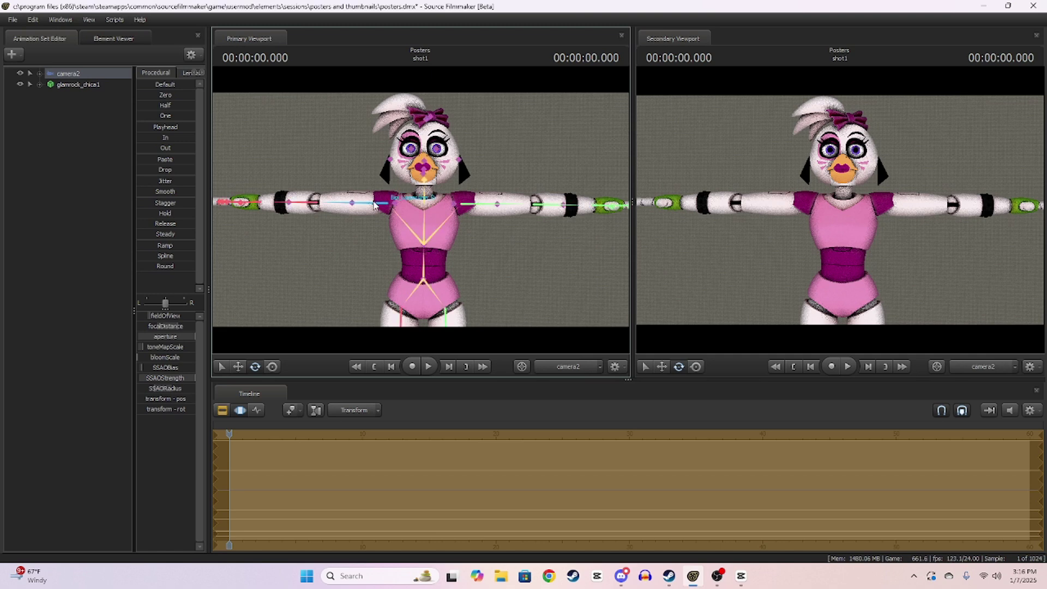
{"action": "left_click", "coordinate": [375, 202]}
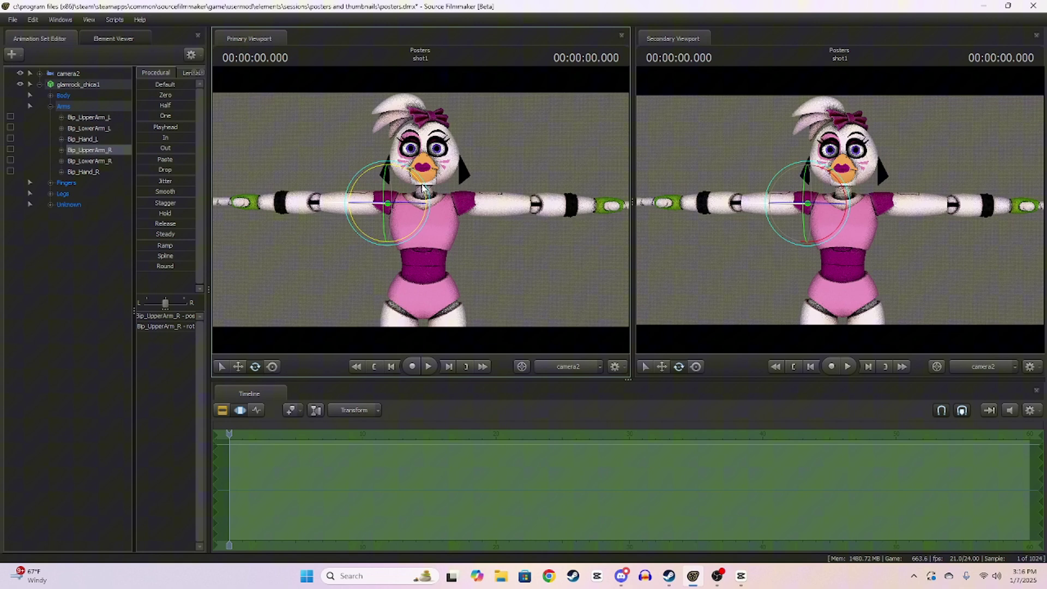
{"action": "left_click_drag", "start_coordinate": [423, 188], "coordinate": [389, 181]}
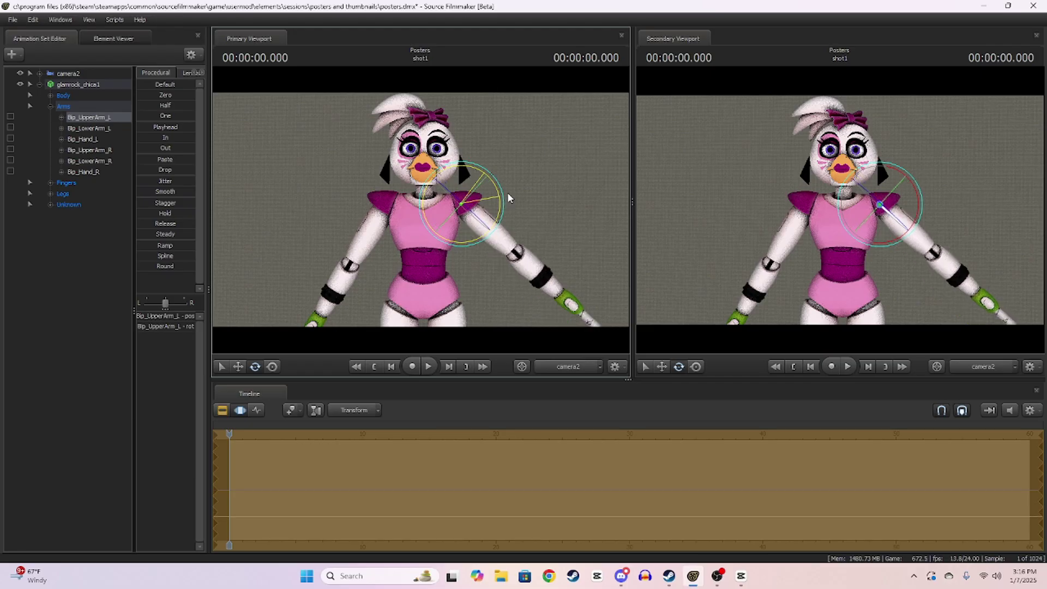
{"action": "left_click_drag", "start_coordinate": [506, 195], "coordinate": [504, 205]}
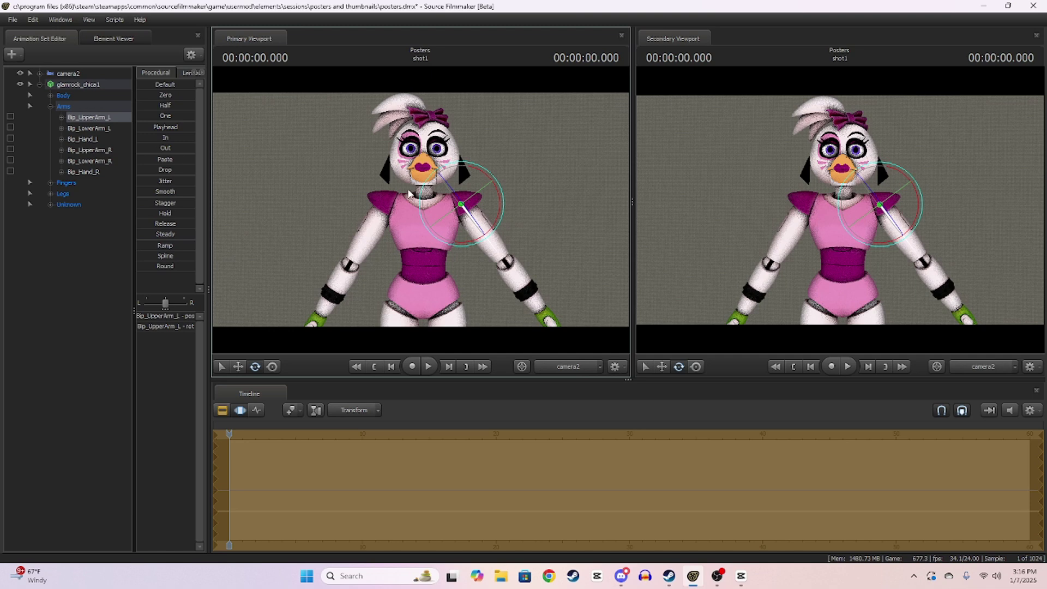
- Tilt the model's head down with the Bip_Neck bone and view the pose from an angle through the Work Camera
{"action": "left_click", "coordinate": [431, 189]}
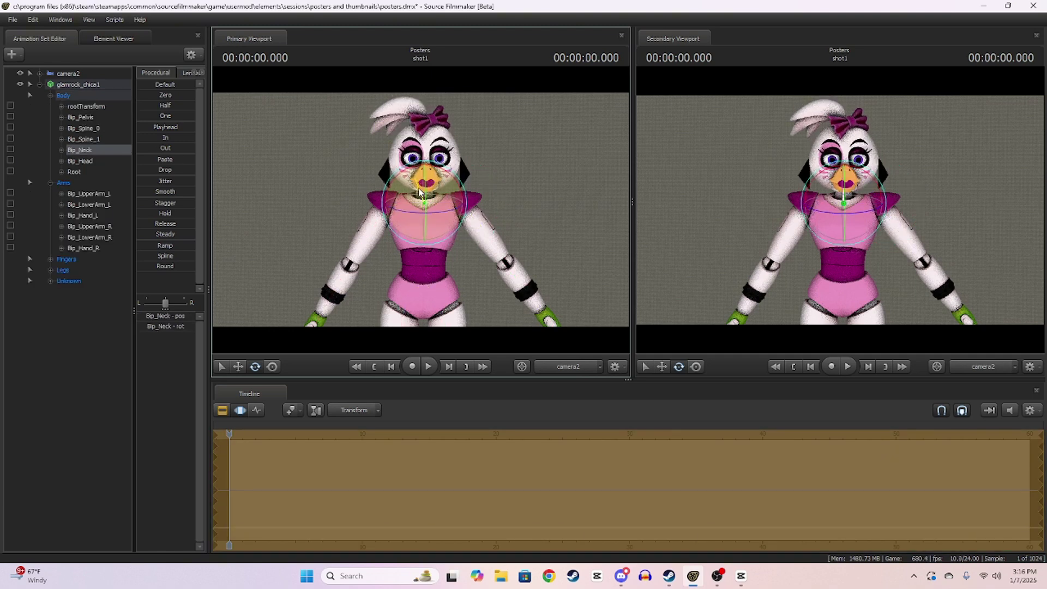
{"action": "left_click", "coordinate": [543, 373], "text": "ctrl"}
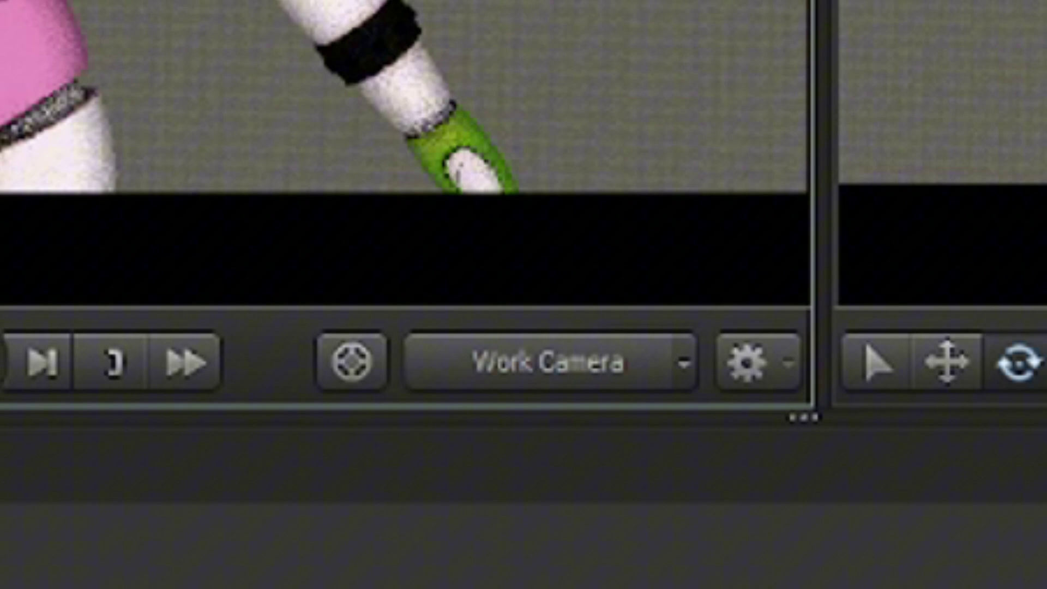
{"action": "left_click_drag", "start_coordinate": [403, 96], "coordinate": [540, 131]}
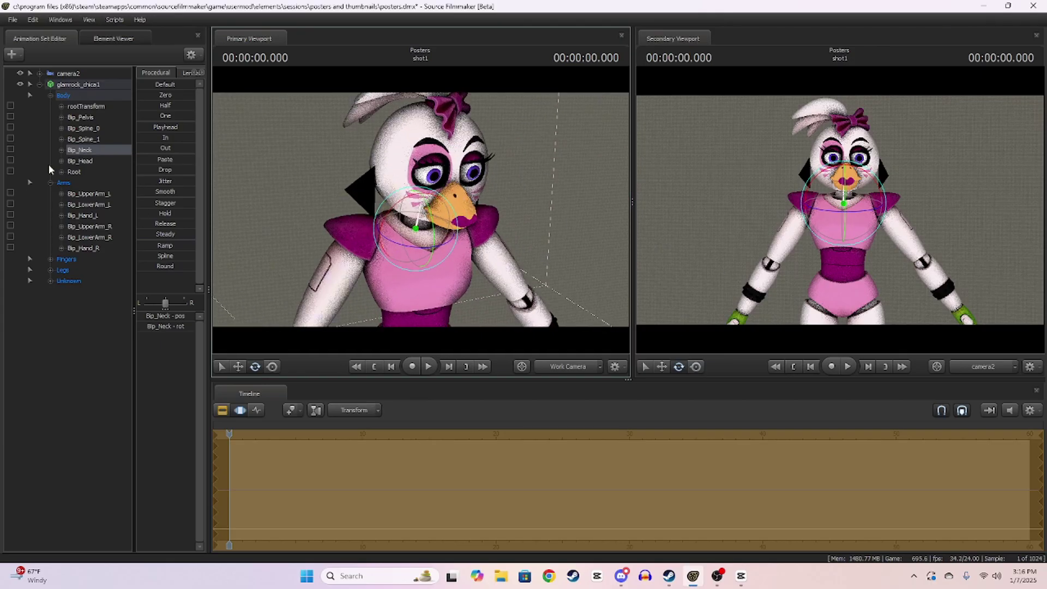
- Reduce camera2's fieldOfView and reposition the camera for a close-up of the model's head and shoulders
{"action": "left_click", "coordinate": [68, 73]}
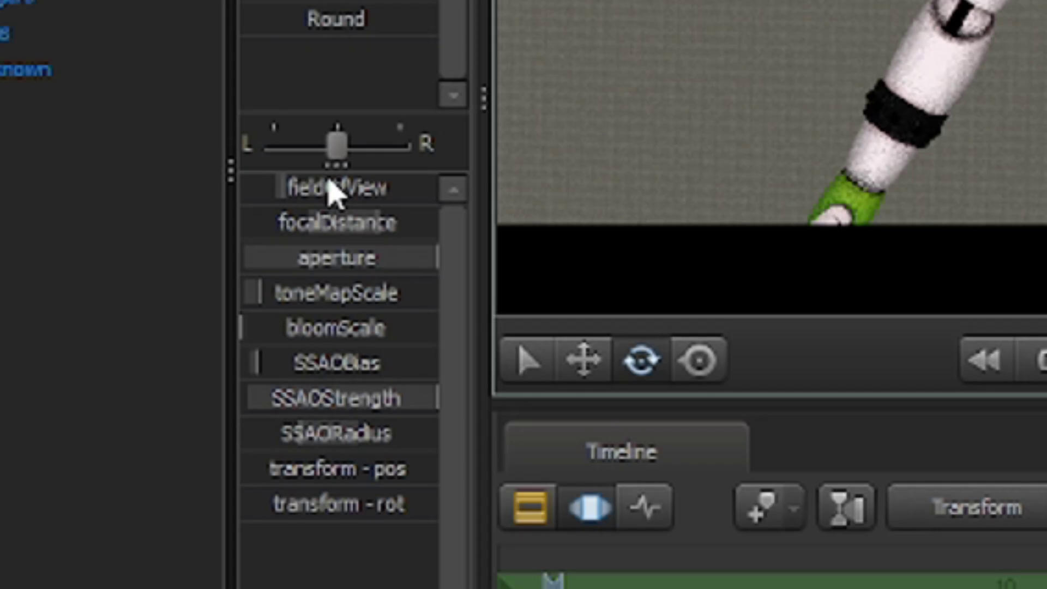
{"action": "mouse_move", "coordinate": [329, 186]}
{"action": "left_mouse_down"}
{"action": "mouse_move", "coordinate": [364, 185]}
{"action": "mouse_move", "coordinate": [314, 185]}
{"action": "left_mouse_up"}
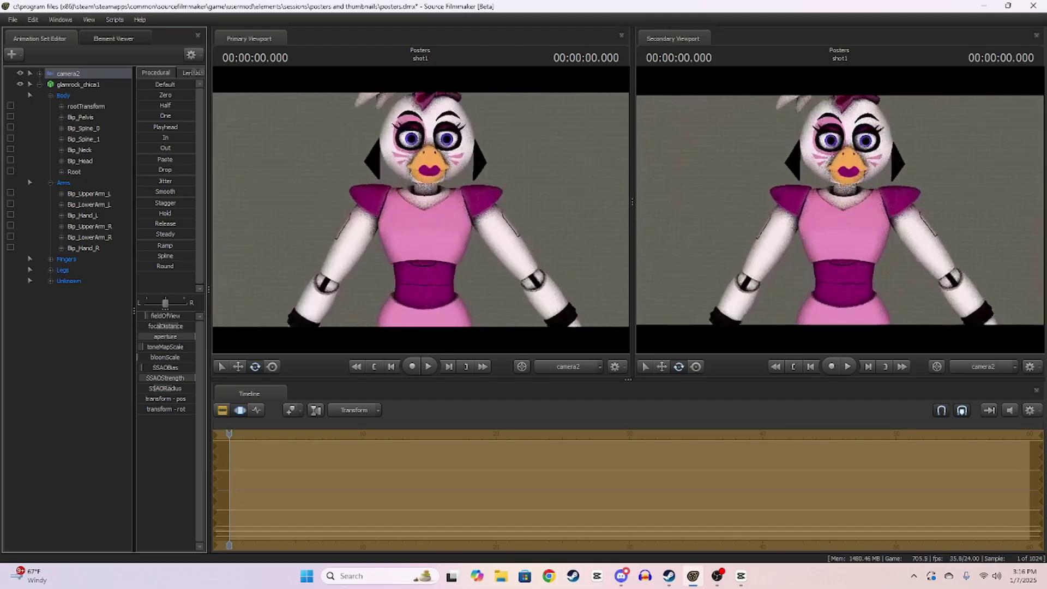
{"action": "mouse_move", "coordinate": [145, 315]}
{"action": "left_mouse_down"}
{"action": "mouse_move", "coordinate": [161, 316]}
{"action": "mouse_move", "coordinate": [143, 315]}
{"action": "left_mouse_up"}
{"action": "left_click_drag", "start_coordinate": [249, 289], "coordinate": [274, 229]}
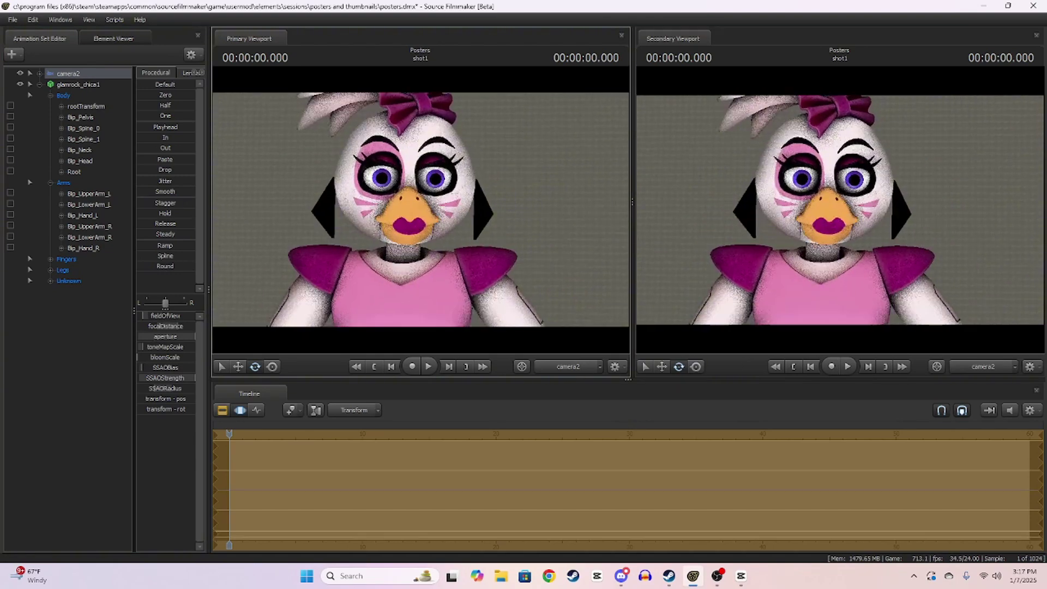
{"action": "mouse_move", "coordinate": [420, 212]}
{"action": "left_mouse_down"}
{"action": "mouse_move", "coordinate": [390, 212]}
{"action": "mouse_move", "coordinate": [420, 212]}
{"action": "mouse_move", "coordinate": [394, 202]}
{"action": "mouse_move", "coordinate": [420, 212]}
{"action": "left_mouse_up"}
{"action": "left_click", "coordinate": [561, 371]}
{"action": "left_click", "coordinate": [564, 367]}
- Turn the model's face sideways with the Bip_Neck bone and rotate Bip_Head partly back toward the camera
{"action": "left_click", "coordinate": [413, 262], "text": "ctrl"}
{"action": "left_click_drag", "start_coordinate": [394, 252], "coordinate": [409, 250]}
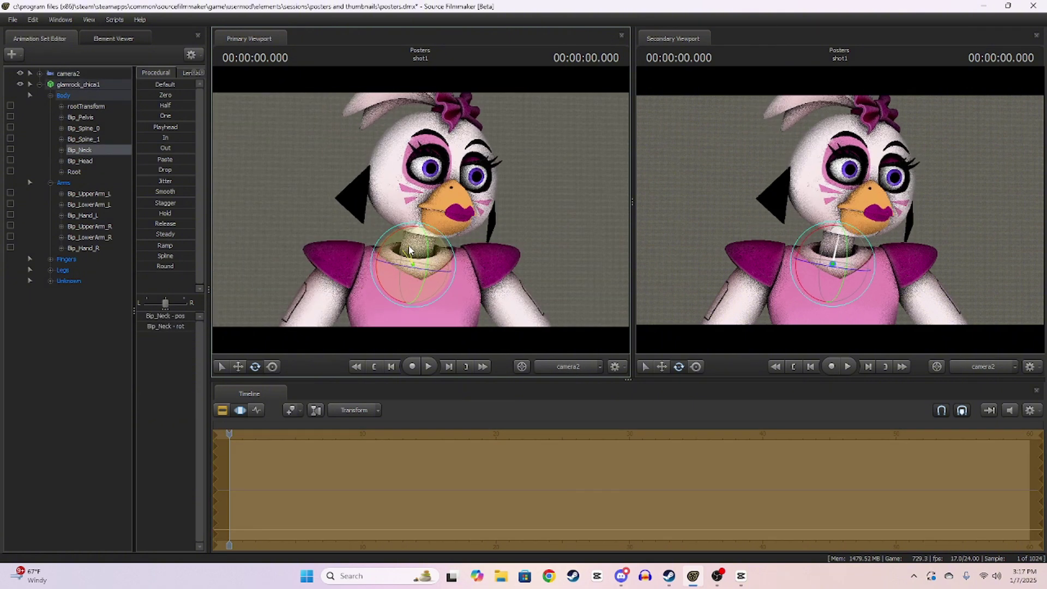
{"action": "left_click", "coordinate": [374, 198]}
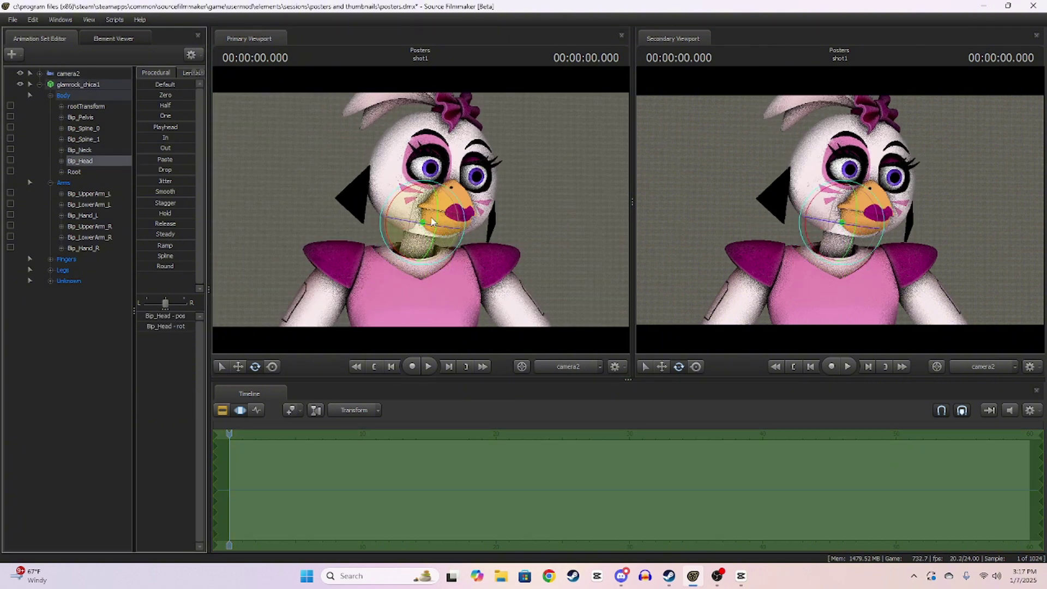
{"action": "left_click", "coordinate": [83, 150]}
{"action": "left_click", "coordinate": [83, 139]}
{"action": "left_click", "coordinate": [83, 128]}
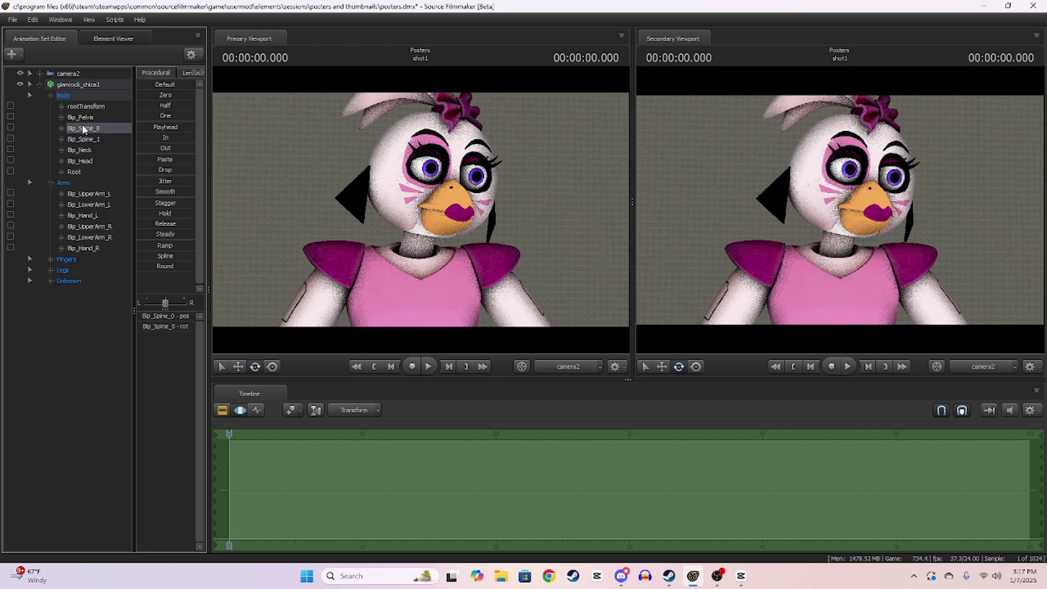
{"action": "left_click", "coordinate": [83, 160]}
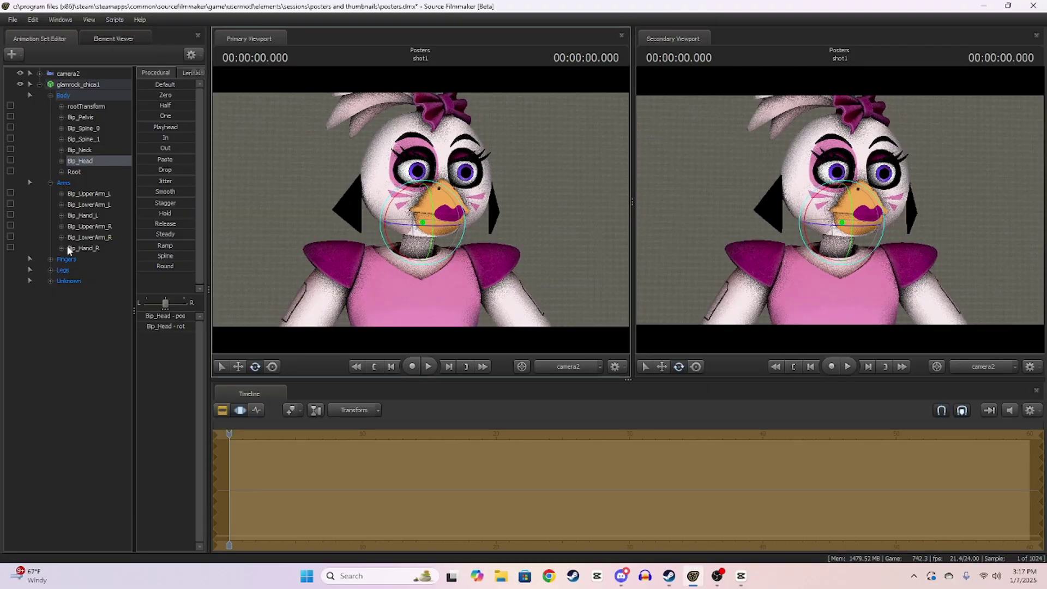
- Pose the model's left arm and hand so the hand is raised in front of the chin
{"action": "left_click", "coordinate": [228, 352]}
{"action": "left_click", "coordinate": [211, 380]}
{"action": "left_click", "coordinate": [229, 409]}
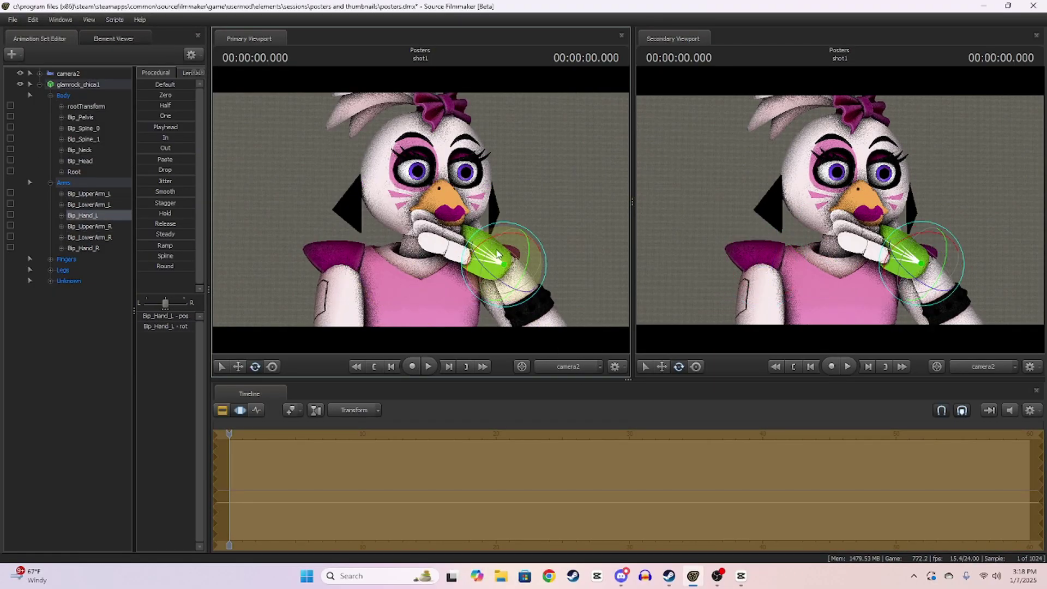
- Curl the fingers of the left hand, including the pinky, into a thinking pose under the beak
{"action": "left_click", "coordinate": [430, 279]}
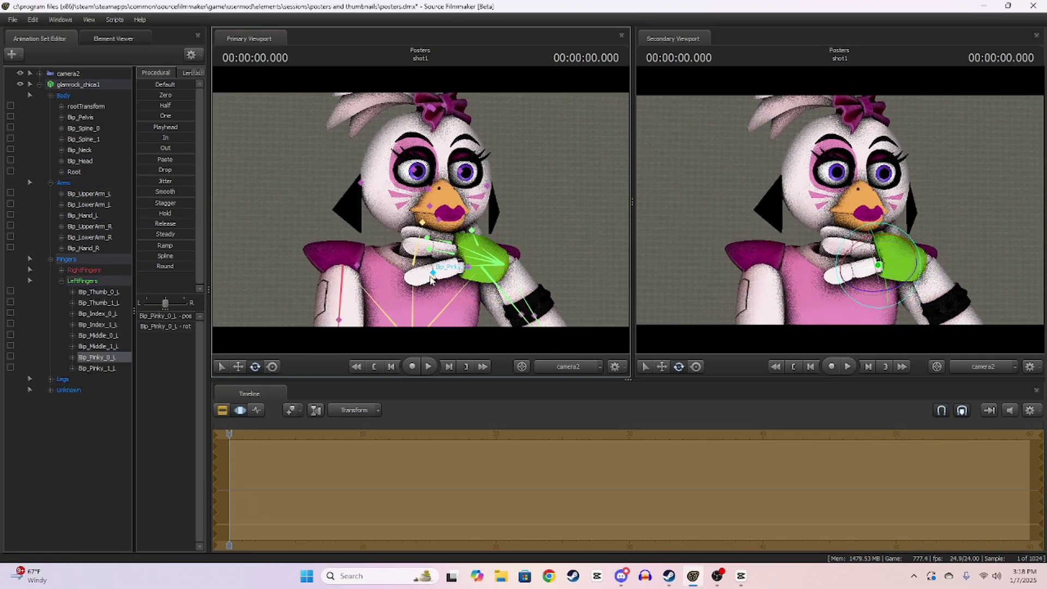
{"action": "left_click", "coordinate": [432, 273], "text": "ctrl"}
{"action": "left_click_drag", "start_coordinate": [432, 256], "coordinate": [422, 283]}
{"action": "left_click", "coordinate": [452, 251], "text": "ctrl"}
{"action": "left_click", "coordinate": [475, 243], "text": "ctrl"}
- Expand the Unknown bone group and rotate Jaw_jnt to open the model's beak slightly
{"action": "left_click", "coordinate": [50, 390]}
{"action": "scroll", "coordinate": [88, 326], "scroll_direction": "down", "scroll_amount": 6}
{"action": "left_click", "coordinate": [78, 237]}
{"action": "left_click_drag", "start_coordinate": [436, 229], "coordinate": [439, 242]}
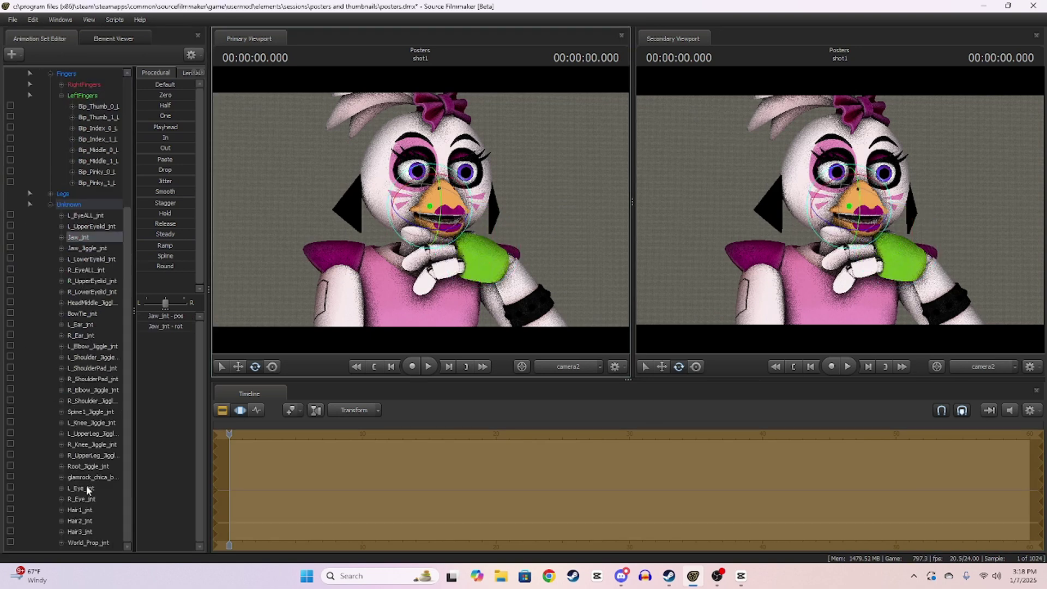
- Select the L_Eye_jnt and R_Eye_jnt bones together
{"action": "left_click", "coordinate": [87, 488]}
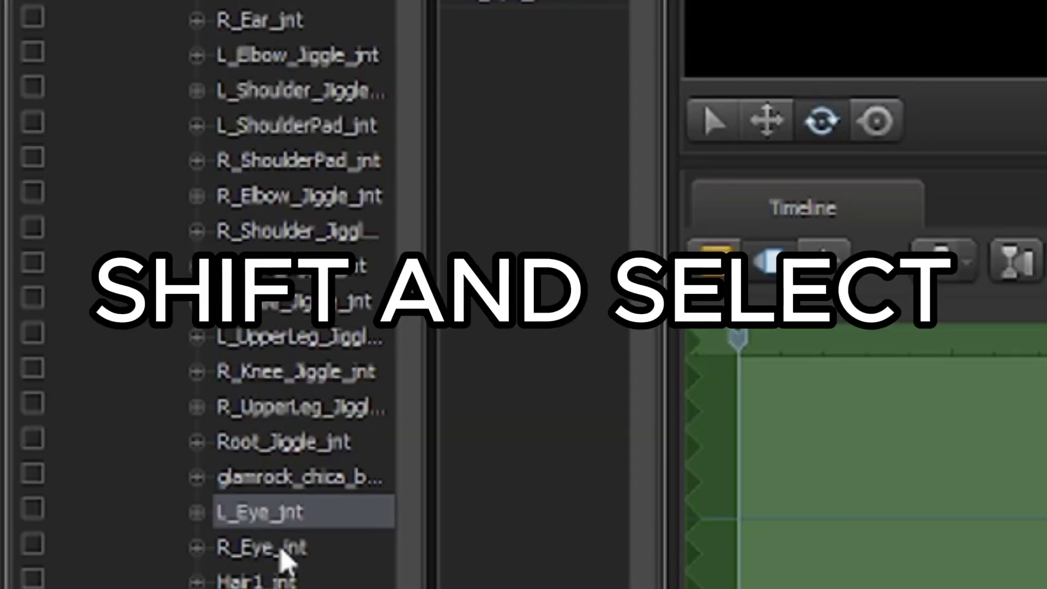
{"action": "left_click", "coordinate": [89, 500], "text": "shift"}
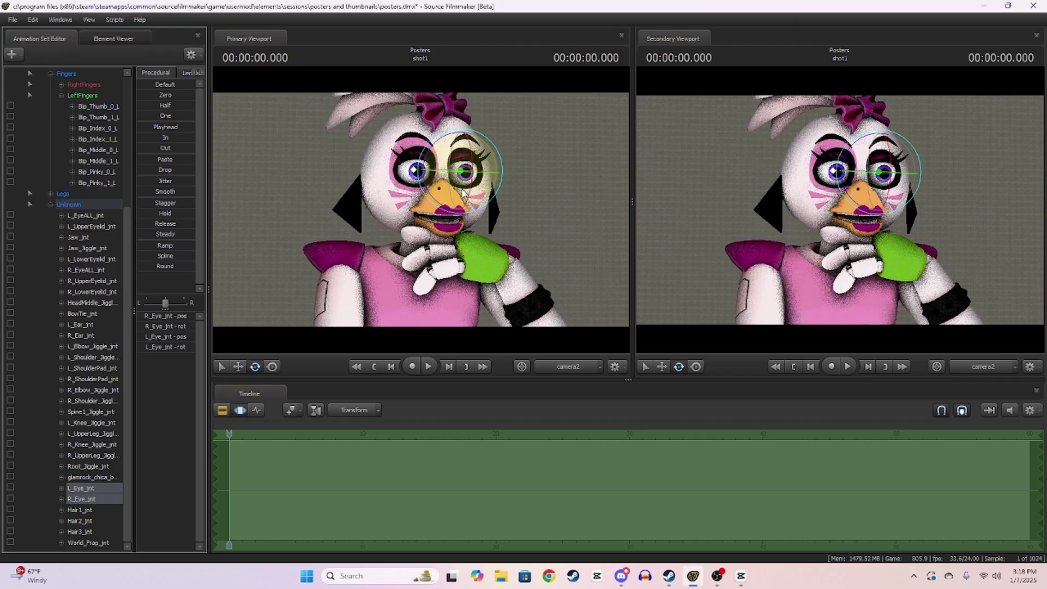
- Try rotating both eyes together in World rotation mode and undo each attempt
{"action": "mouse_move", "coordinate": [472, 186]}
{"action": "left_mouse_down"}
{"action": "mouse_move", "coordinate": [488, 181]}
{"action": "mouse_move", "coordinate": [477, 189]}
{"action": "left_mouse_up"}
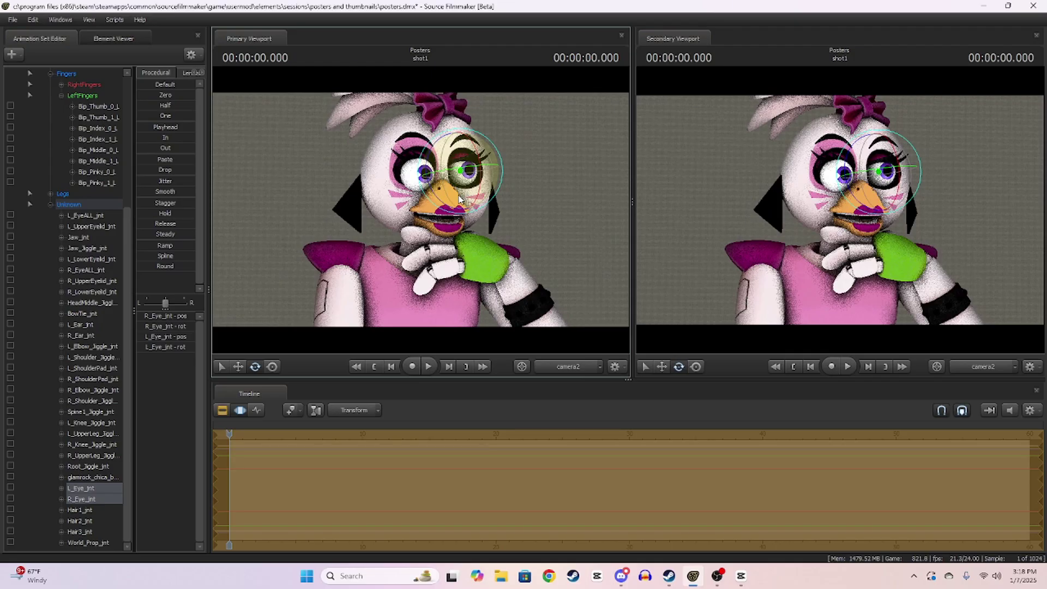
{"action": "key", "text": "ctrl+z"}
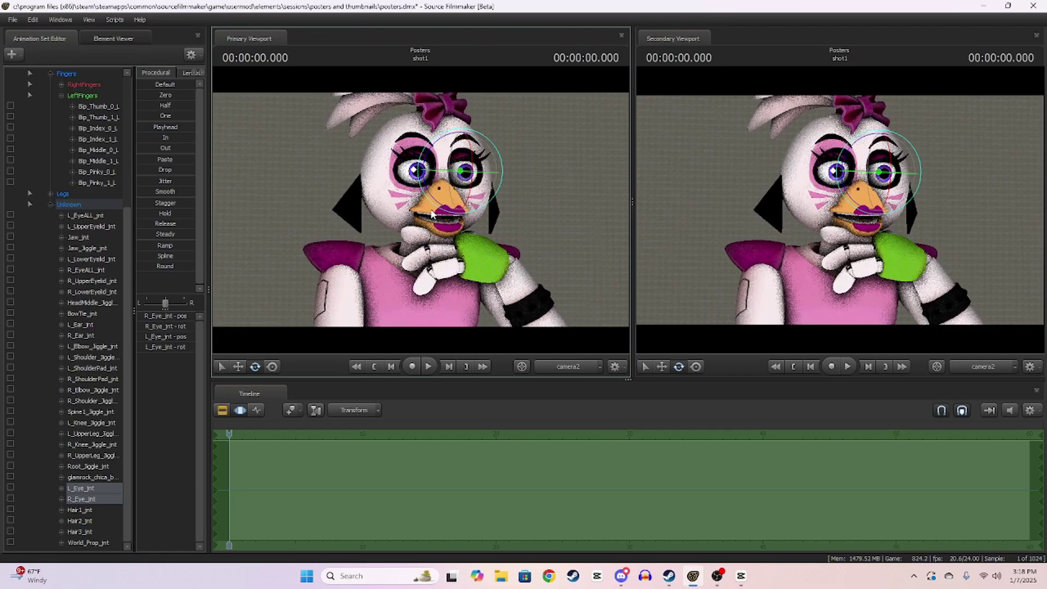
{"action": "right_click", "coordinate": [452, 186]}
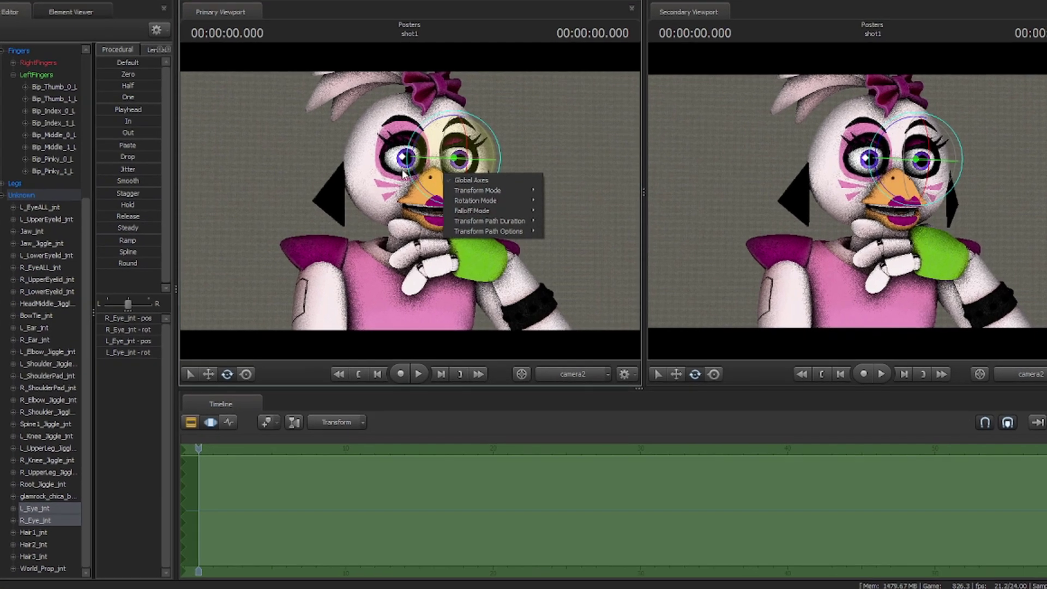
{"action": "left_click", "coordinate": [332, 148]}
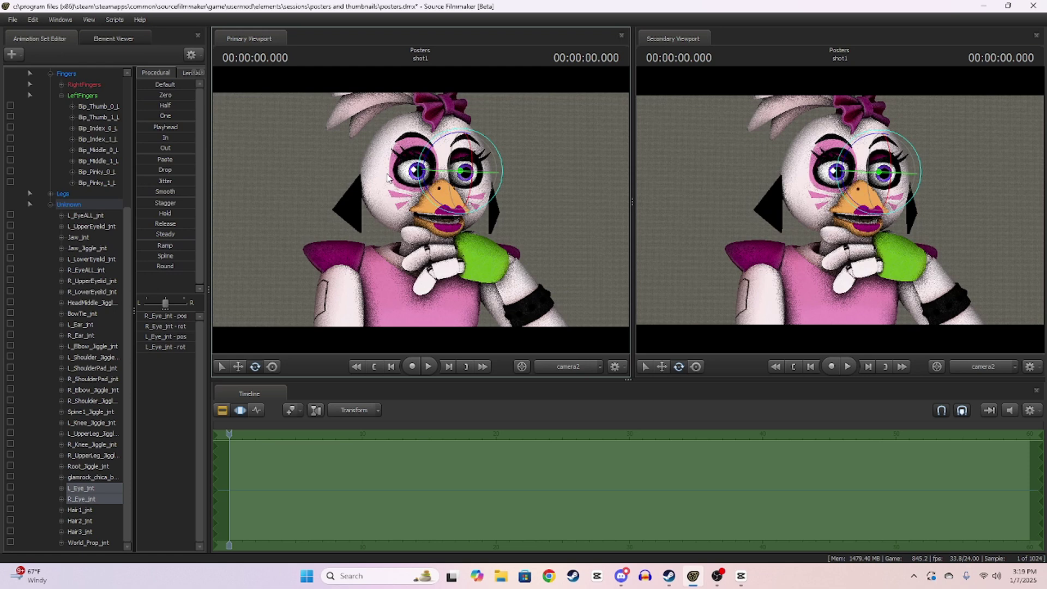
{"action": "left_click_drag", "start_coordinate": [457, 169], "coordinate": [480, 193]}
{"action": "key", "text": "ctrl"}
{"action": "key", "text": "ctrl+z"}
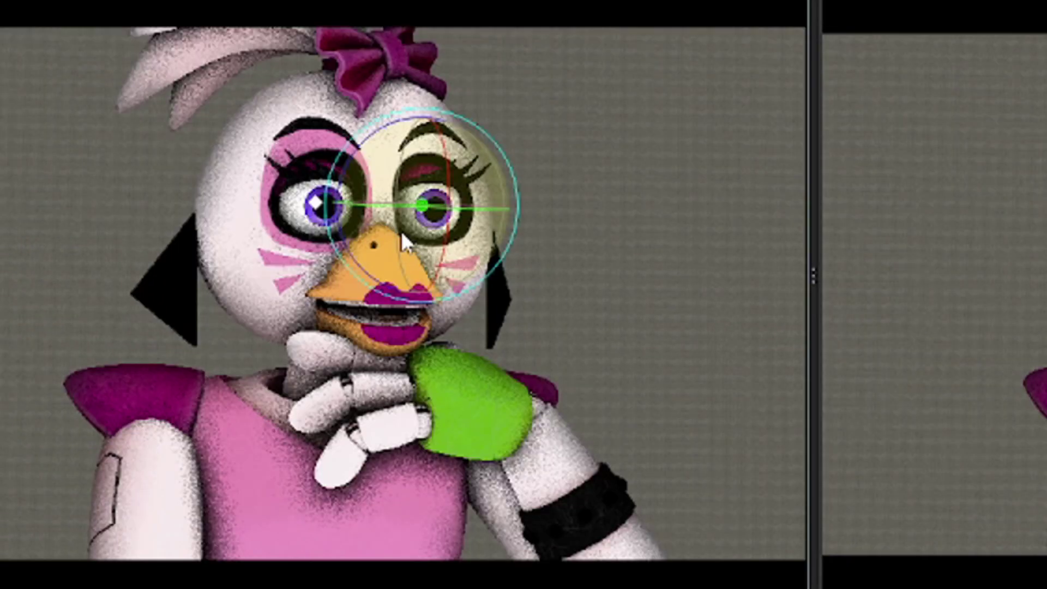
- Switch the manipulator's Rotation Mode to Local and rotate both eyes together to redirect the model's gaze
{"action": "right_click", "coordinate": [446, 277]}
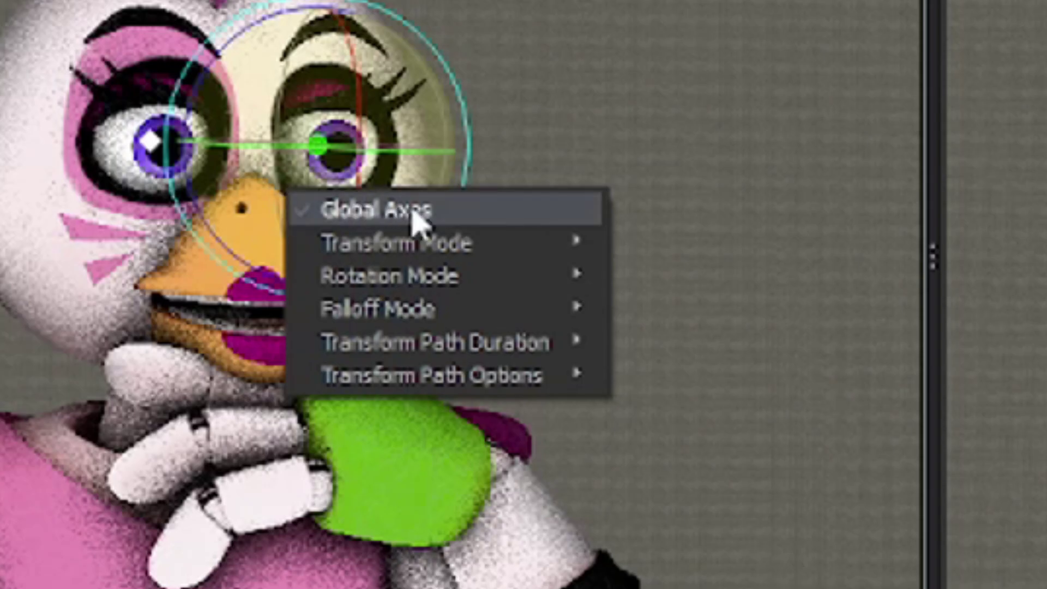
{"action": "mouse_move", "coordinate": [455, 288]}
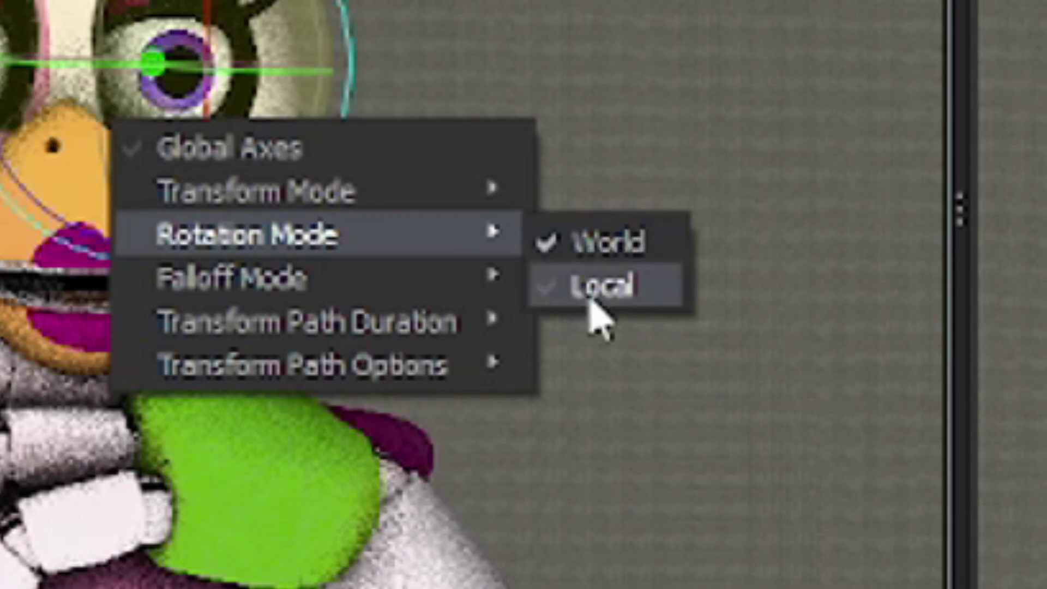
{"action": "left_click", "coordinate": [611, 285]}
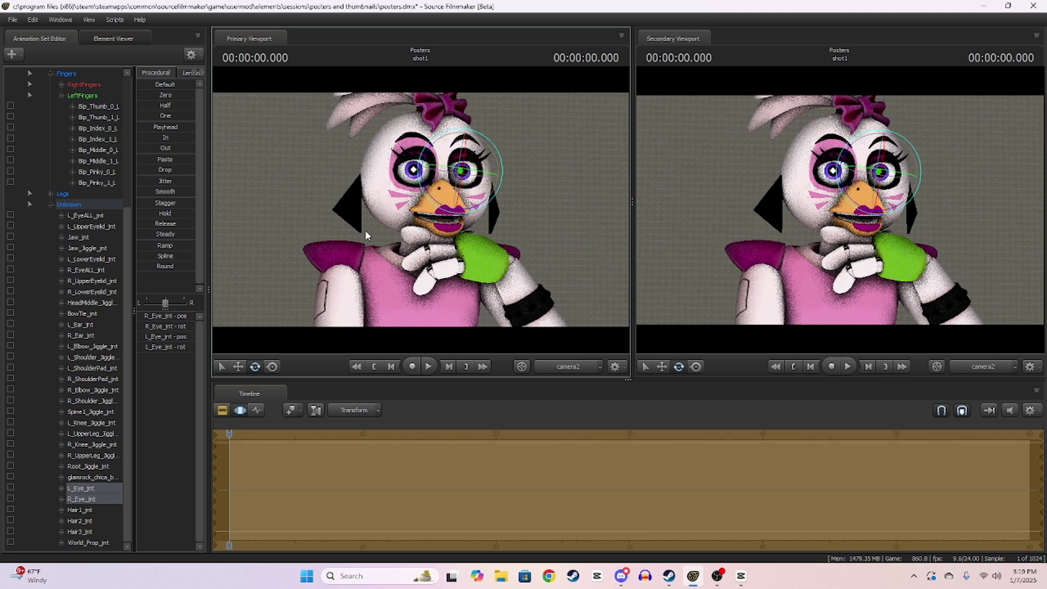
{"action": "left_click_drag", "start_coordinate": [449, 186], "coordinate": [460, 191]}
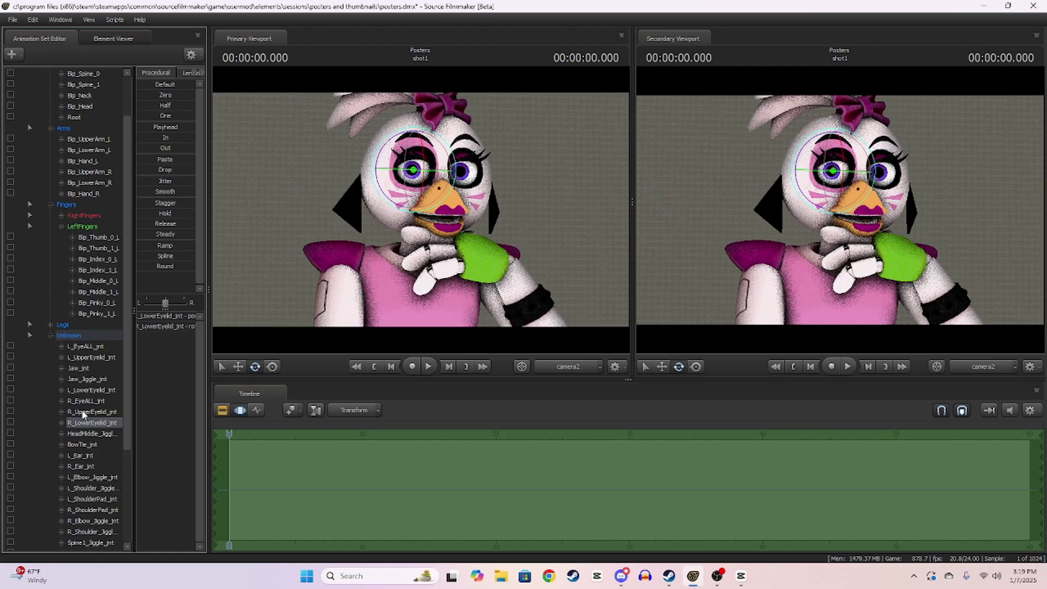
- Select the R_UpperEyelid_jnt and L_UpperEyelid_jnt bones together in the Unknown group
{"action": "left_click", "coordinate": [36, 279]}
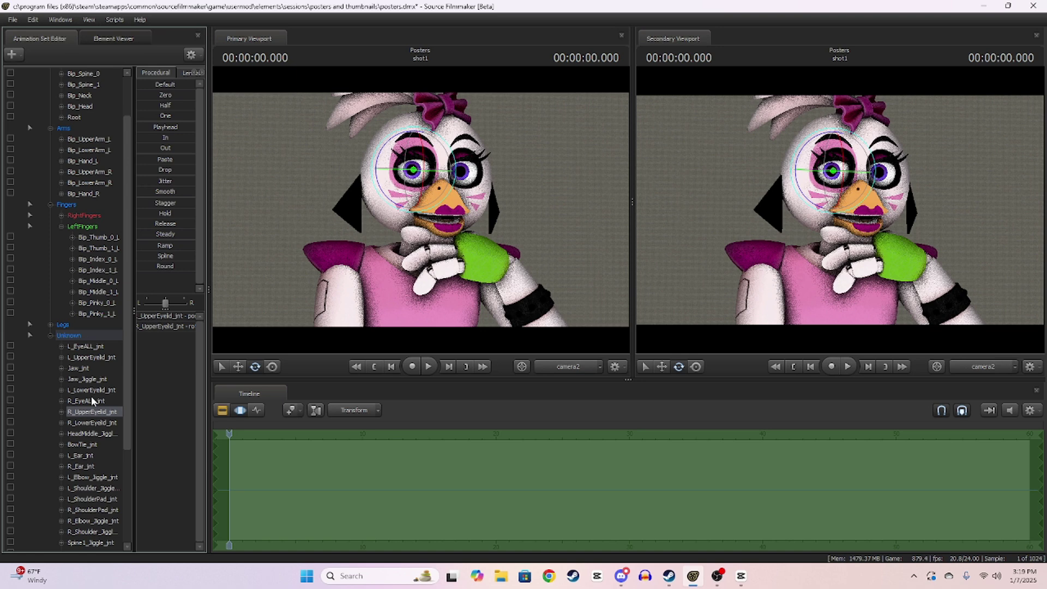
{"action": "scroll", "coordinate": [70, 370], "scroll_direction": "down", "scroll_amount": 1}
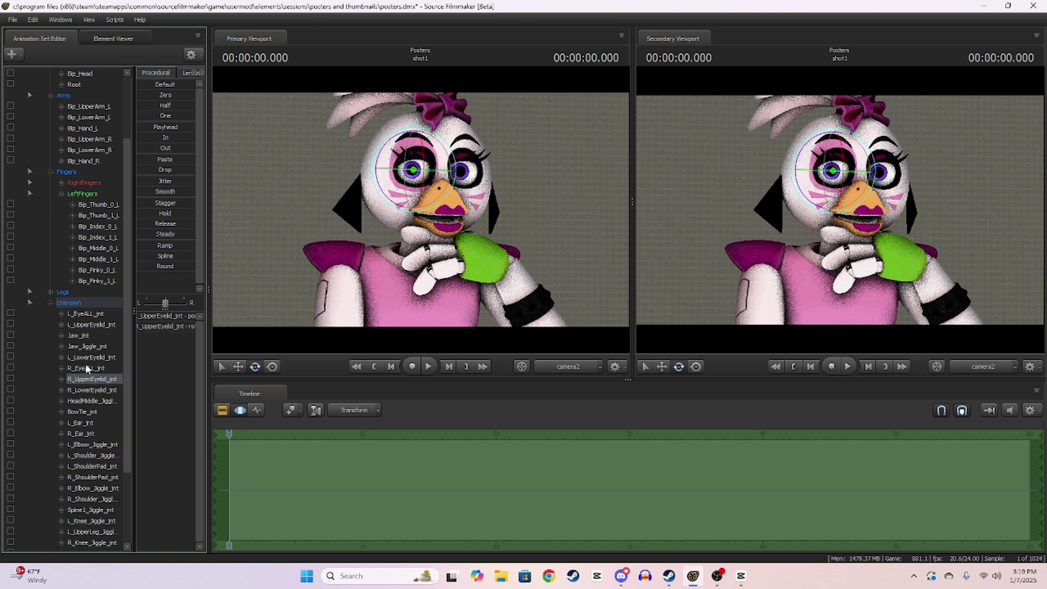
{"action": "left_click", "coordinate": [89, 325]}
{"action": "left_click", "coordinate": [86, 358]}
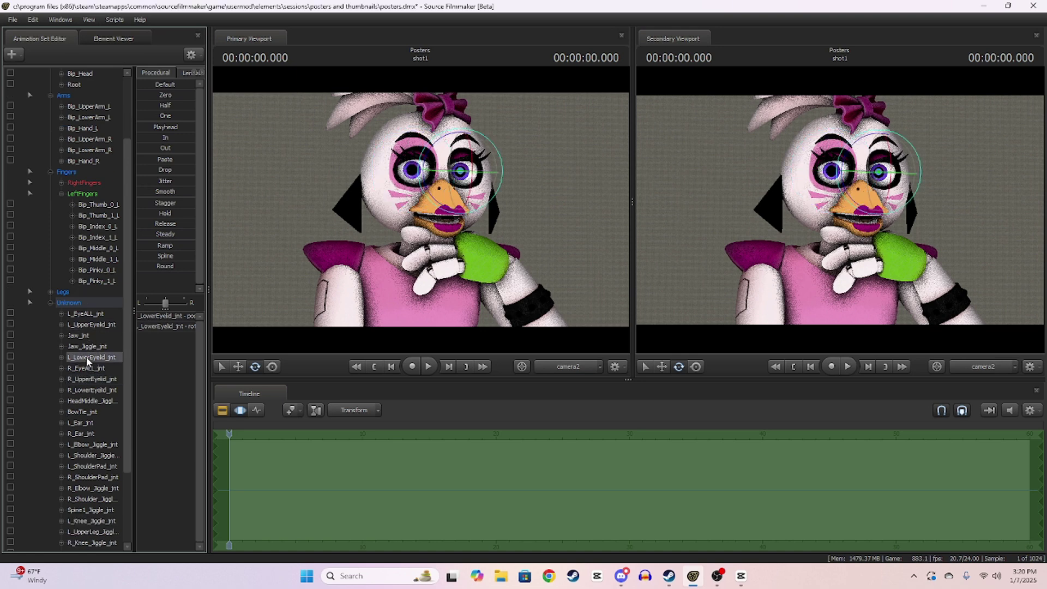
{"action": "left_click", "coordinate": [83, 370]}
{"action": "left_click", "coordinate": [84, 381]}
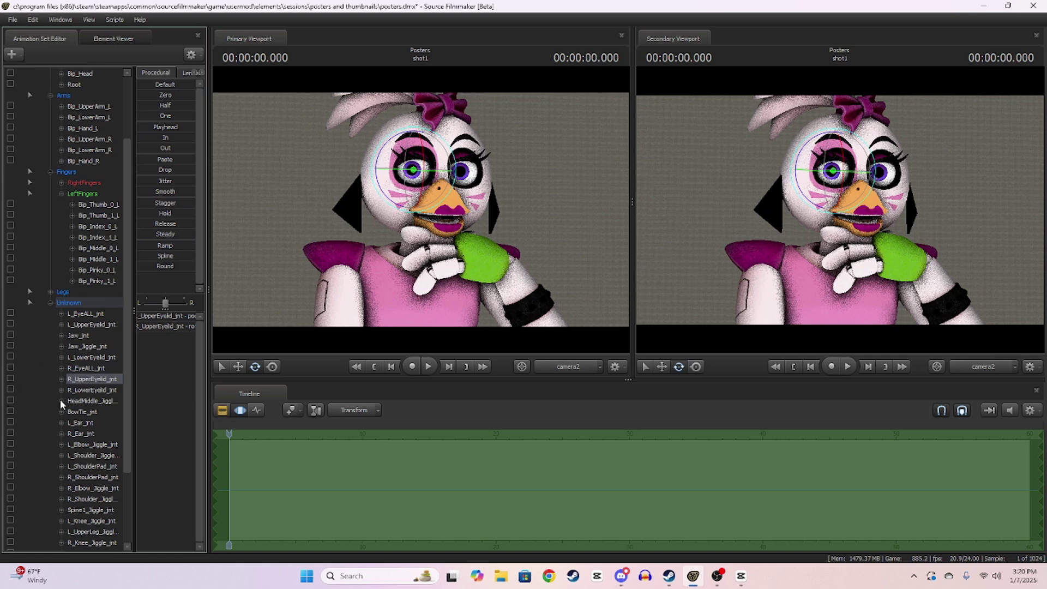
{"action": "left_click", "coordinate": [96, 324], "text": "ctrl"}
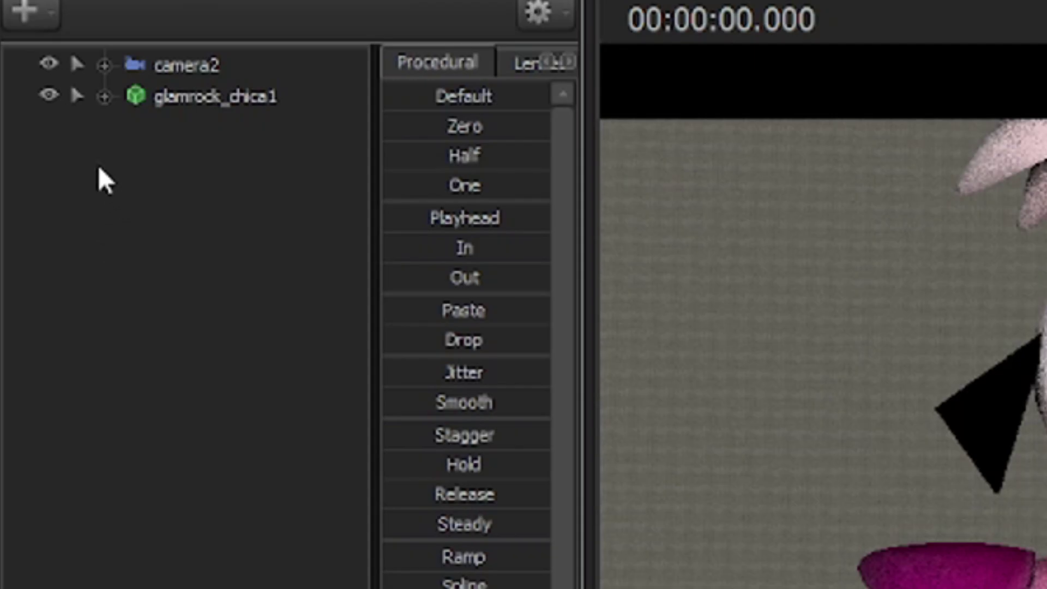
- Create an animation set for a new light in the scene
{"action": "right_click", "coordinate": [34, 106]}
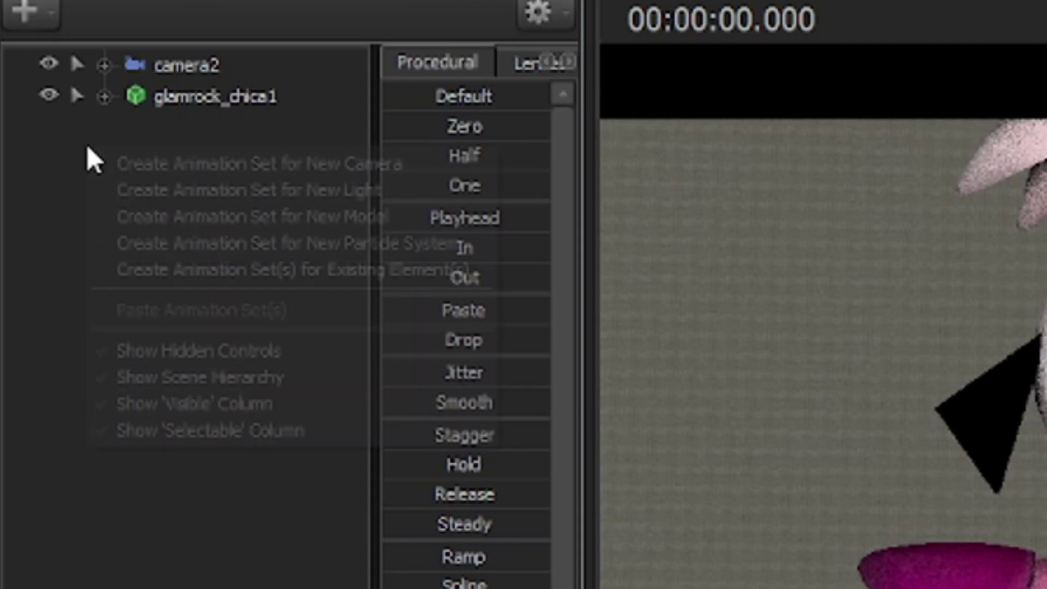
{"action": "left_click", "coordinate": [175, 191]}
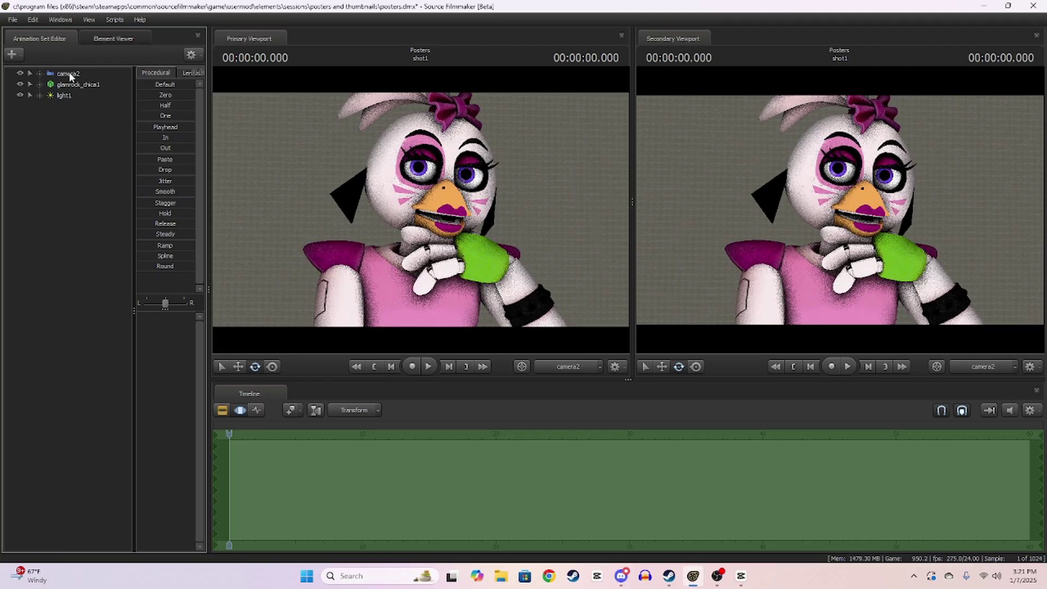
{"action": "right_click", "coordinate": [44, 129]}
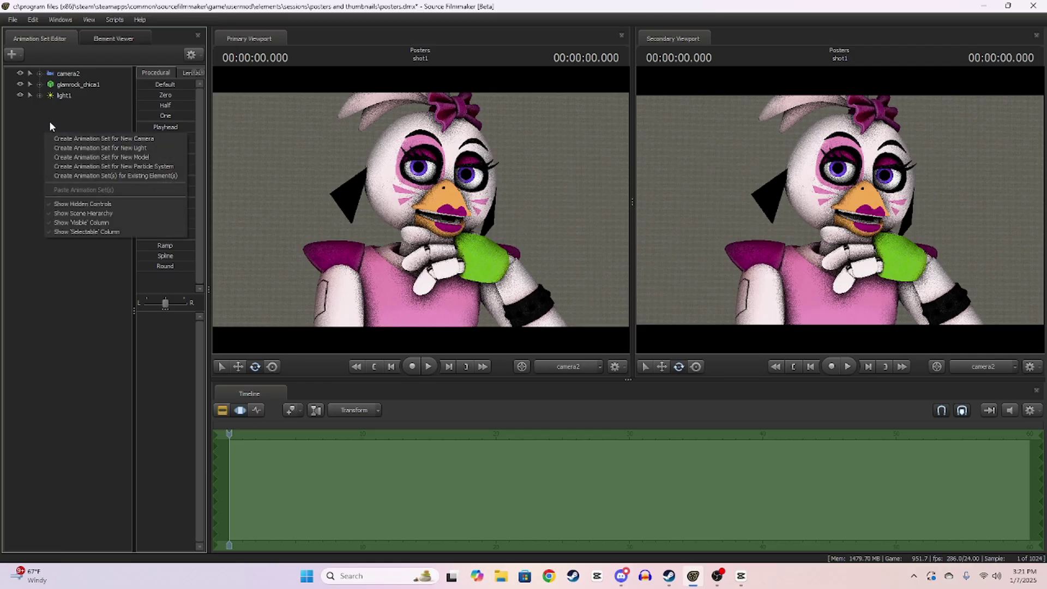
{"action": "left_click", "coordinate": [47, 118]}
- Return to the Motion Editor and adjust the focalDistance of camera2
{"action": "key", "text": "F2"}
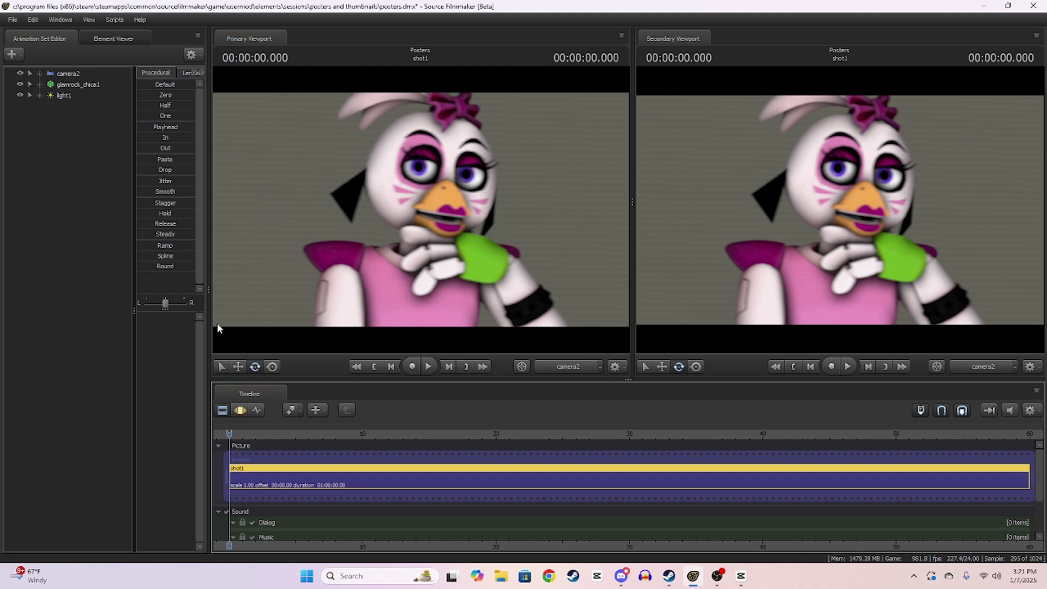
{"action": "left_click", "coordinate": [240, 412]}
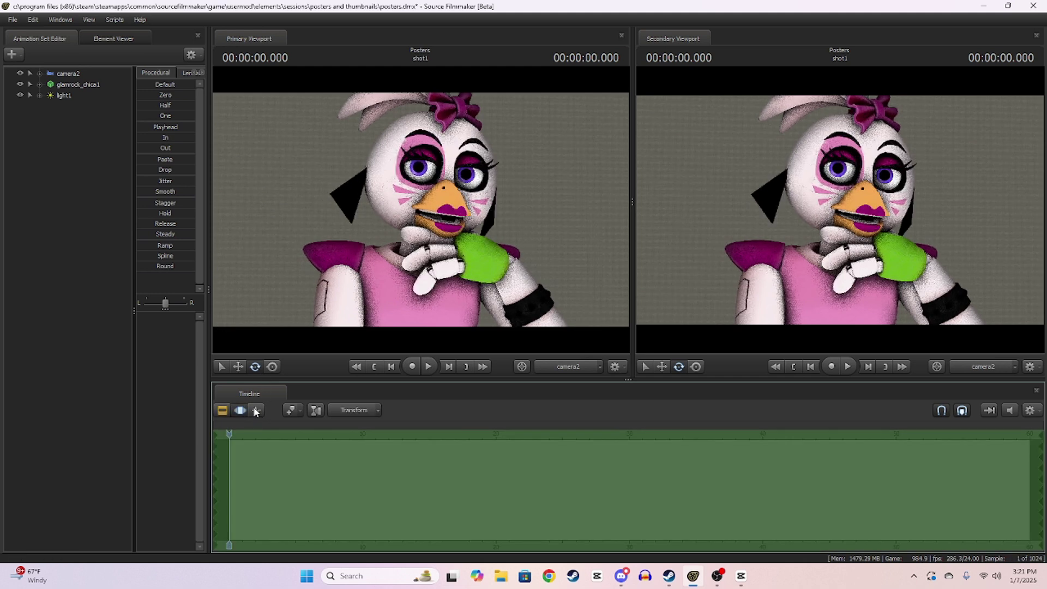
{"action": "left_click", "coordinate": [62, 74]}
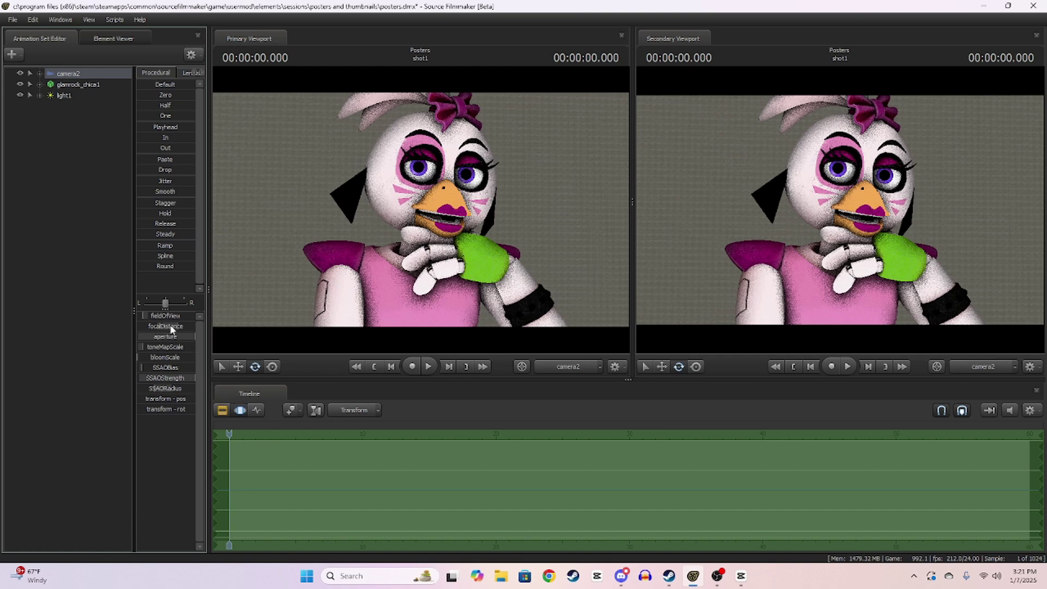
{"action": "left_click_drag", "start_coordinate": [172, 329], "coordinate": [155, 330]}
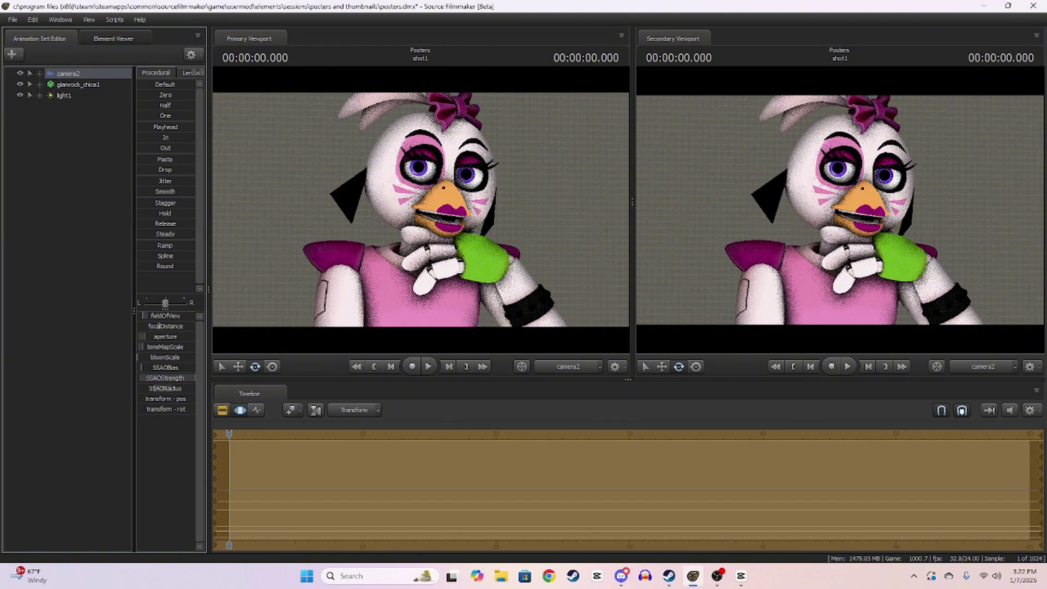
{"action": "left_click_drag", "start_coordinate": [159, 326], "coordinate": [159, 326]}
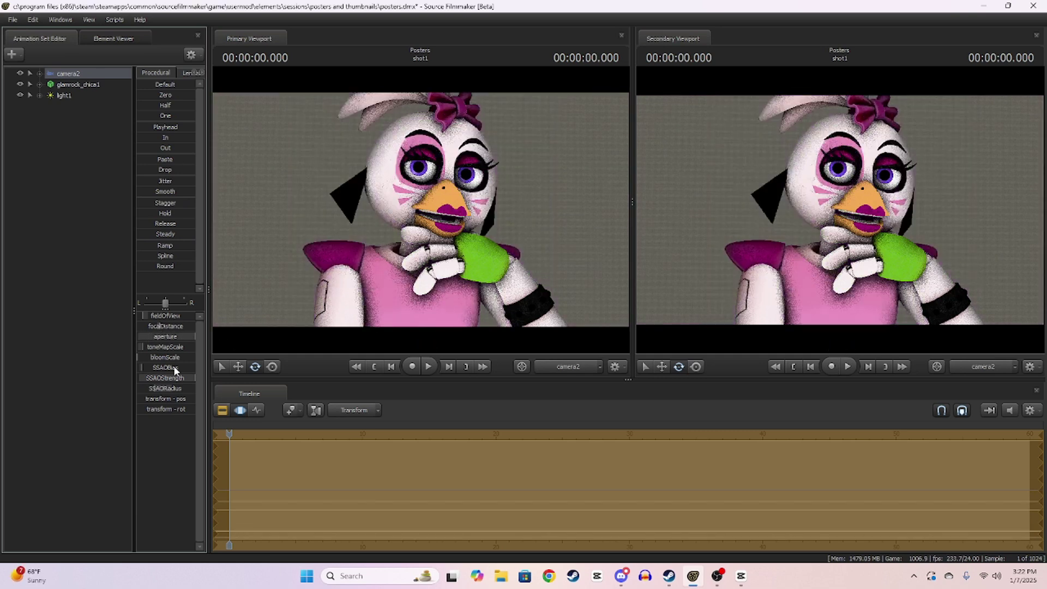
- Switch to the Clip Editor and add a new effect clip to the Effects track under Overlay
{"action": "left_click", "coordinate": [218, 411]}
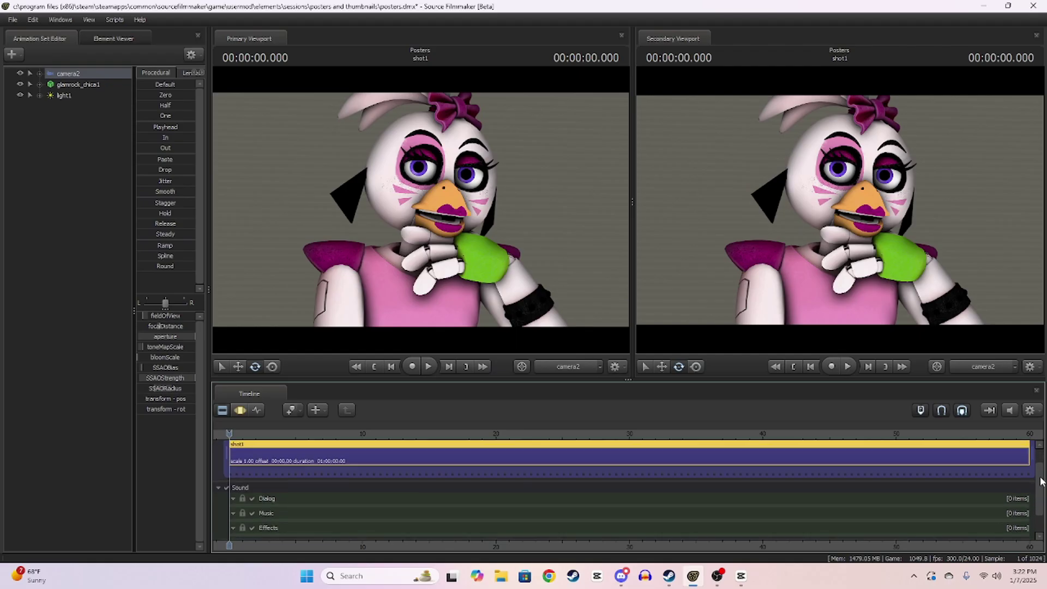
{"action": "scroll", "coordinate": [740, 531], "scroll_direction": "down", "scroll_amount": 3}
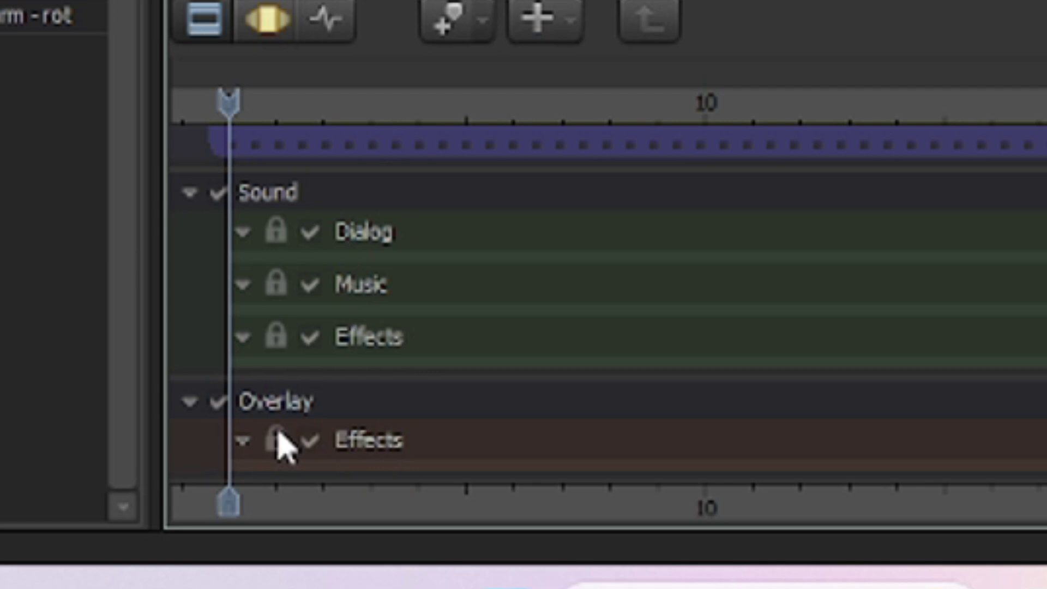
{"action": "right_click", "coordinate": [398, 441]}
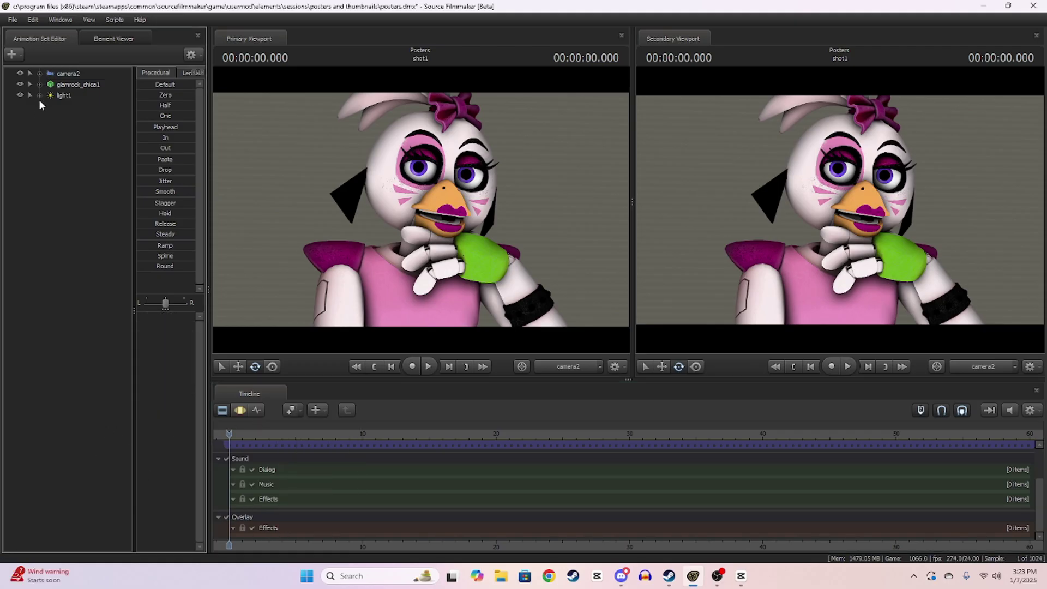
{"action": "left_click", "coordinate": [63, 94]}
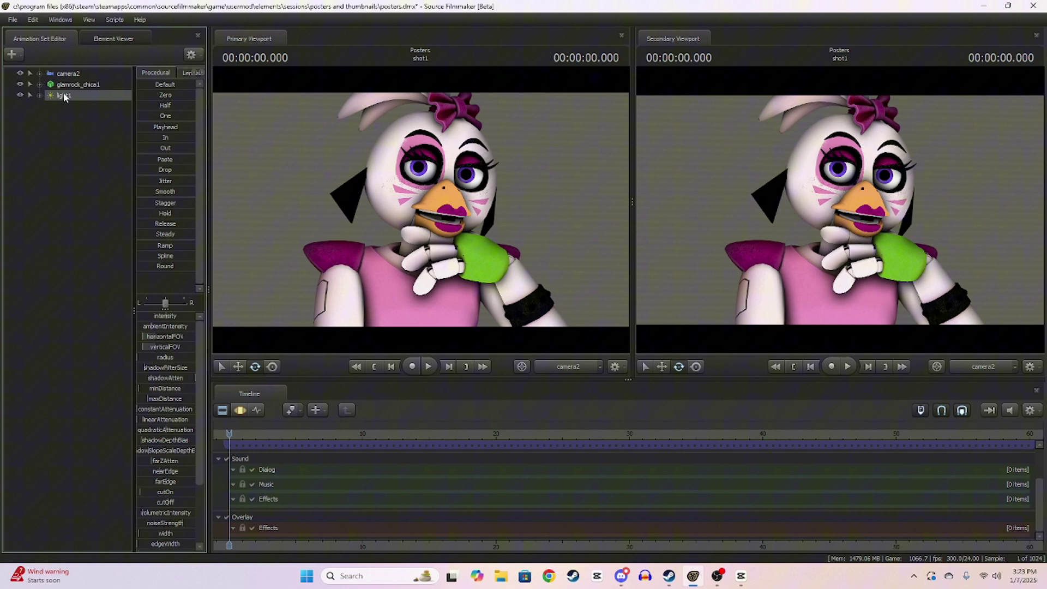
{"action": "right_click", "coordinate": [277, 526]}
{"action": "left_click", "coordinate": [315, 483]}
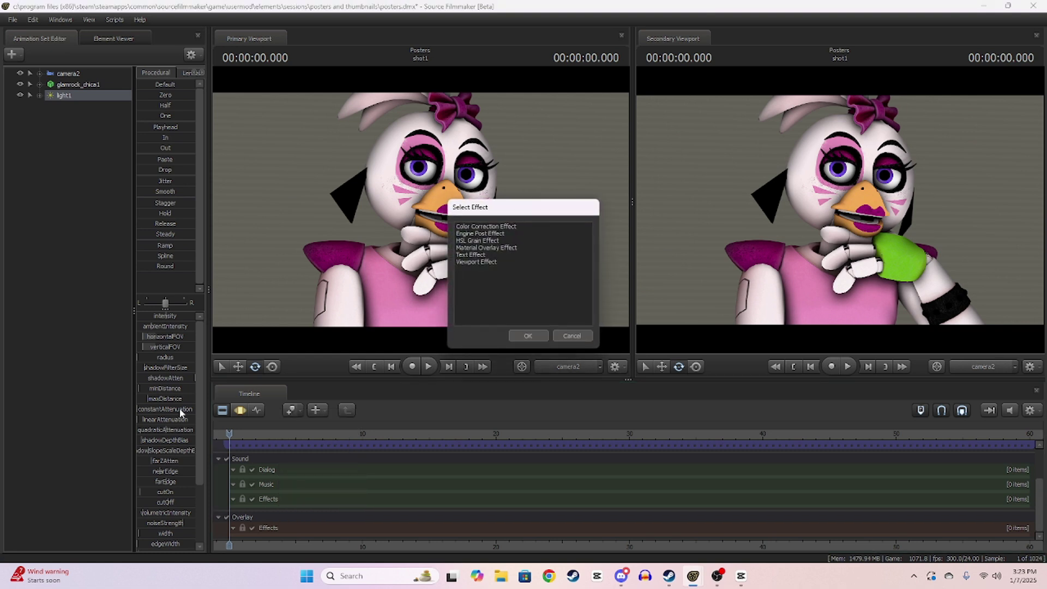
{"action": "left_click", "coordinate": [529, 335]}
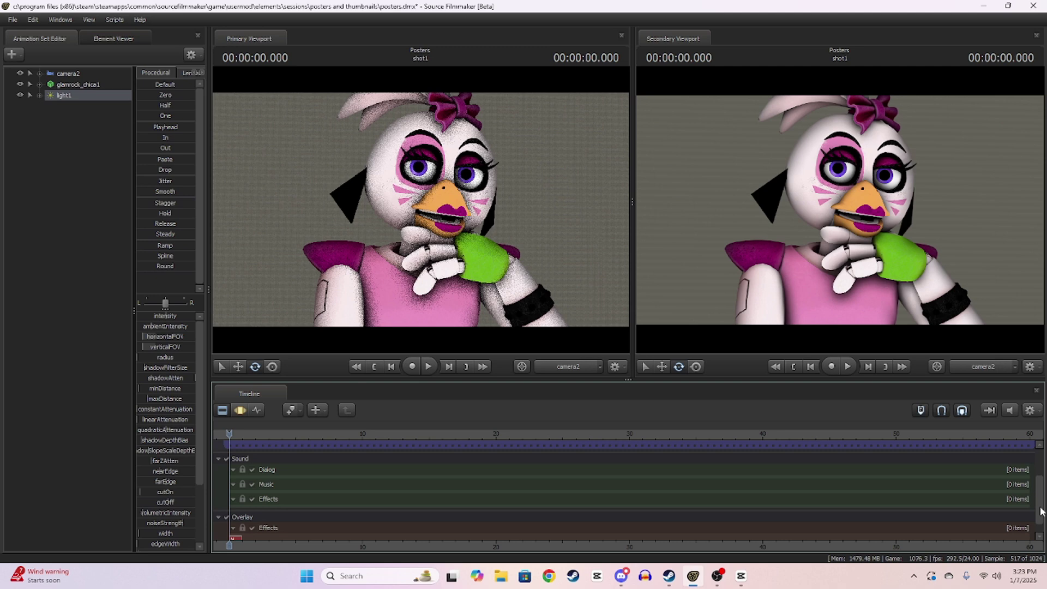
- Select the new overlay effect clip and show it in the Element Viewer
{"action": "scroll", "coordinate": [1040, 511], "scroll_direction": "up", "scroll_amount": 5}
{"action": "left_click", "coordinate": [263, 528]}
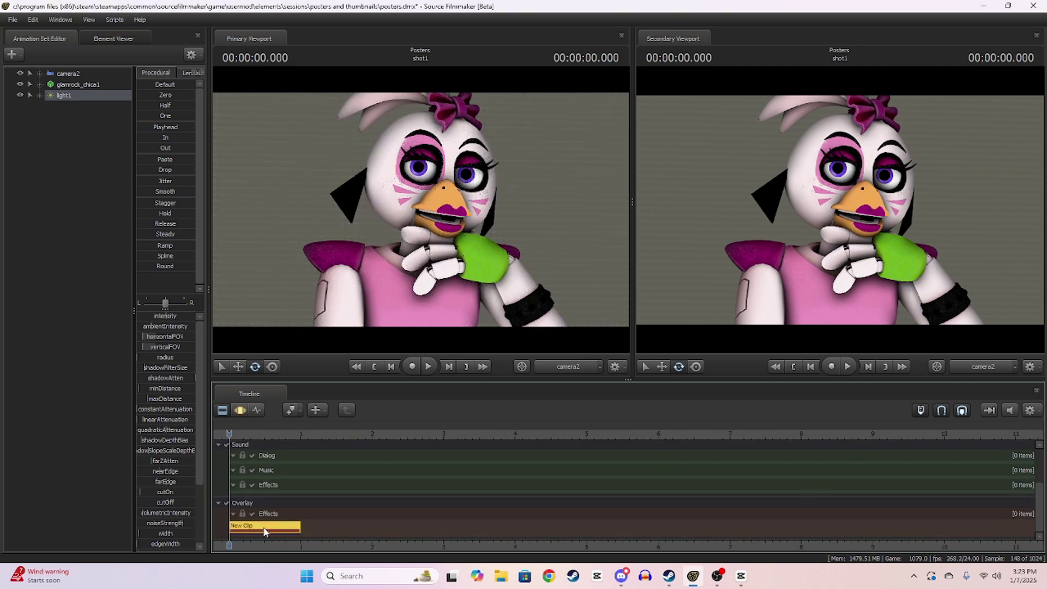
{"action": "right_click", "coordinate": [256, 527]}
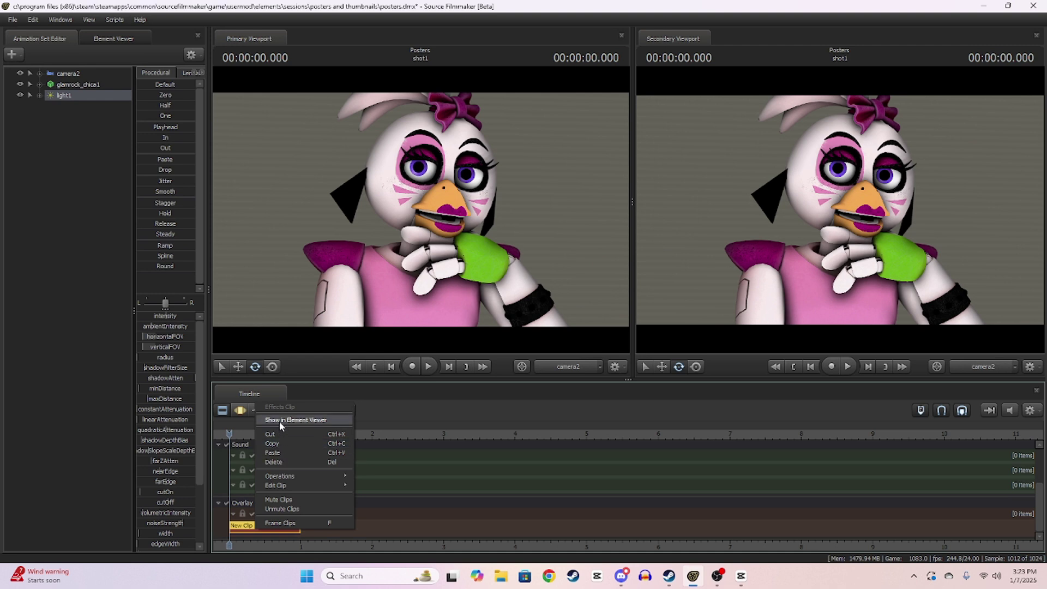
{"action": "left_click", "coordinate": [249, 527]}
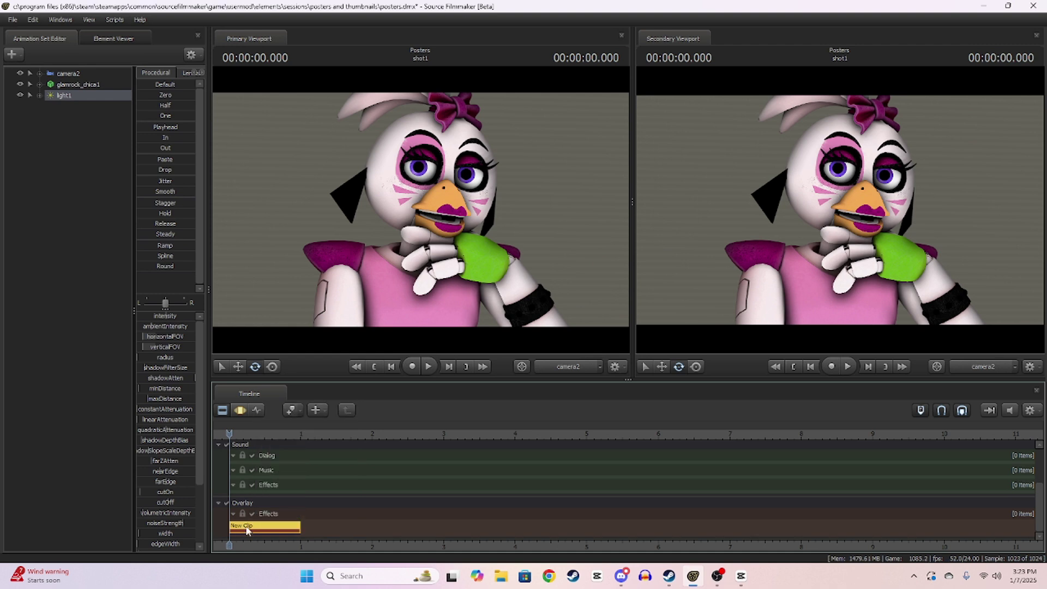
{"action": "right_click", "coordinate": [268, 530]}
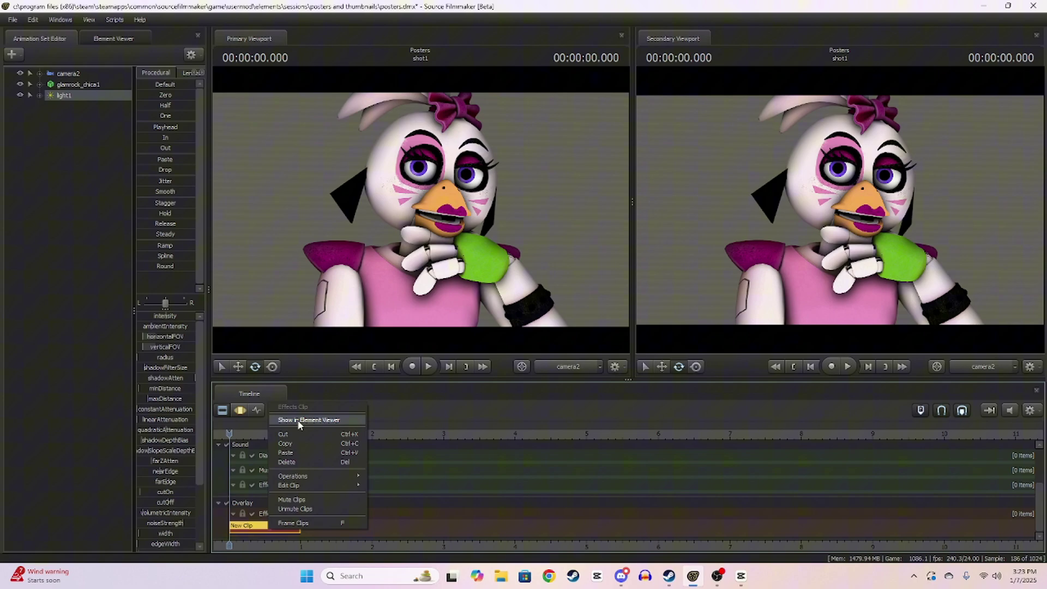
{"action": "left_click", "coordinate": [298, 421]}
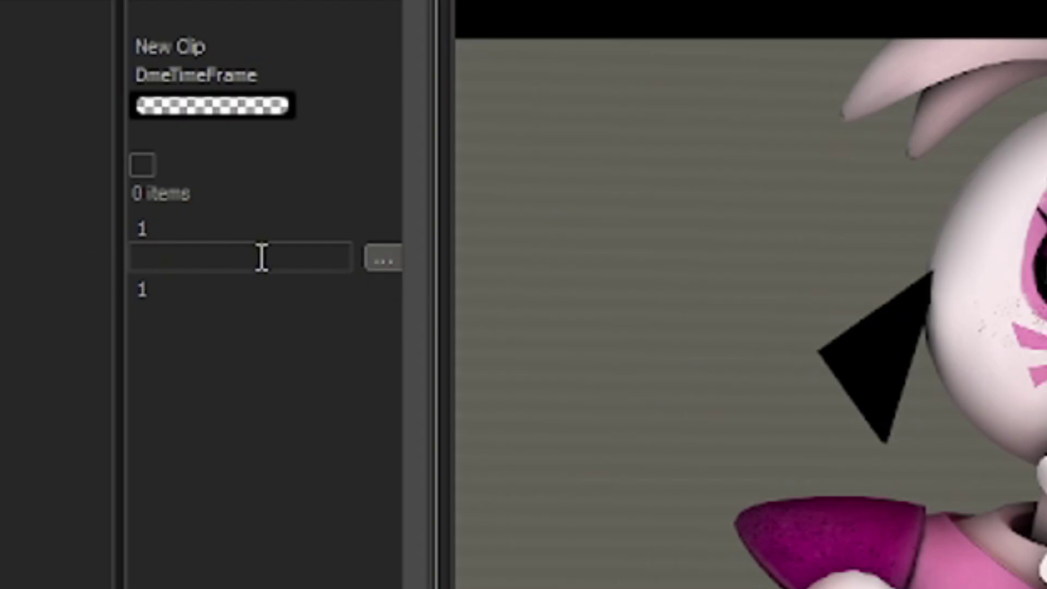
- Browse for the overlay clip's filename and open the Color Correction folder inside usermod
{"action": "left_click", "coordinate": [381, 265]}
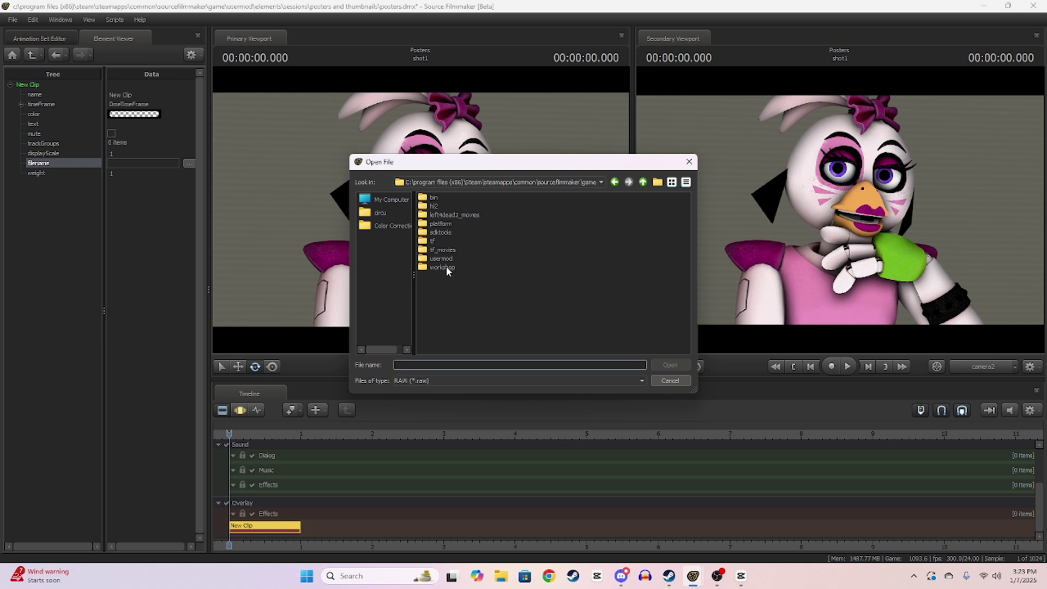
{"action": "left_click", "coordinate": [446, 267]}
{"action": "left_click", "coordinate": [439, 223]}
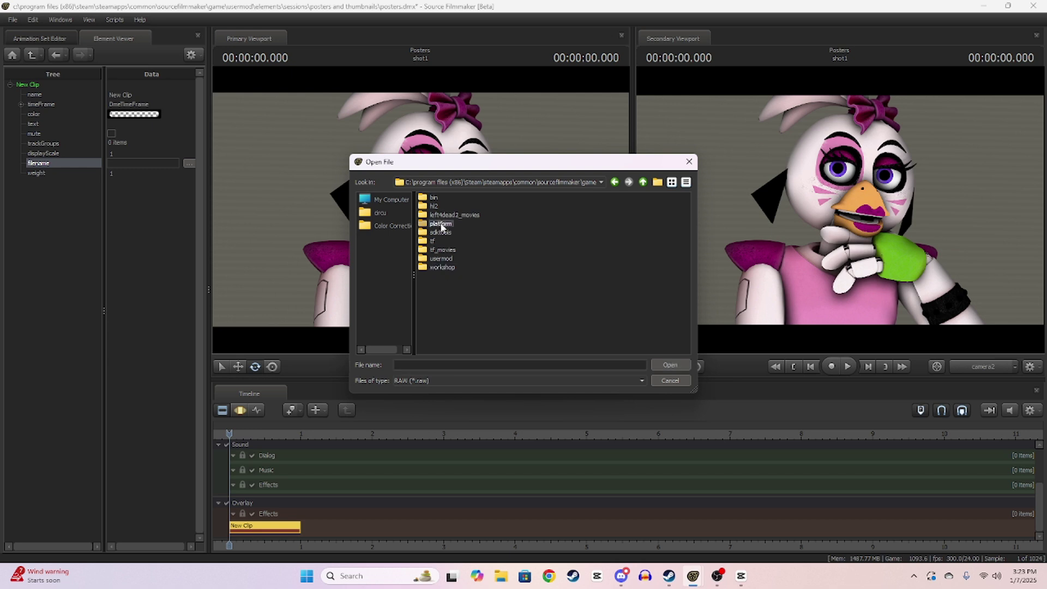
{"action": "left_click", "coordinate": [442, 259]}
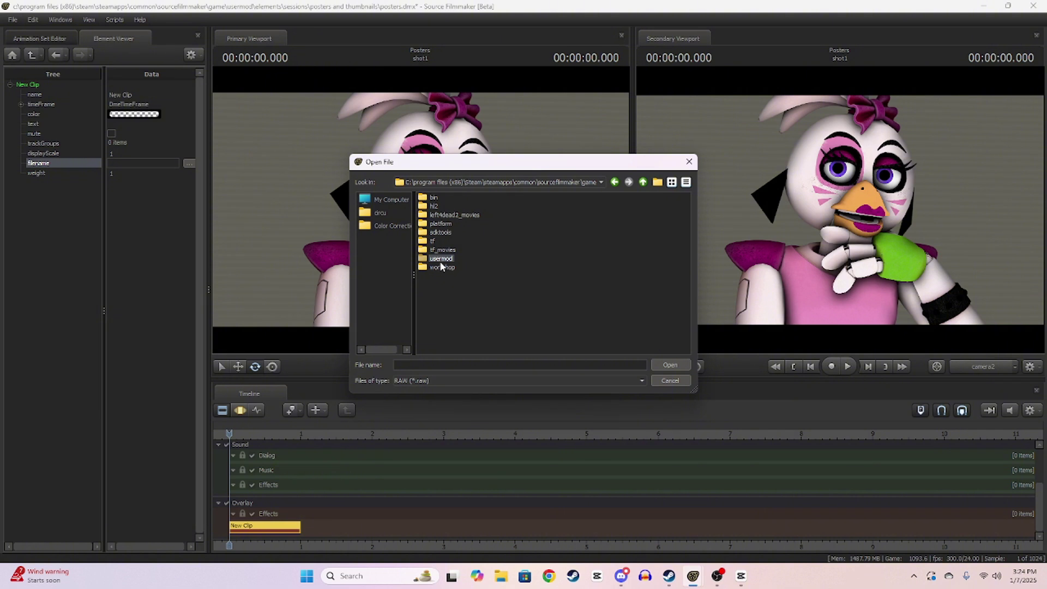
{"action": "left_click", "coordinate": [436, 269]}
{"action": "double_click", "coordinate": [440, 258]}
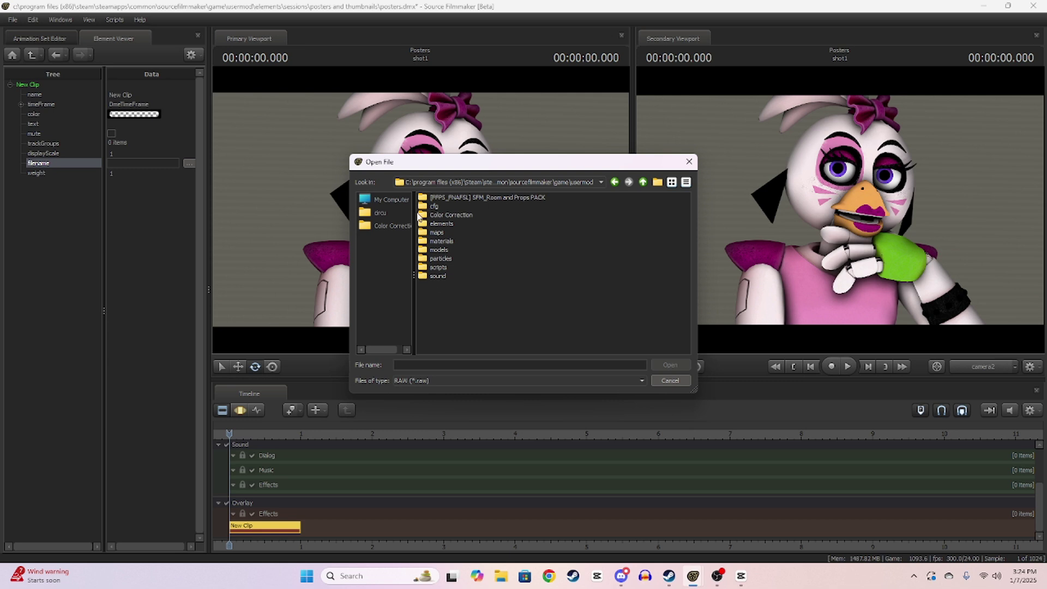
{"action": "double_click", "coordinate": [458, 214]}
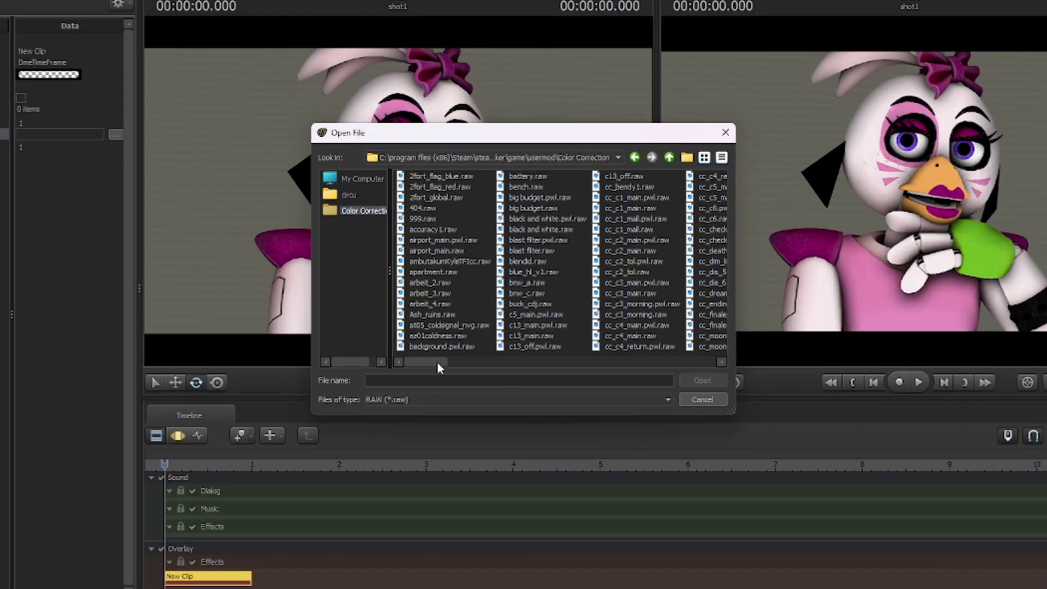
- Pick spooky.raw from the Color Correction folder as the overlay clip's file
{"action": "left_click_drag", "start_coordinate": [452, 350], "coordinate": [429, 363]}
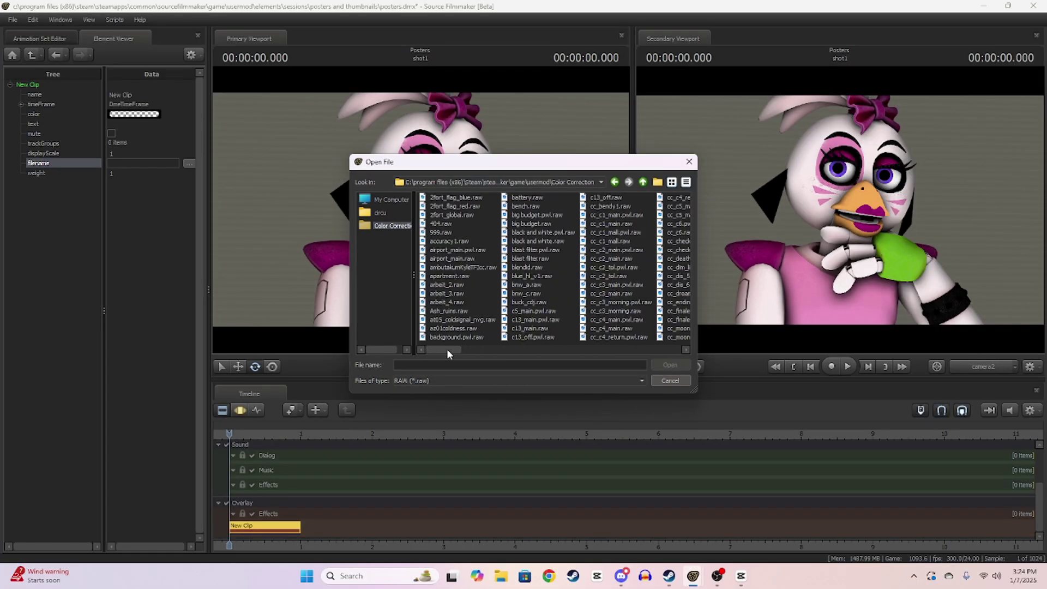
{"action": "scroll", "coordinate": [450, 349], "scroll_direction": "right", "scroll_amount": 1}
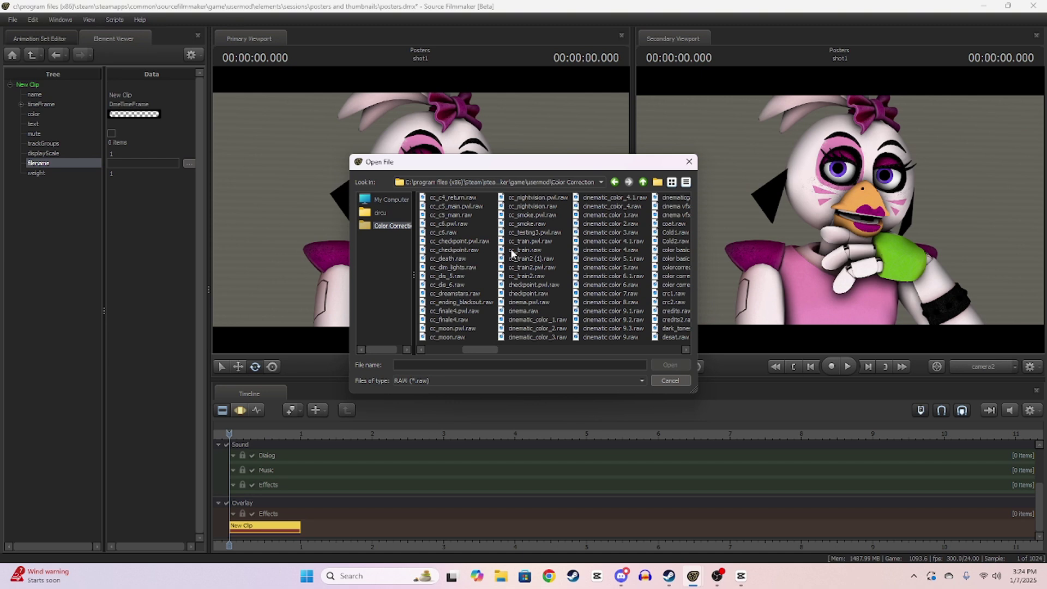
{"action": "left_click", "coordinate": [591, 241]}
{"action": "left_click", "coordinate": [616, 267]}
{"action": "left_click", "coordinate": [611, 311]}
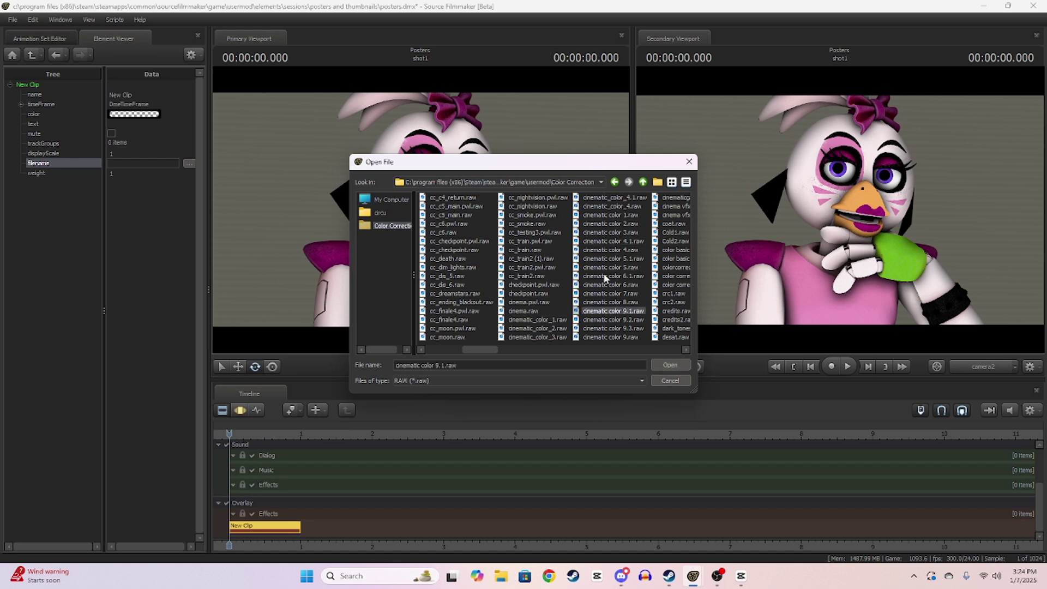
{"action": "left_click_drag", "start_coordinate": [466, 349], "coordinate": [483, 348]}
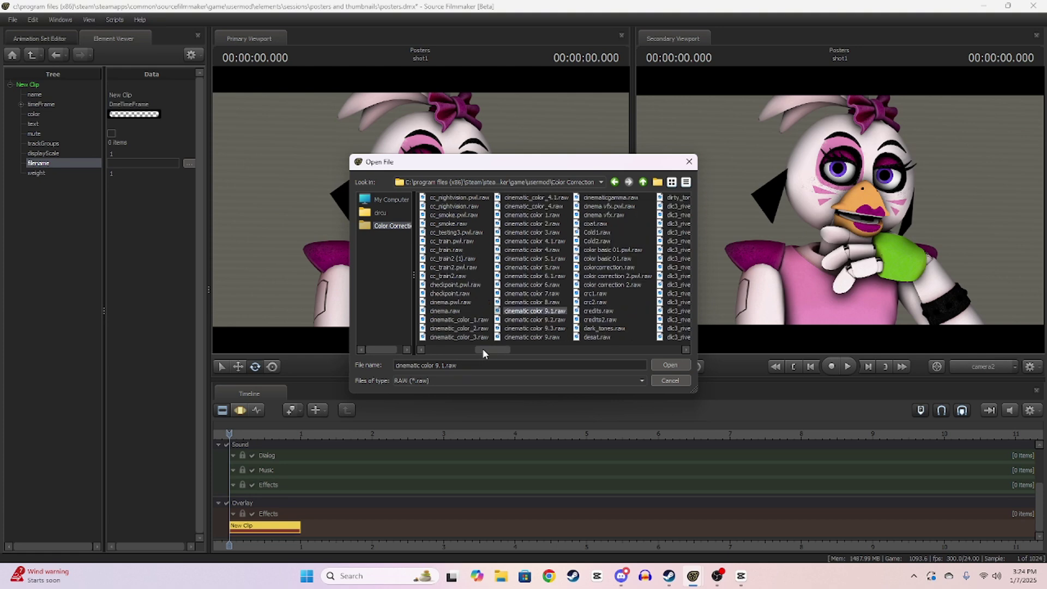
{"action": "left_click", "coordinate": [530, 234]}
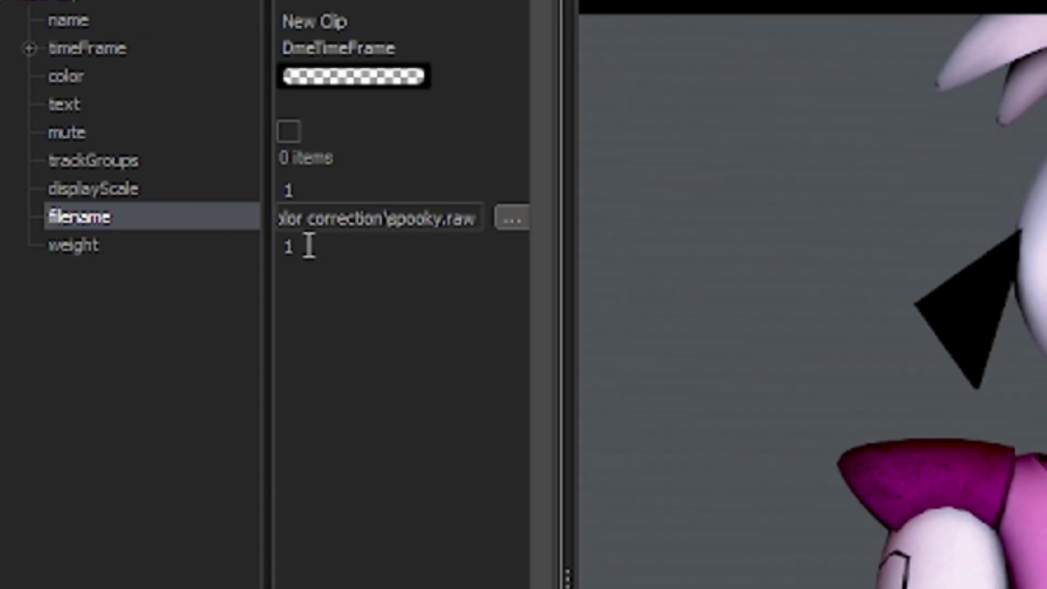
- Try a weight of 3 on the color correction clip
{"action": "left_click", "coordinate": [309, 245]}
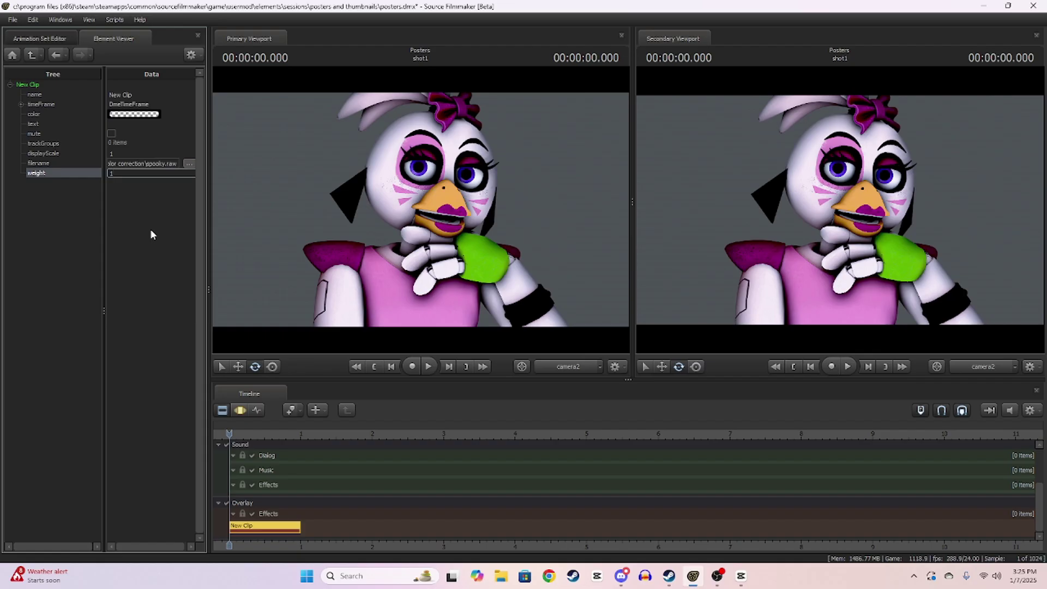
{"action": "key", "text": "BackSpace"}
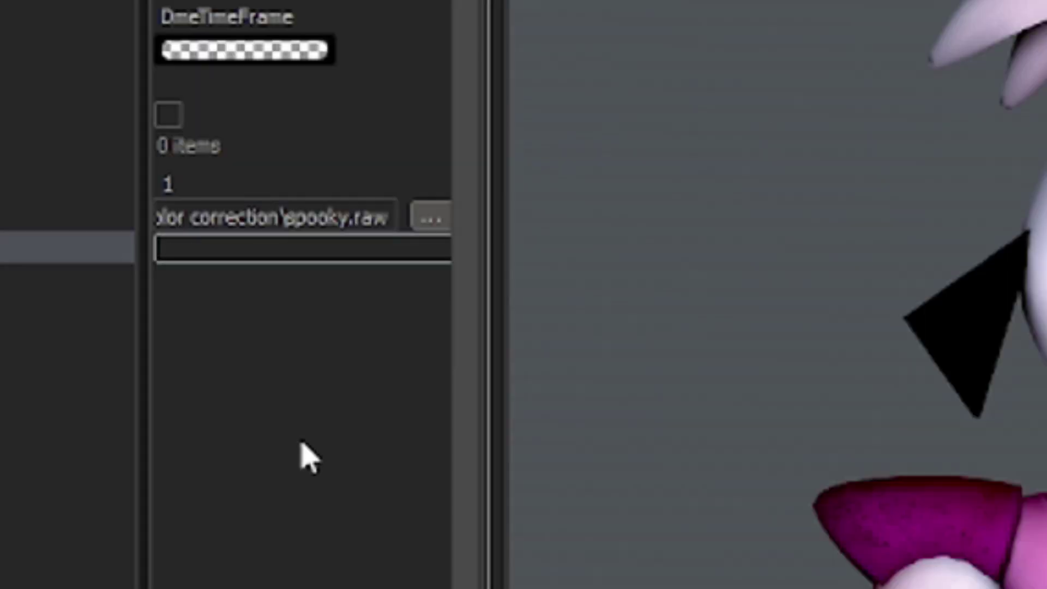
{"action": "type", "text": "3"}
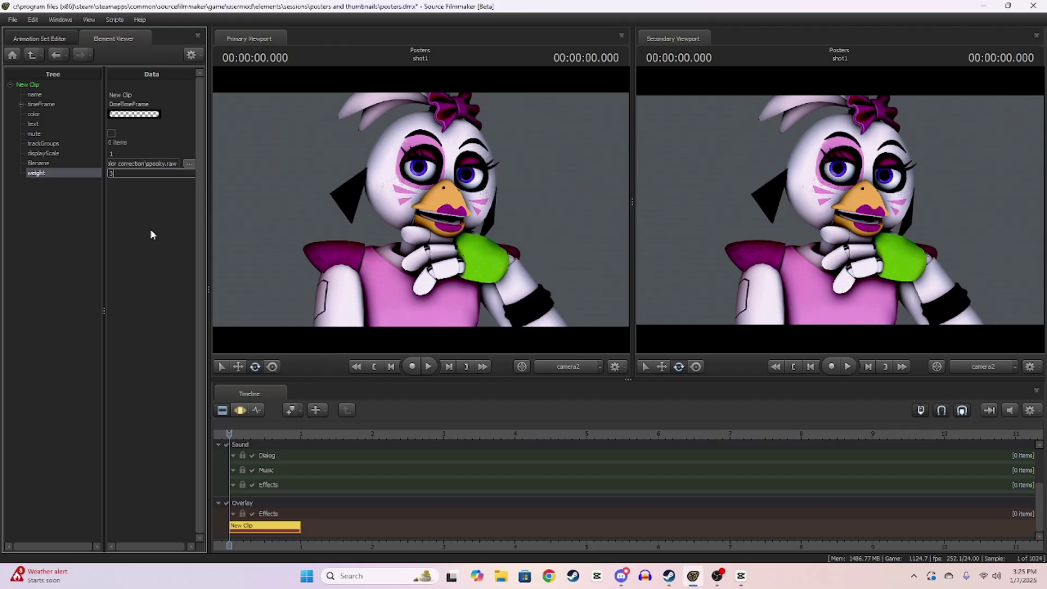
{"action": "key", "text": "Return"}
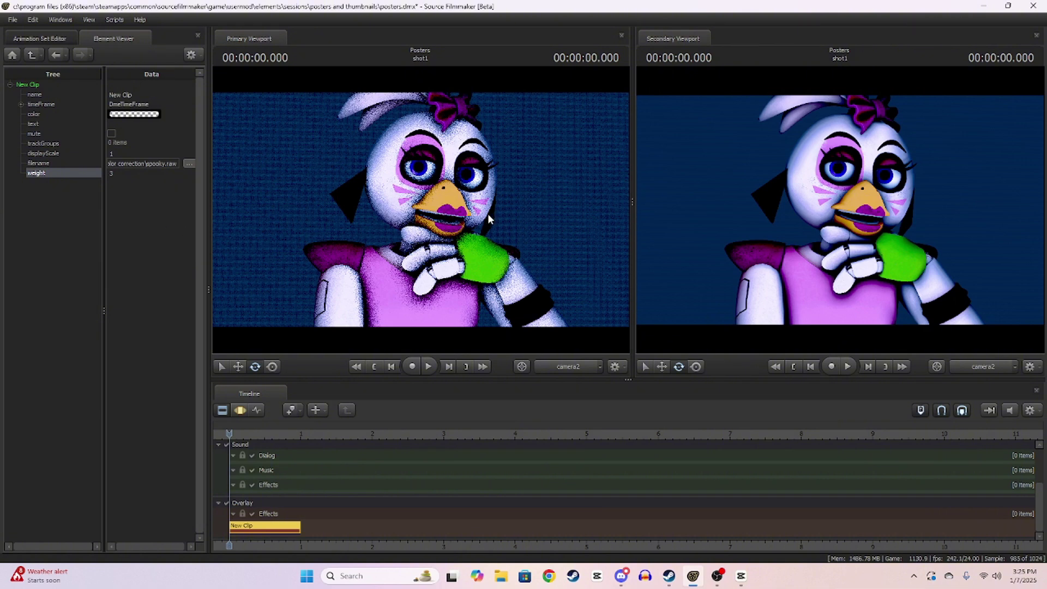
- Try the color correction clip's weight at 1 and at 0.5
{"action": "double_click", "coordinate": [123, 173]}
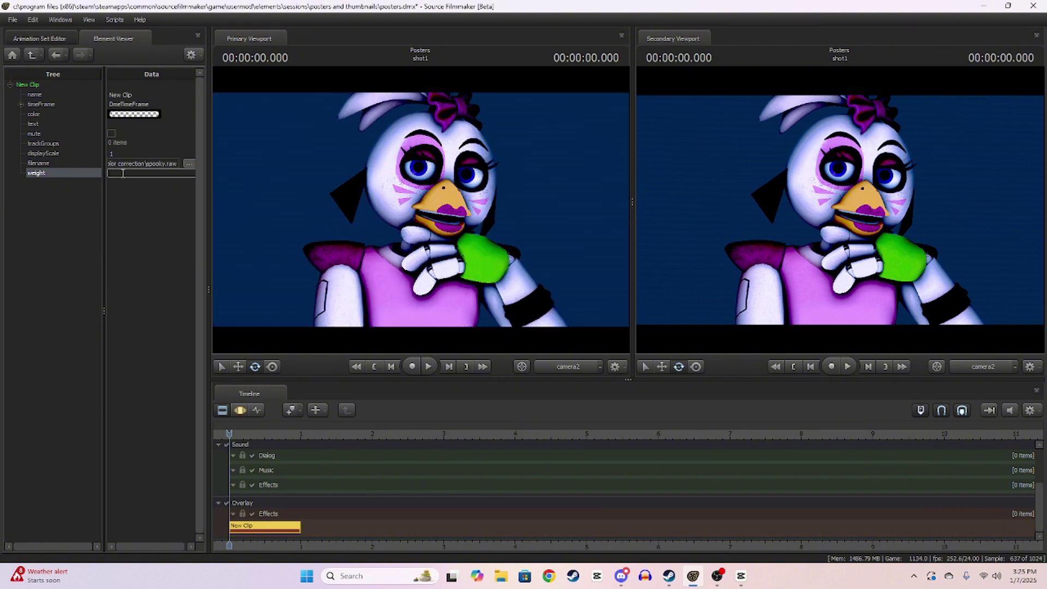
{"action": "type", "text": "0"}
{"action": "key", "text": "BackSpace"}
{"action": "key", "text": "Return"}
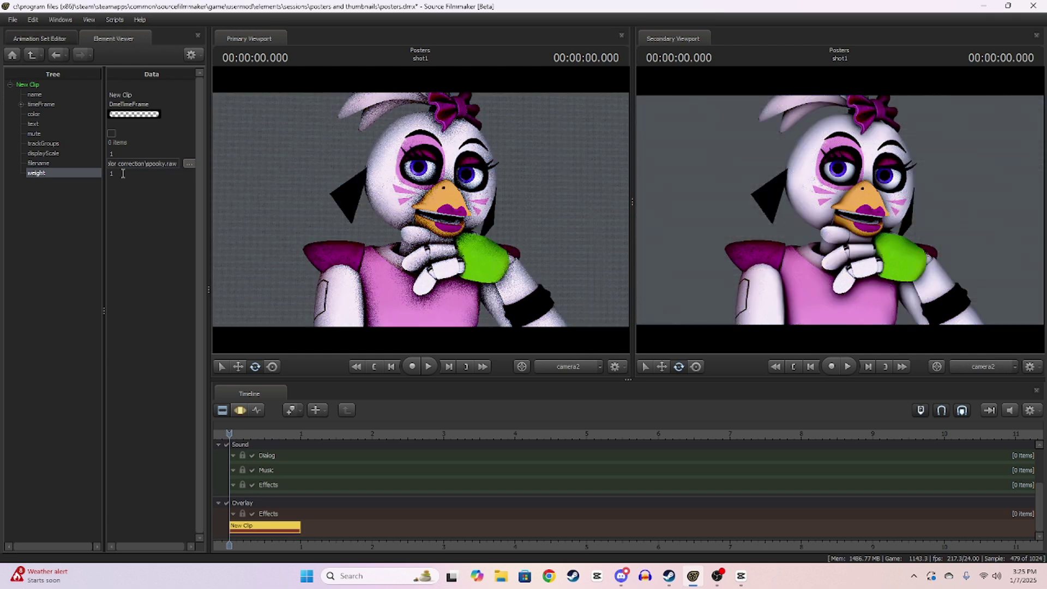
{"action": "double_click", "coordinate": [122, 173]}
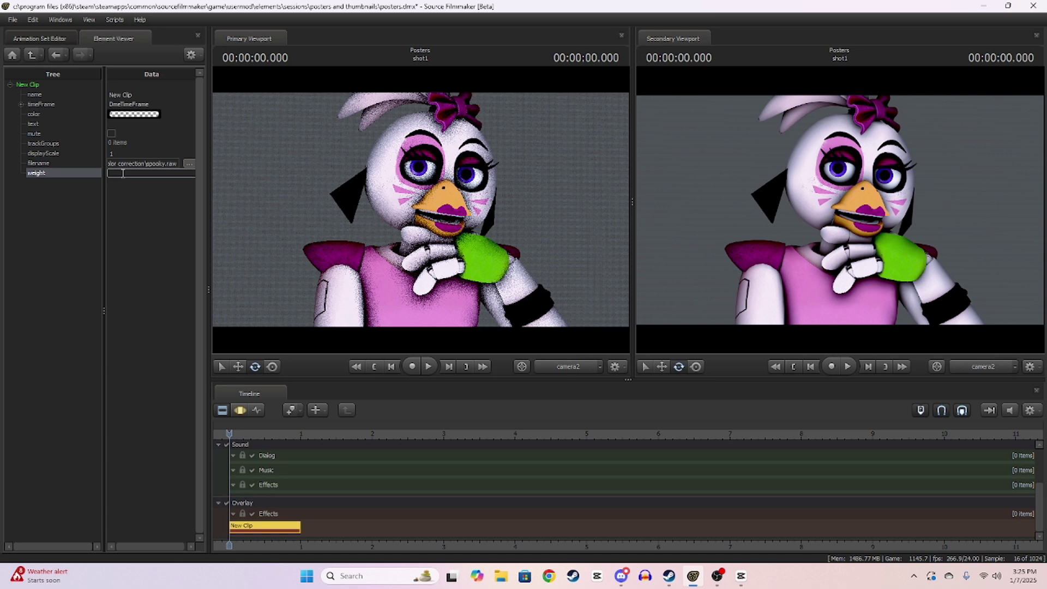
{"action": "type", "text": "0."}
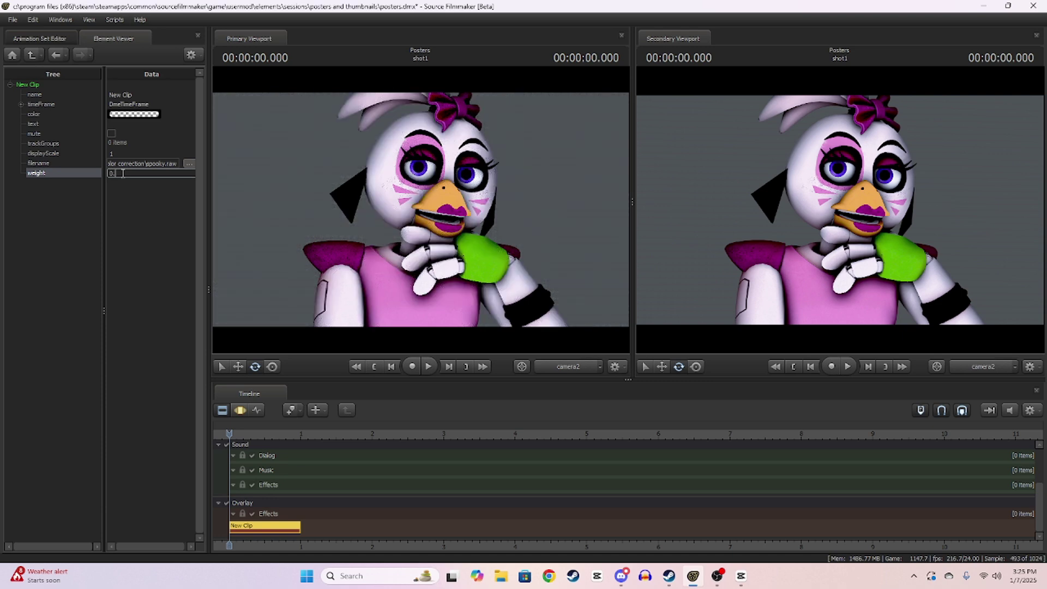
{"action": "type", "text": "5"}
{"action": "key", "text": "Return"}
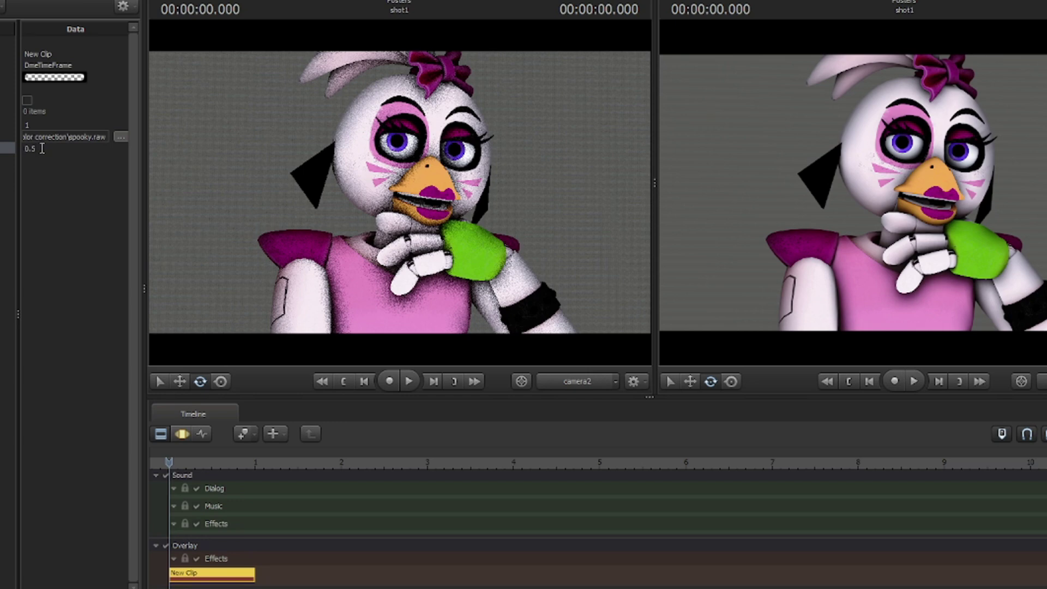
- Set the color correction clip's weight to 2
{"action": "left_click", "coordinate": [128, 176]}
{"action": "key", "text": "BackSpace"}
{"action": "key", "text": "BackSpace"}
{"action": "key", "text": "BackSpace"}
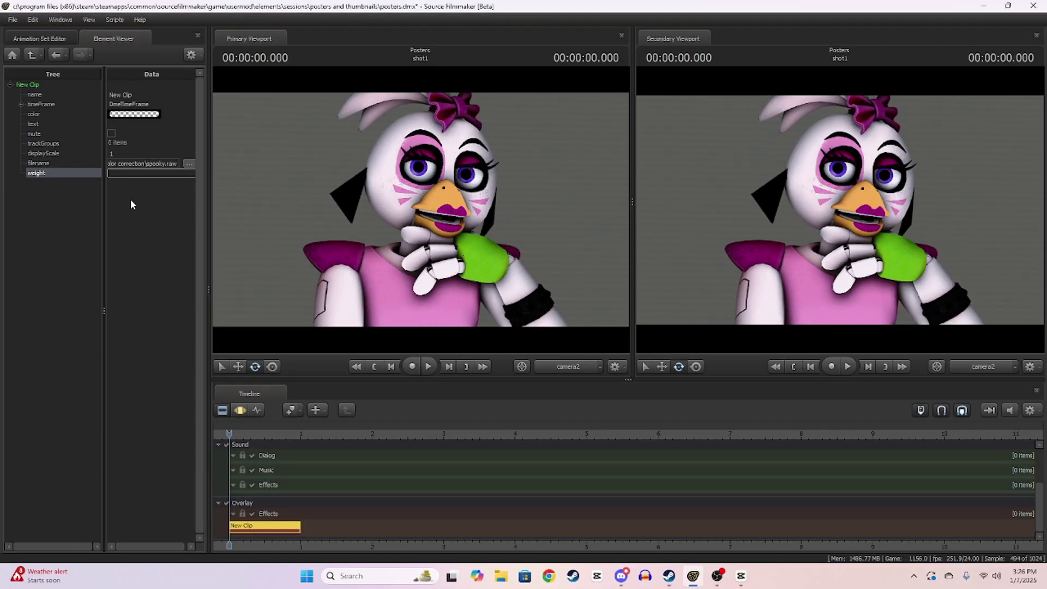
{"action": "key", "text": "Return"}
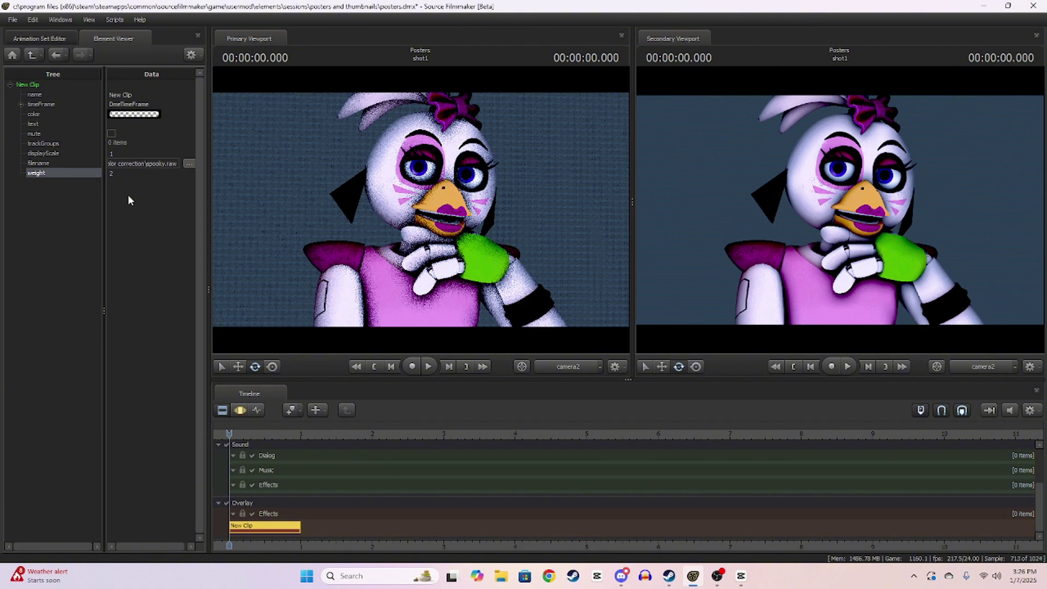
- Return to the Motion Editor with the animation sets shown and enable lighting in the viewport
{"action": "scroll", "coordinate": [355, 463], "scroll_direction": "up", "scroll_amount": 3}
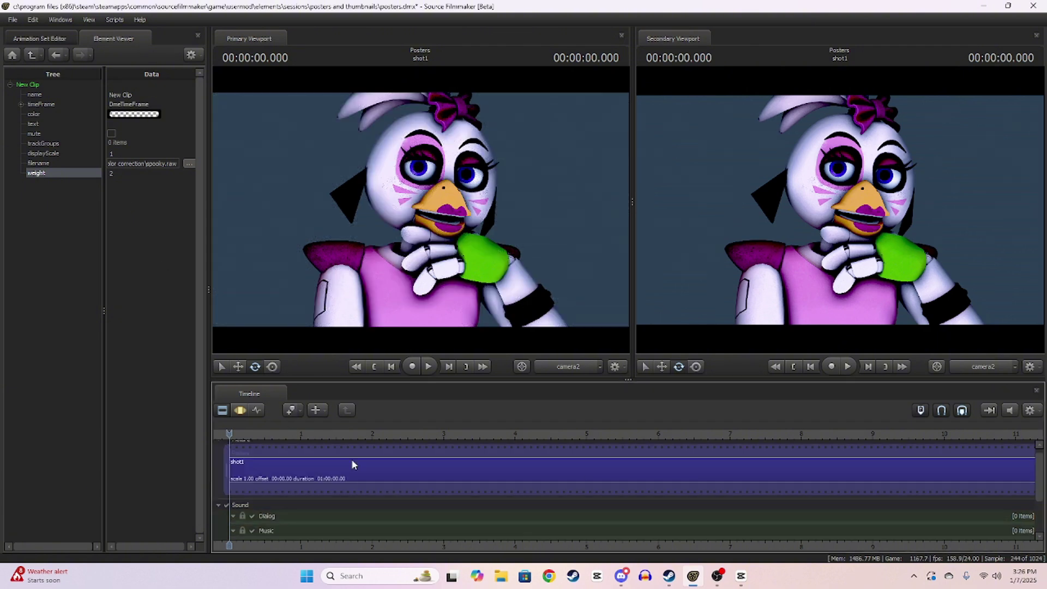
{"action": "left_click", "coordinate": [264, 465]}
{"action": "left_click", "coordinate": [240, 410]}
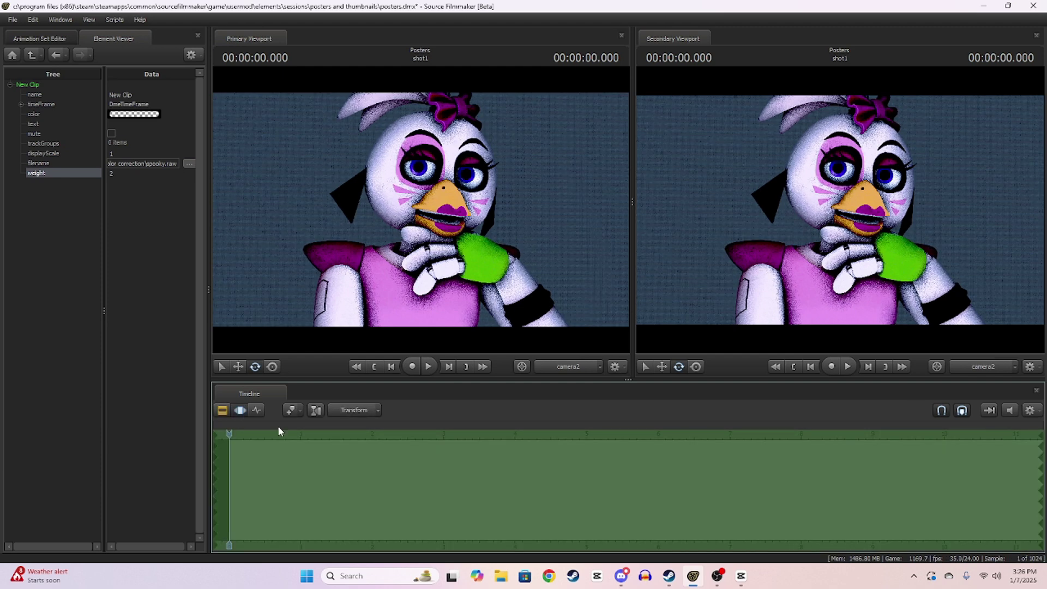
{"action": "left_click", "coordinate": [31, 41]}
{"action": "right_click", "coordinate": [335, 153]}
{"action": "left_click", "coordinate": [366, 184]}
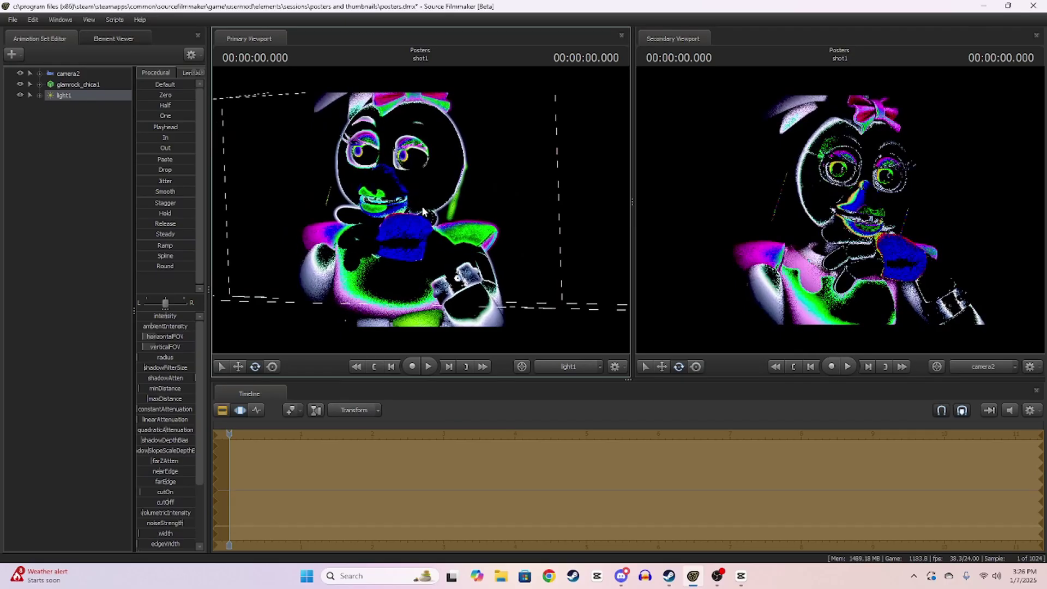
- Reposition light1 around the Chica model by steering through the light's view, and return the primary viewport to camera2
{"action": "left_click_drag", "start_coordinate": [441, 218], "coordinate": [420, 214]}
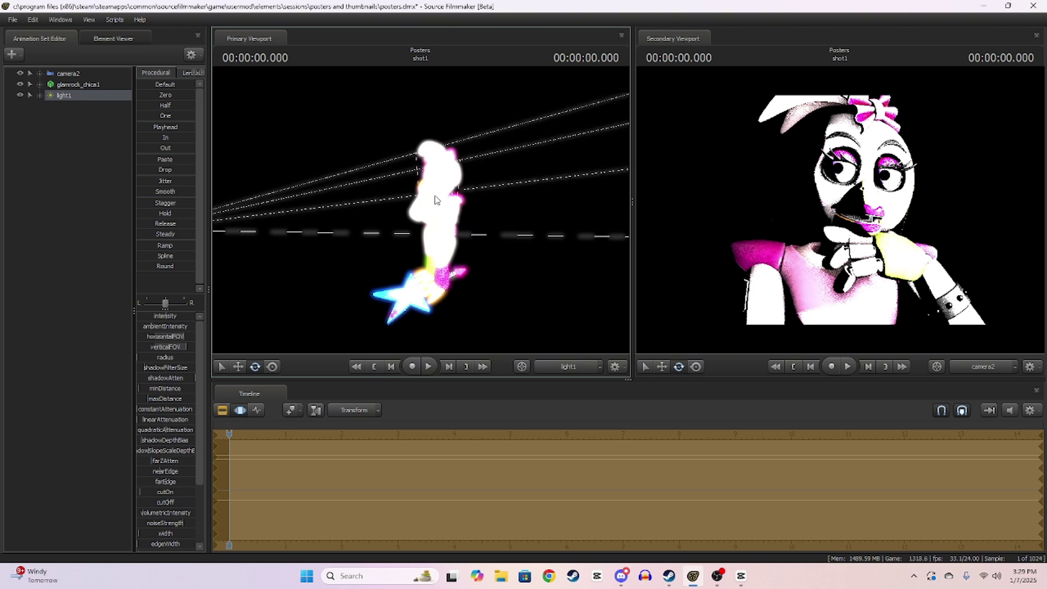
{"action": "left_click_drag", "start_coordinate": [434, 196], "coordinate": [411, 216]}
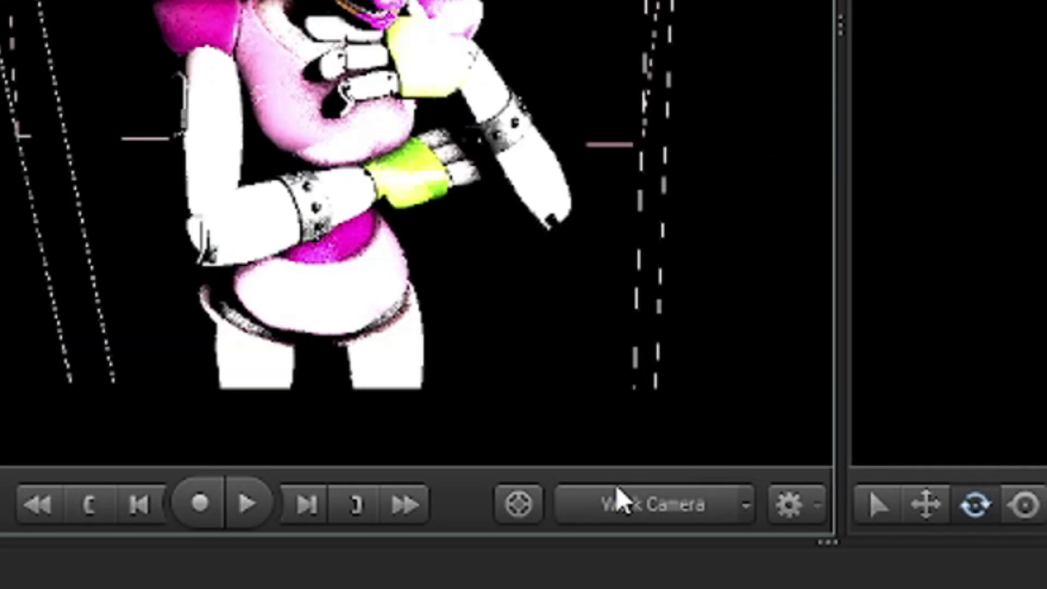
{"action": "left_click", "coordinate": [616, 486]}
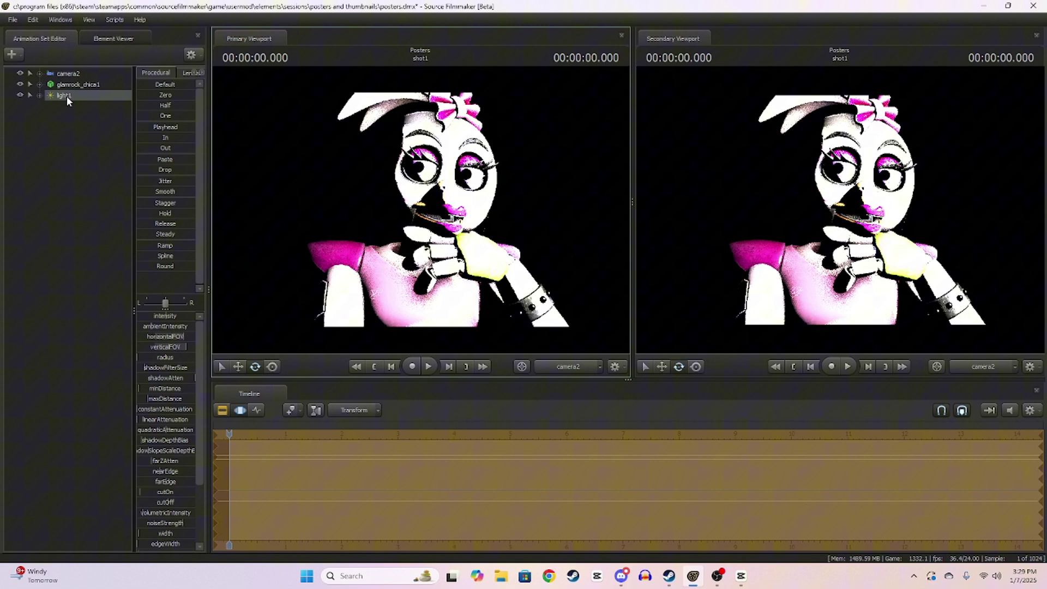
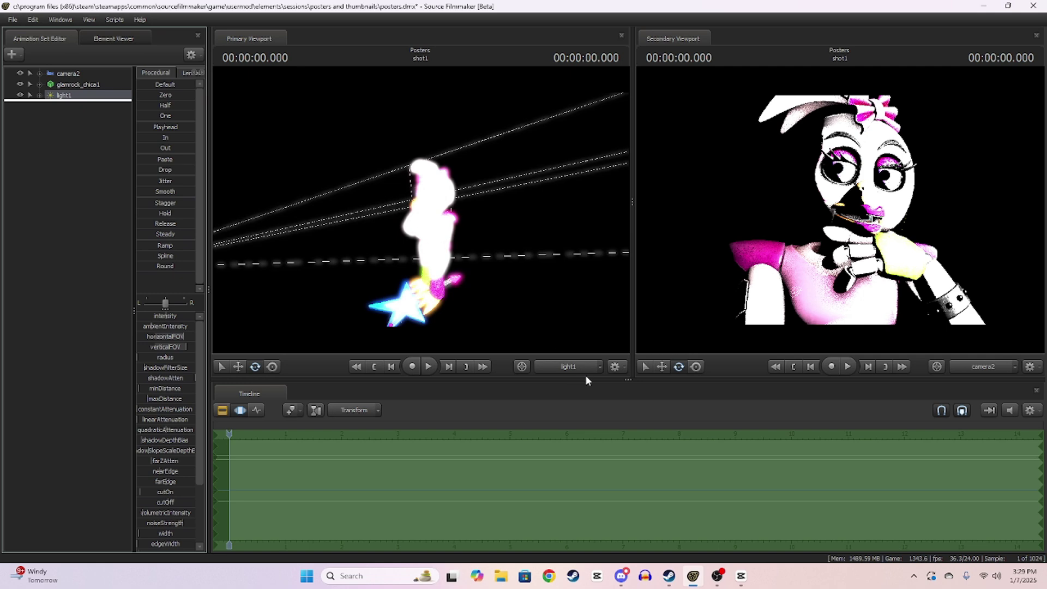
{"action": "left_click", "coordinate": [581, 368]}
{"action": "left_click", "coordinate": [581, 368]}
{"action": "left_click", "coordinate": [979, 363]}
{"action": "left_click", "coordinate": [979, 363]}
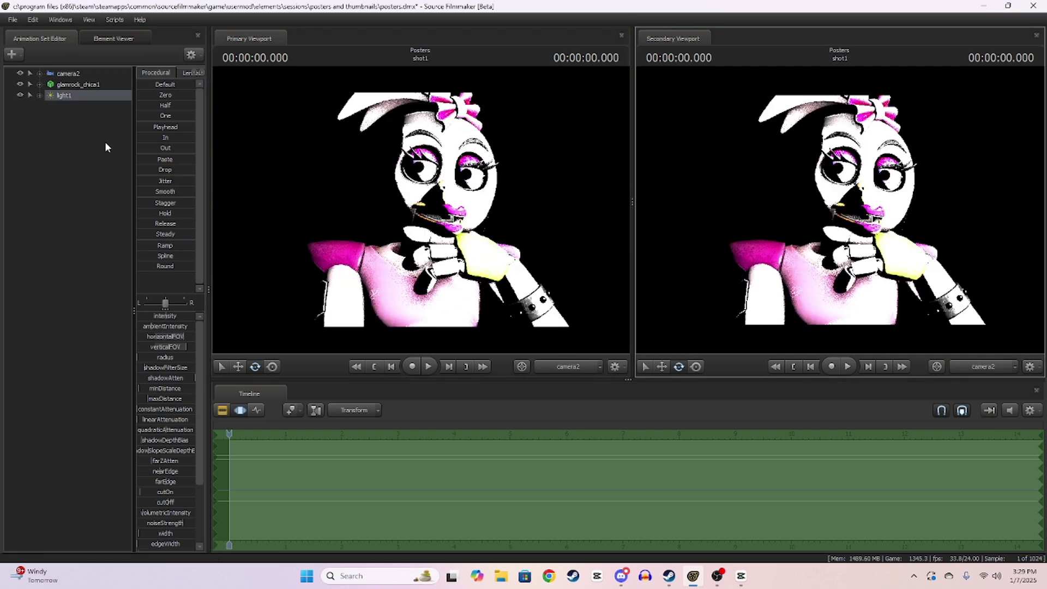
- Look through light1 again, re-aim it to light Chica from the other side, and switch the primary viewport back to camera2
{"action": "left_click_drag", "start_coordinate": [82, 95], "coordinate": [423, 155]}
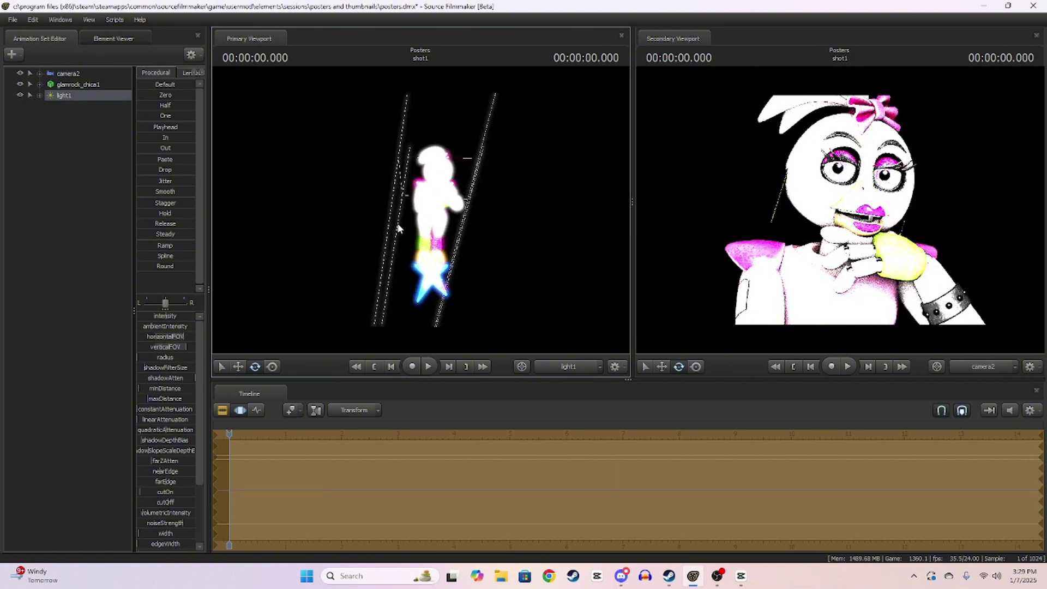
{"action": "left_click_drag", "start_coordinate": [501, 251], "coordinate": [381, 250]}
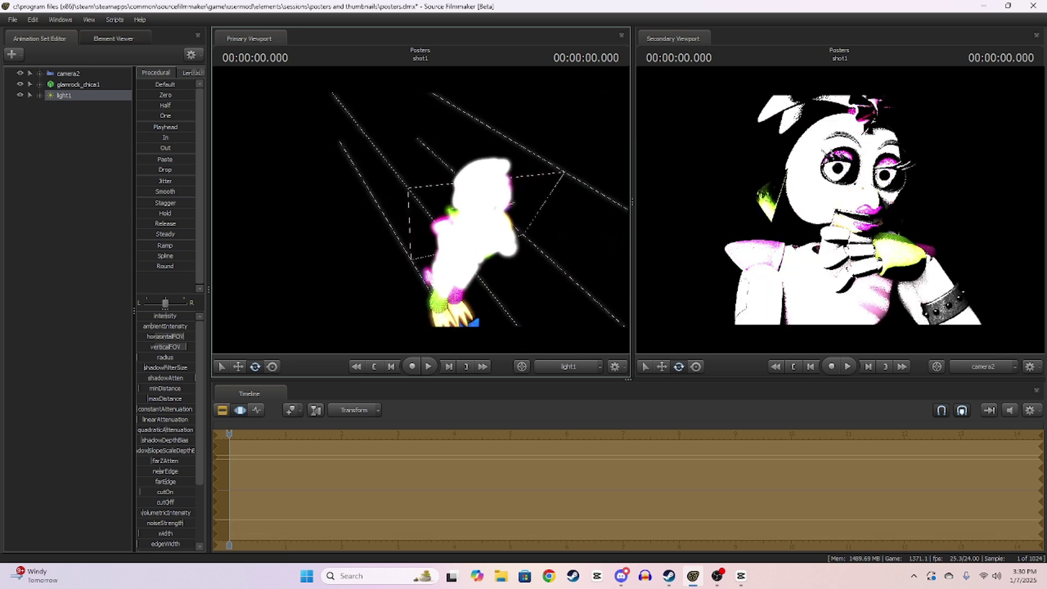
{"action": "left_click_drag", "start_coordinate": [419, 209], "coordinate": [425, 210]}
{"action": "left_click", "coordinate": [549, 367]}
{"action": "left_click", "coordinate": [549, 367]}
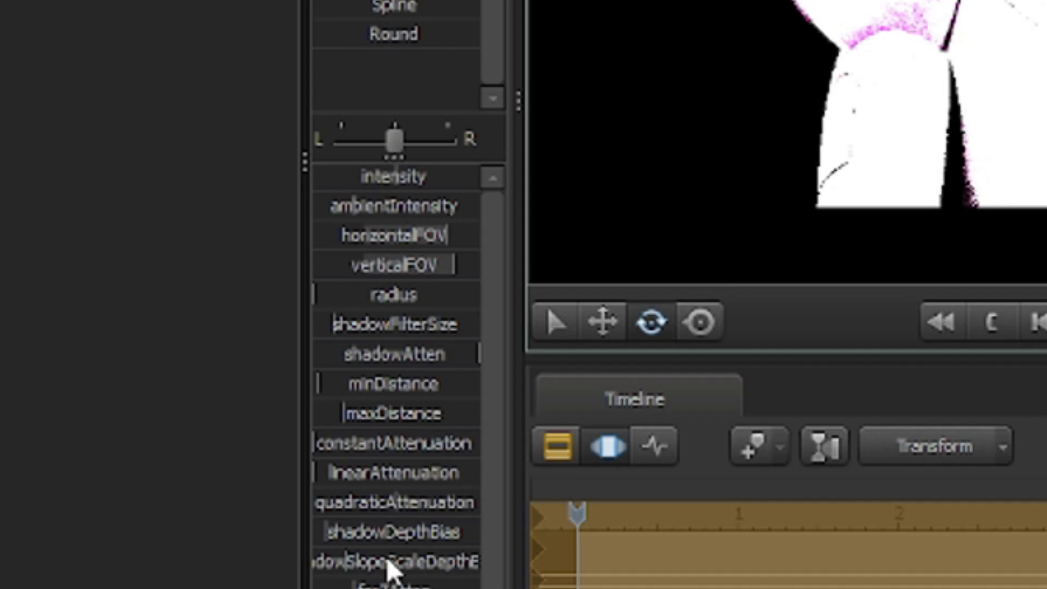
- Lower the intensity of light1 and adjust its quadraticAttenuation to soften the overexposed lighting on Chica
{"action": "scroll", "coordinate": [165, 449], "scroll_direction": "down", "scroll_amount": 3}
{"action": "scroll", "coordinate": [166, 445], "scroll_direction": "up", "scroll_amount": 2}
{"action": "scroll", "coordinate": [403, 528], "scroll_direction": "up", "scroll_amount": 2}
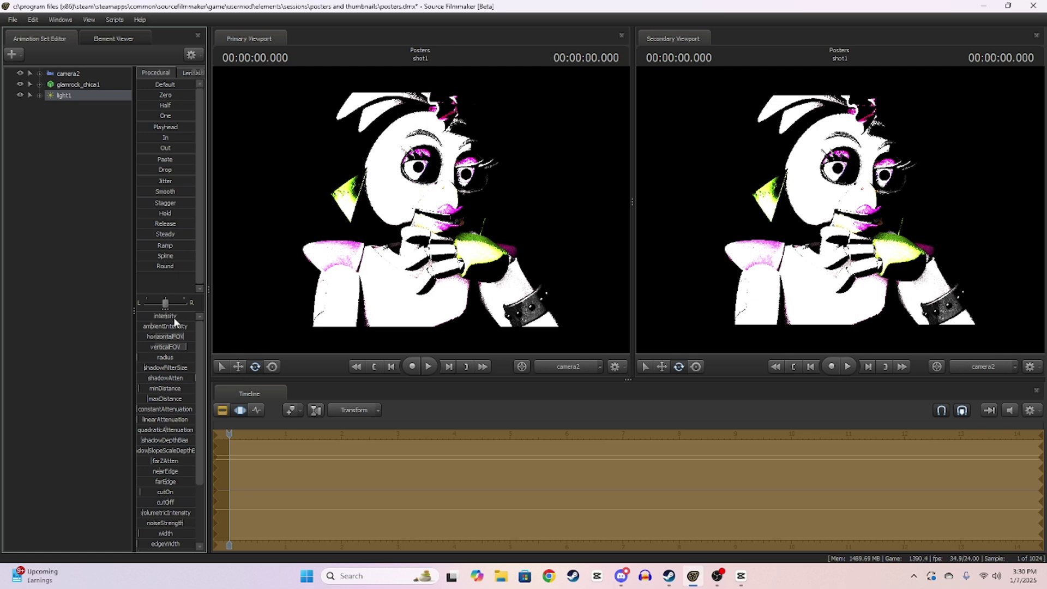
{"action": "left_click_drag", "start_coordinate": [173, 316], "coordinate": [140, 315]}
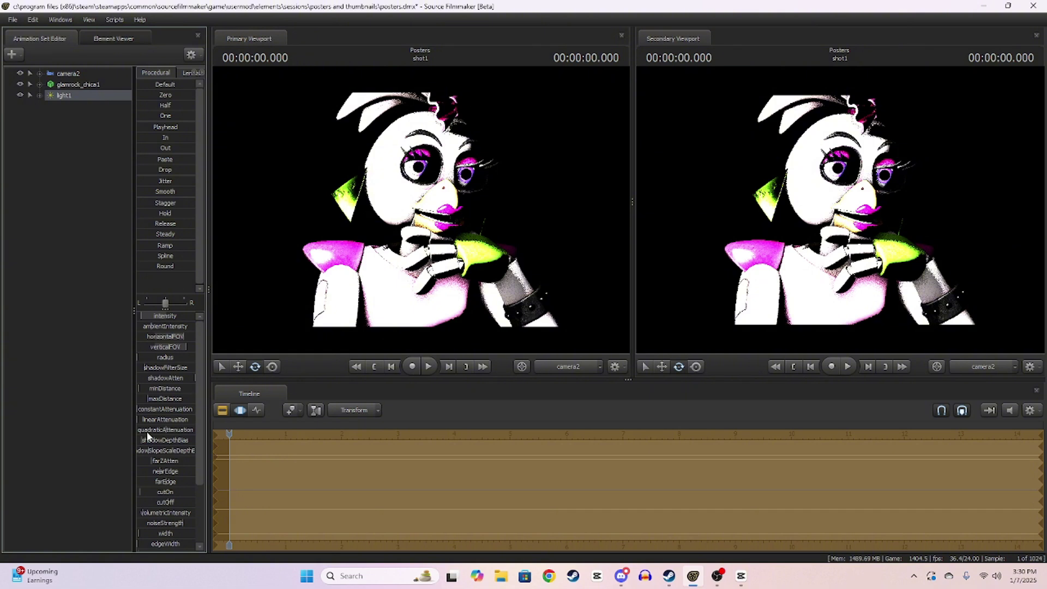
{"action": "mouse_move", "coordinate": [176, 430]}
{"action": "left_mouse_down"}
{"action": "mouse_move", "coordinate": [142, 430]}
{"action": "mouse_move", "coordinate": [170, 431]}
{"action": "left_mouse_up"}
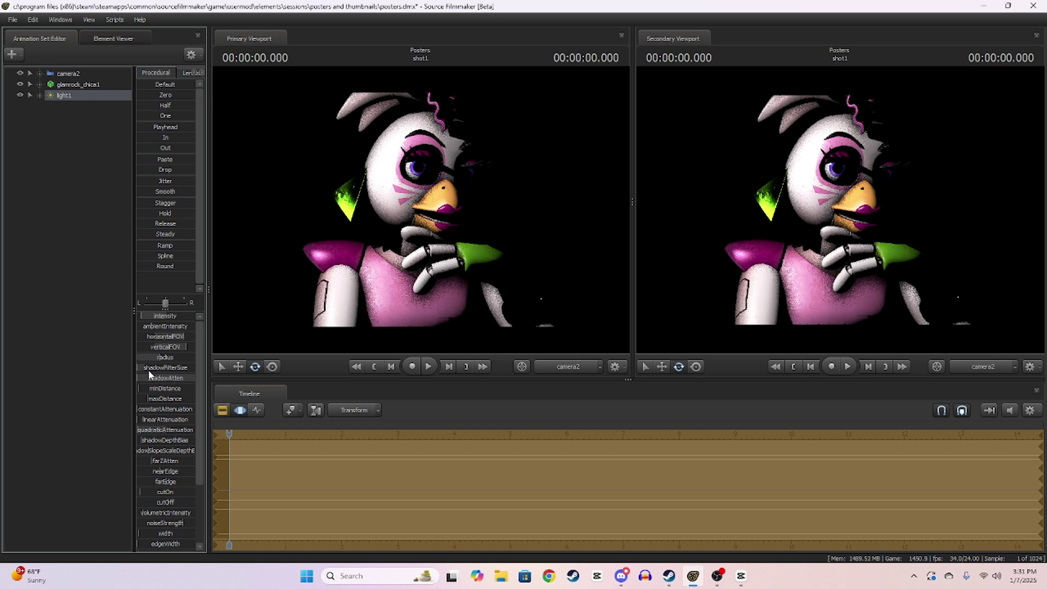
- Raise light1's radius, then duplicate light1 by copying and pasting its animation set
{"action": "left_click_drag", "start_coordinate": [161, 358], "coordinate": [228, 360]}
{"action": "left_click", "coordinate": [53, 245]}
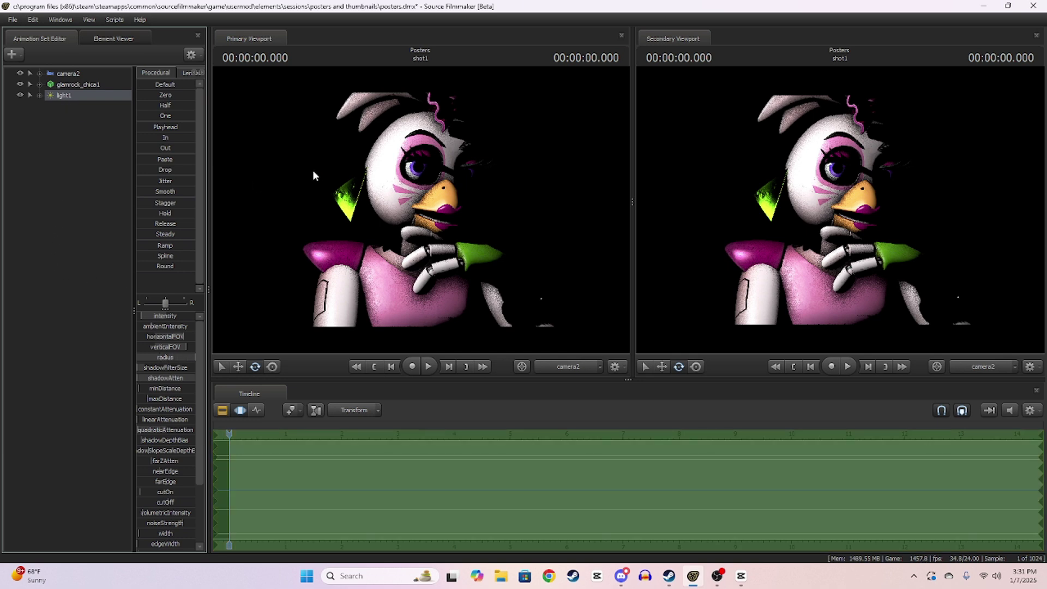
{"action": "right_click", "coordinate": [64, 96]}
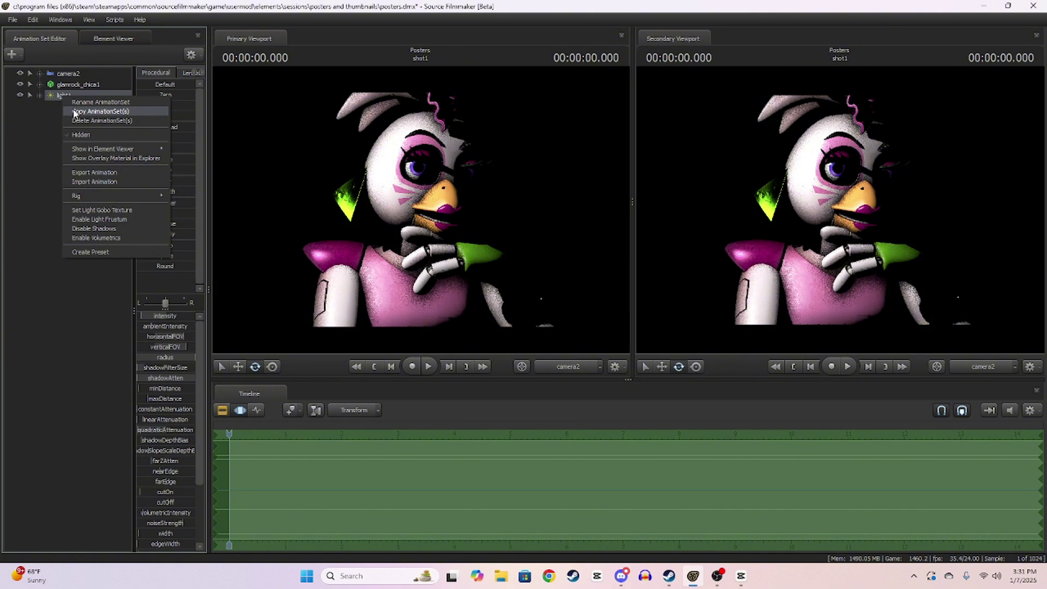
{"action": "left_click", "coordinate": [75, 112]}
{"action": "right_click", "coordinate": [59, 109]}
{"action": "left_click", "coordinate": [68, 169]}
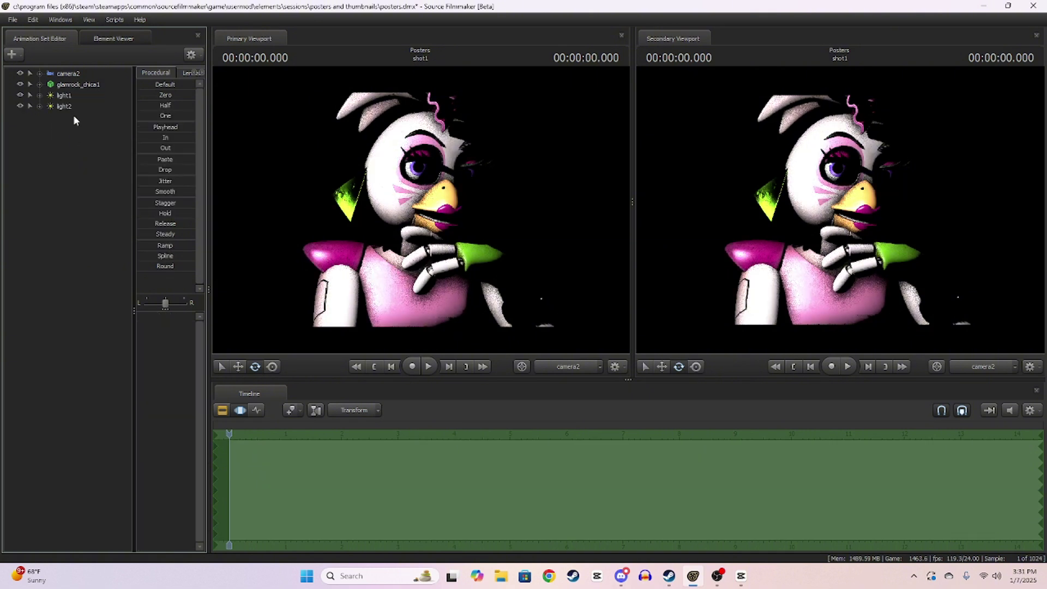
- Steer light2 behind Chica through its own view, return the primary viewport to camera2, and raise light2's intensity
{"action": "left_click", "coordinate": [78, 108]}
{"action": "left_click_drag", "start_coordinate": [61, 107], "coordinate": [348, 133]}
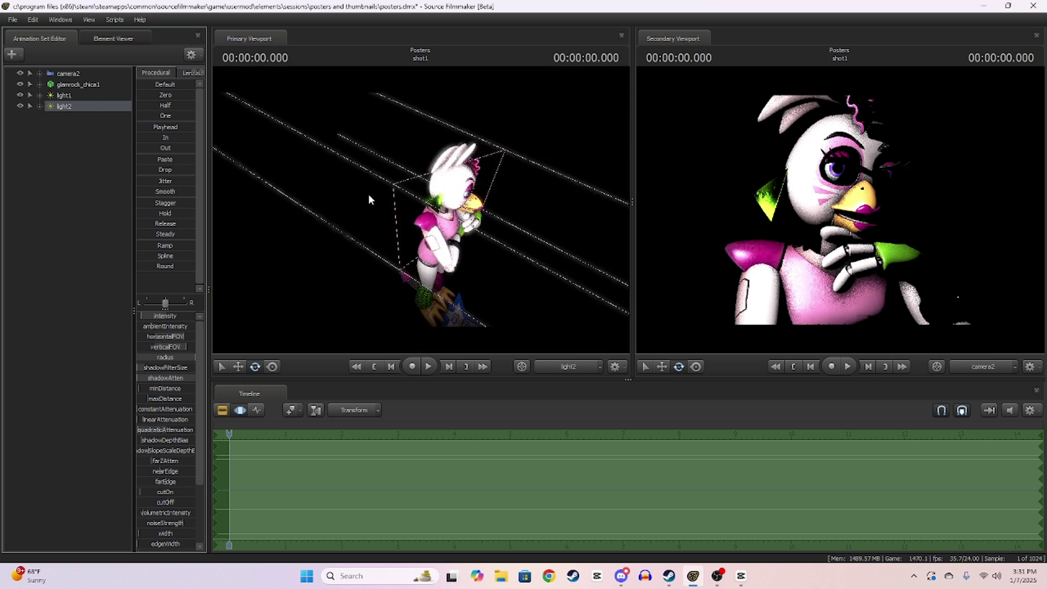
{"action": "left_click_drag", "start_coordinate": [368, 194], "coordinate": [409, 188]}
{"action": "left_click_drag", "start_coordinate": [305, 187], "coordinate": [272, 182]}
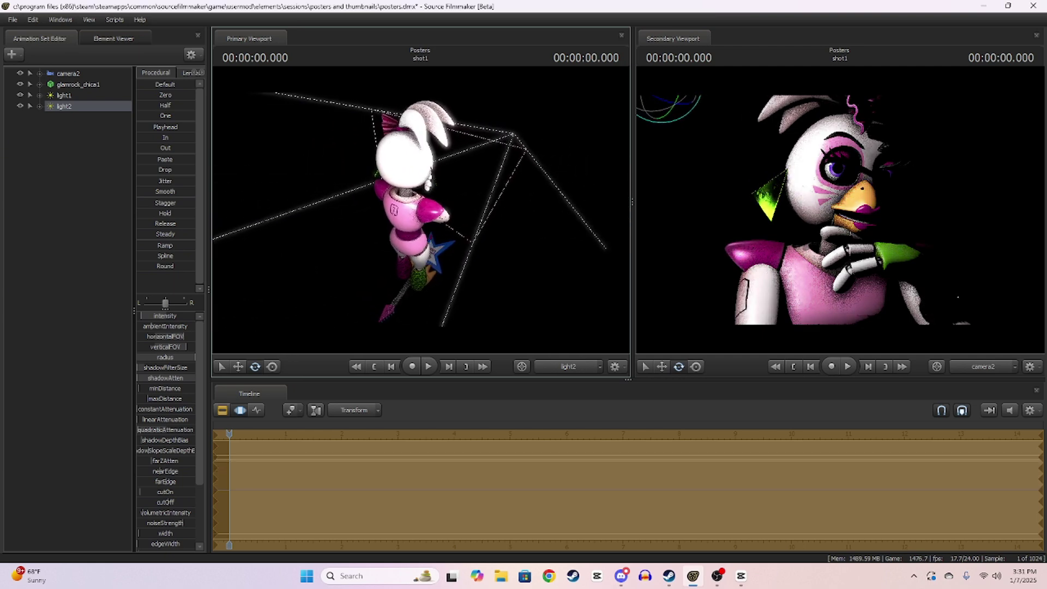
{"action": "left_click", "coordinate": [568, 367]}
{"action": "left_click_drag", "start_coordinate": [140, 315], "coordinate": [142, 315]}
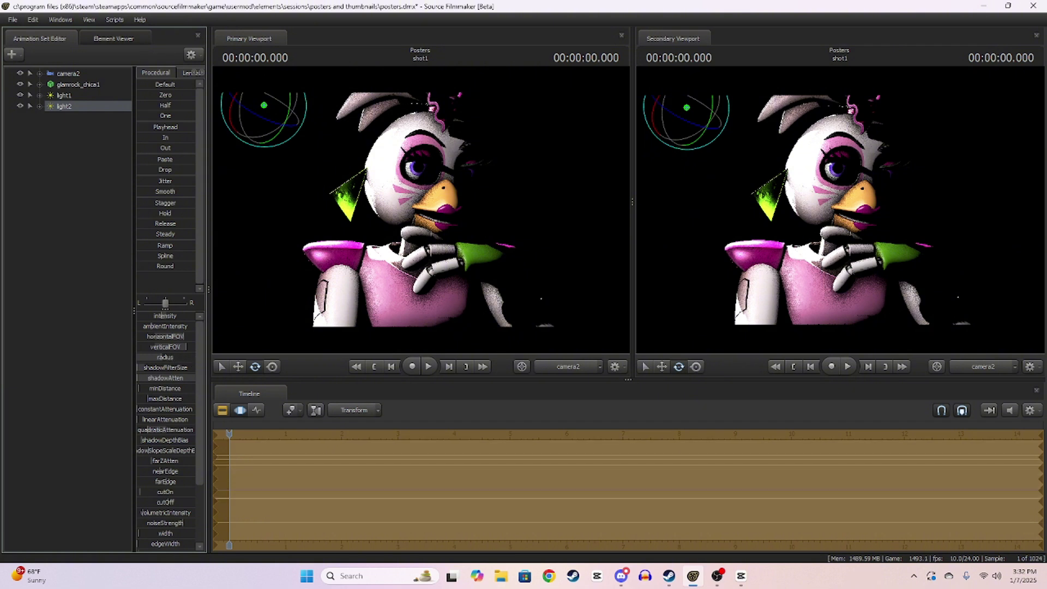
- Duplicate light2 by copying its animation set and pasting it into the scene
{"action": "left_click", "coordinate": [62, 106]}
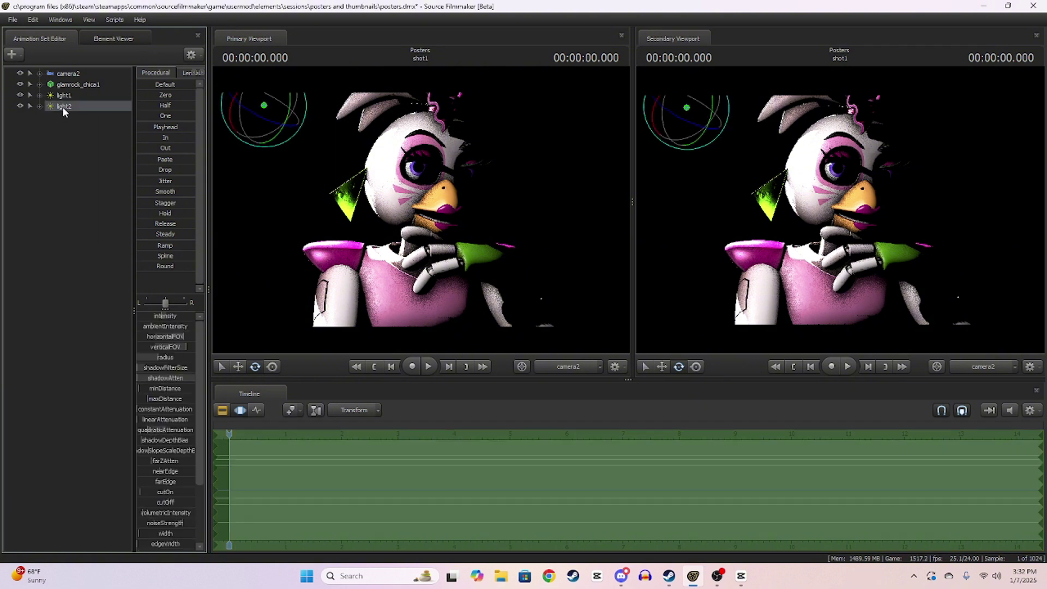
{"action": "right_click", "coordinate": [64, 105]}
{"action": "left_click", "coordinate": [59, 124]}
{"action": "right_click", "coordinate": [64, 129]}
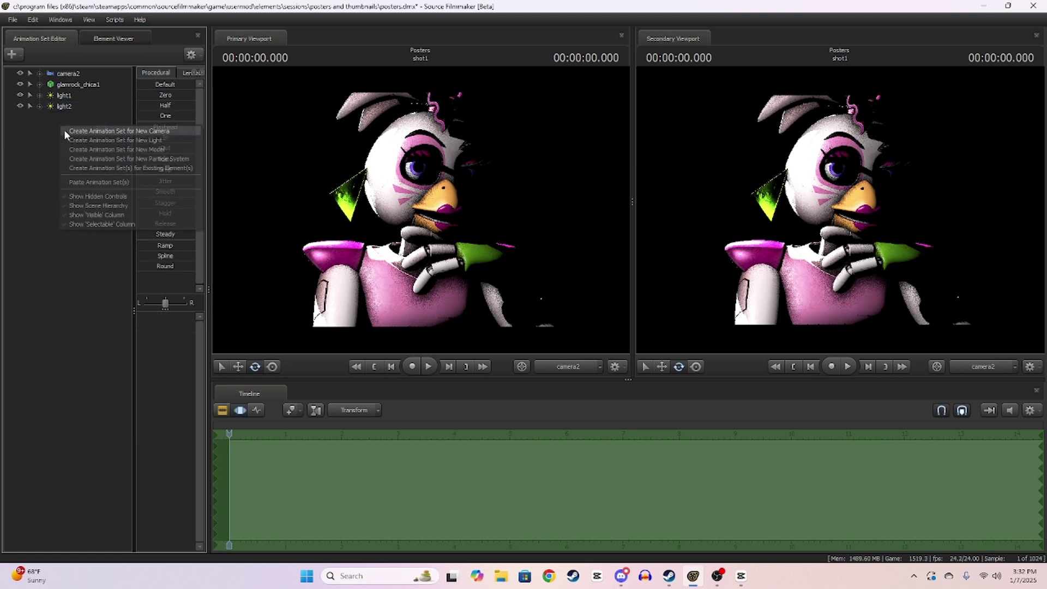
{"action": "left_click", "coordinate": [86, 181]}
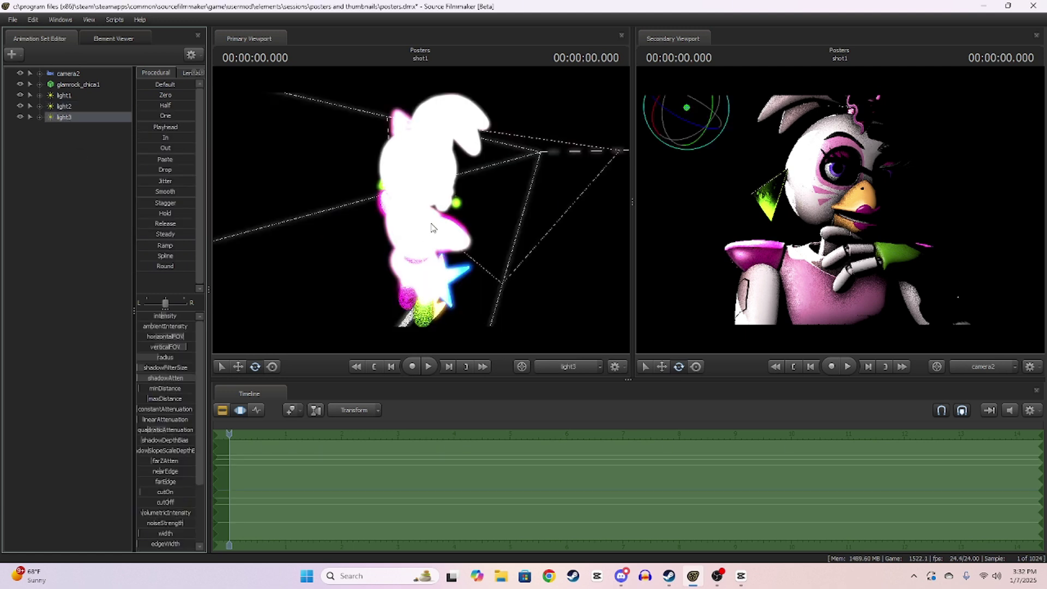
- Steer light3 behind Chica on the opposite side as a rim light, and switch the primary viewport back to camera2
{"action": "left_click_drag", "start_coordinate": [508, 242], "coordinate": [419, 210]}
{"action": "key", "text": "d"}
{"action": "key", "text": "a"}
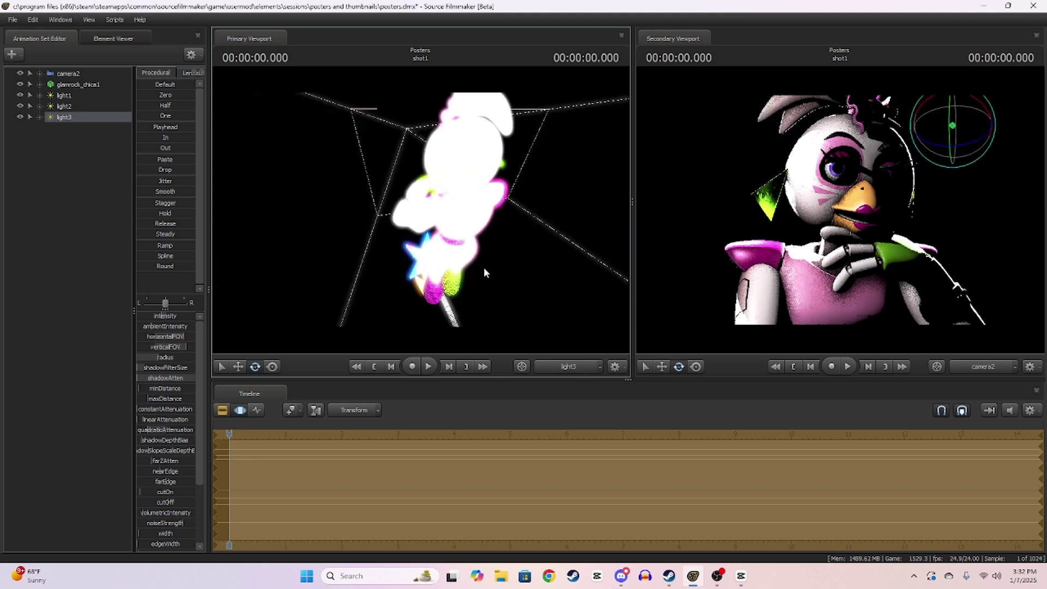
{"action": "left_click", "coordinate": [554, 364]}
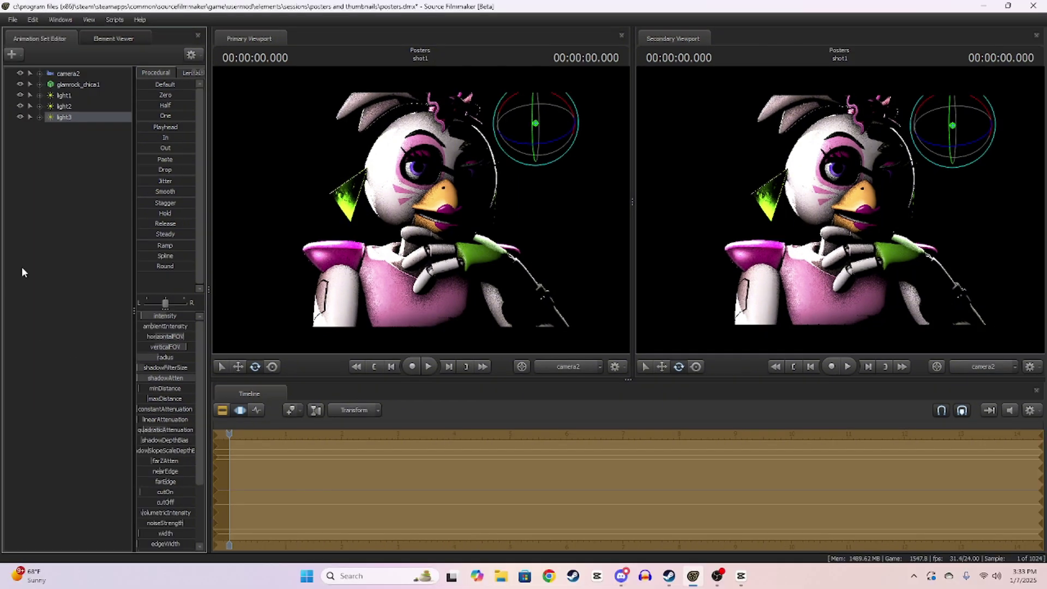
- Paste another copy of the copied light animation set to add a fourth light
{"action": "left_click", "coordinate": [54, 256]}
{"action": "left_click", "coordinate": [54, 117]}
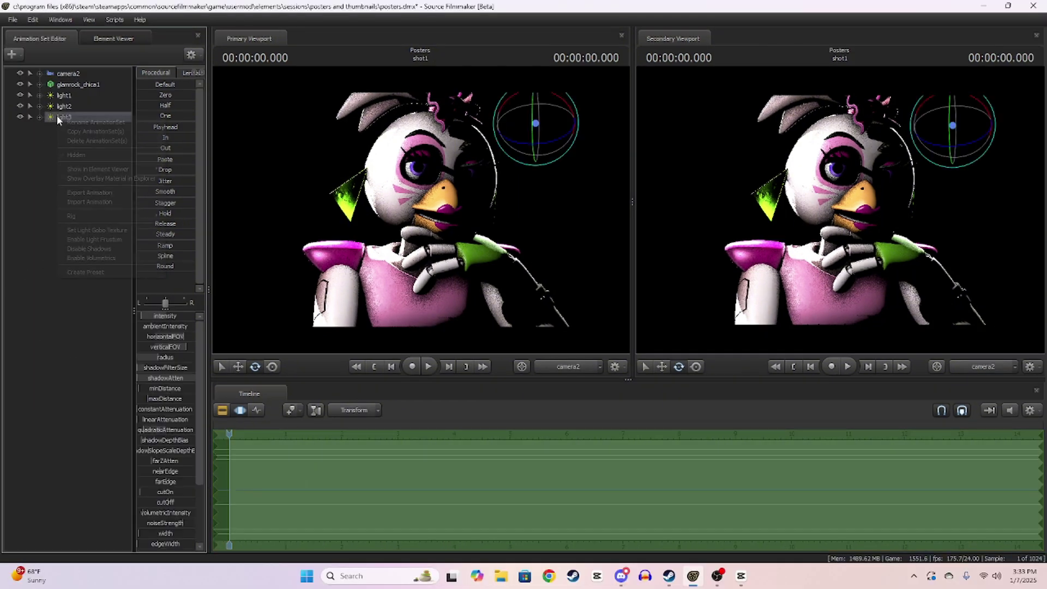
{"action": "left_click", "coordinate": [43, 144]}
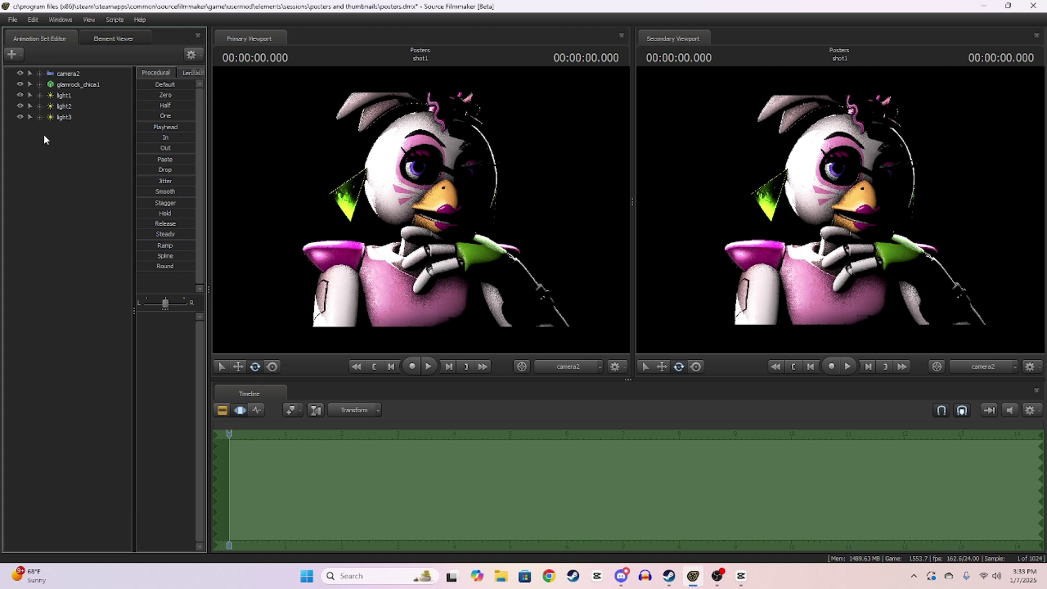
{"action": "right_click", "coordinate": [35, 137]}
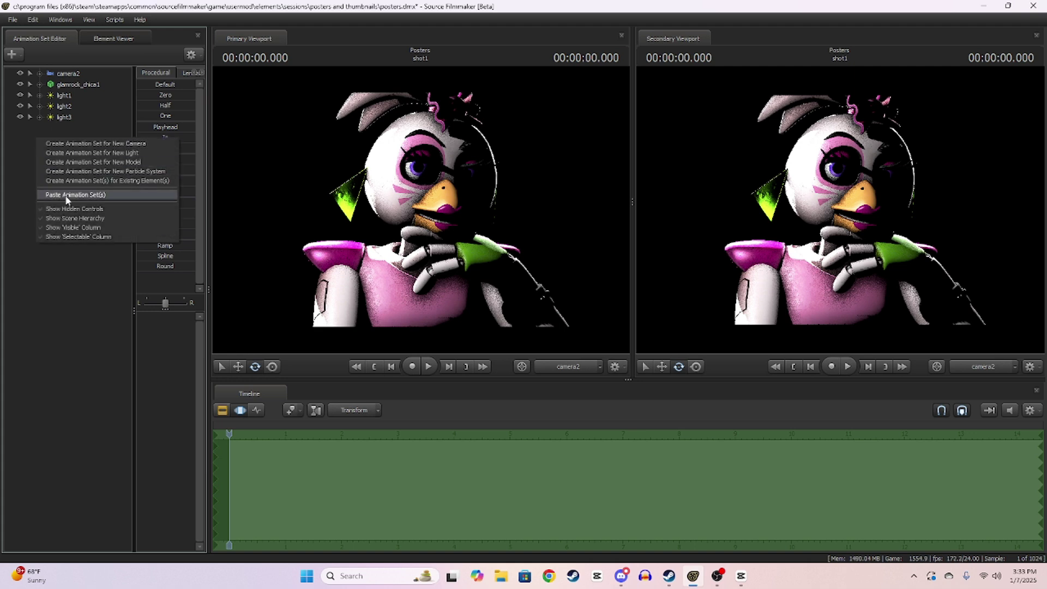
{"action": "left_click", "coordinate": [67, 195]}
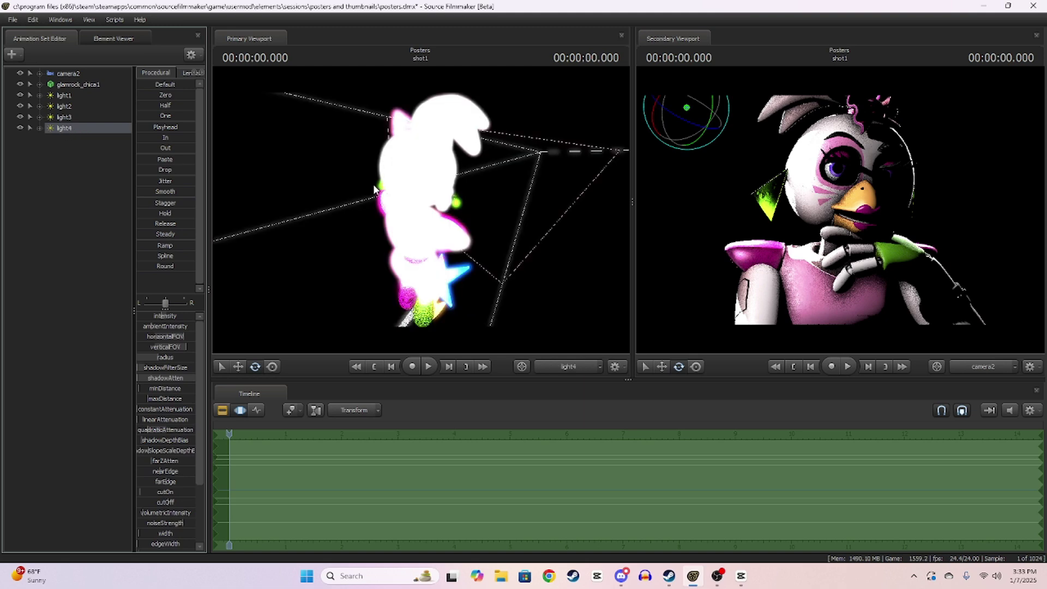
- Aim light4 at Chica's unlit side, return the primary viewport to camera2, and soften the light with its intensity and quadraticAttenuation
{"action": "left_click_drag", "start_coordinate": [473, 194], "coordinate": [513, 295], "text": "alt"}
{"action": "left_click", "coordinate": [564, 366]}
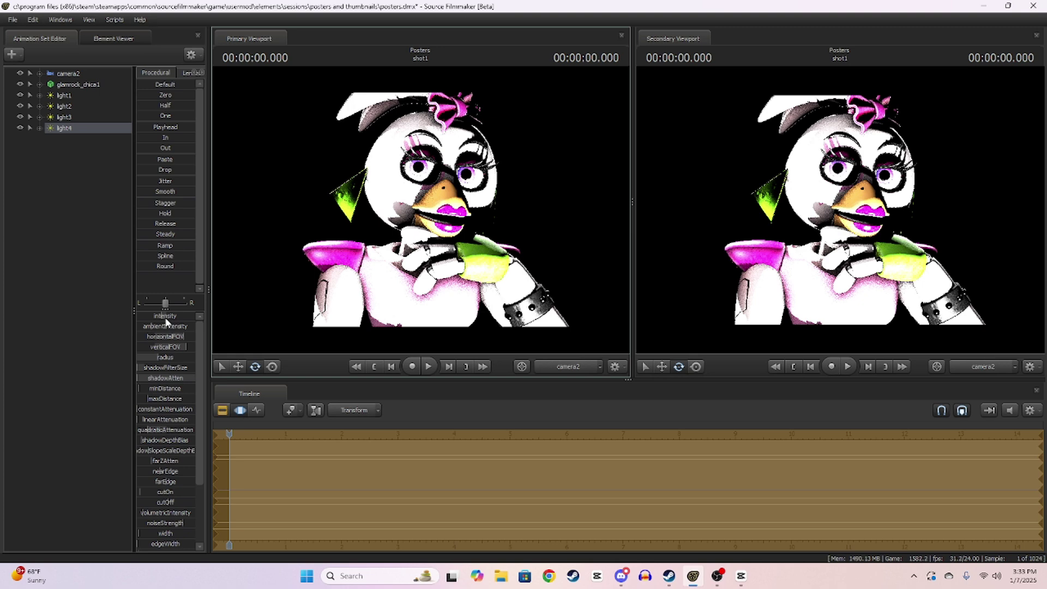
{"action": "left_click_drag", "start_coordinate": [166, 318], "coordinate": [144, 318]}
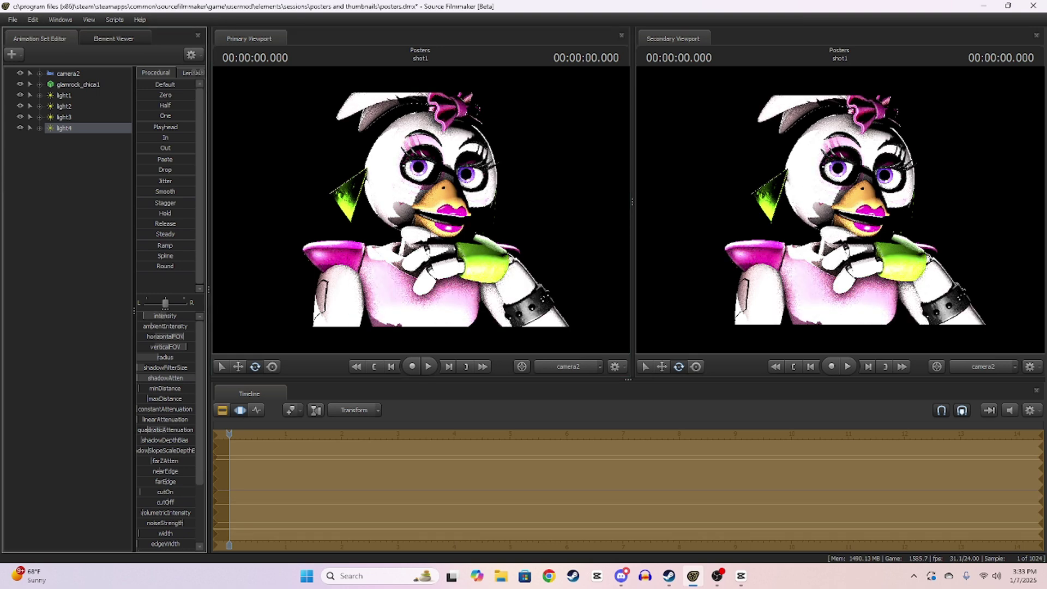
{"action": "left_click_drag", "start_coordinate": [165, 429], "coordinate": [157, 424]}
- Tint light4 red by reducing its color_green and color_blue values, and lower its intensity further
{"action": "scroll", "coordinate": [157, 423], "scroll_direction": "down", "scroll_amount": 3}
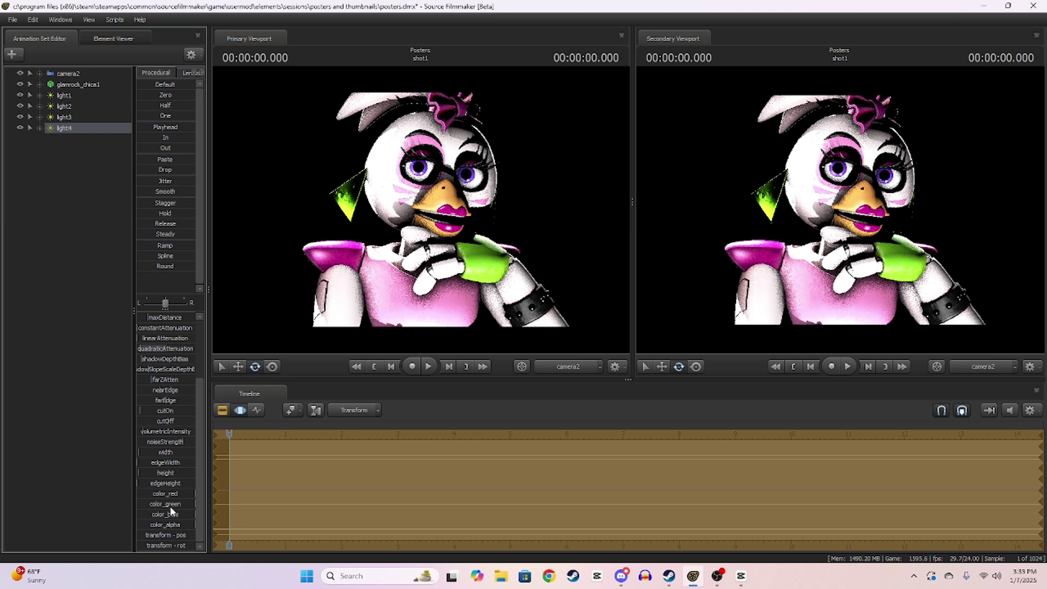
{"action": "mouse_move", "coordinate": [180, 519]}
{"action": "left_mouse_down"}
{"action": "mouse_move", "coordinate": [151, 514]}
{"action": "mouse_move", "coordinate": [187, 505]}
{"action": "mouse_move", "coordinate": [137, 514]}
{"action": "mouse_move", "coordinate": [150, 506]}
{"action": "mouse_move", "coordinate": [140, 506]}
{"action": "left_mouse_up"}
{"action": "scroll", "coordinate": [153, 328], "scroll_direction": "up", "scroll_amount": 3}
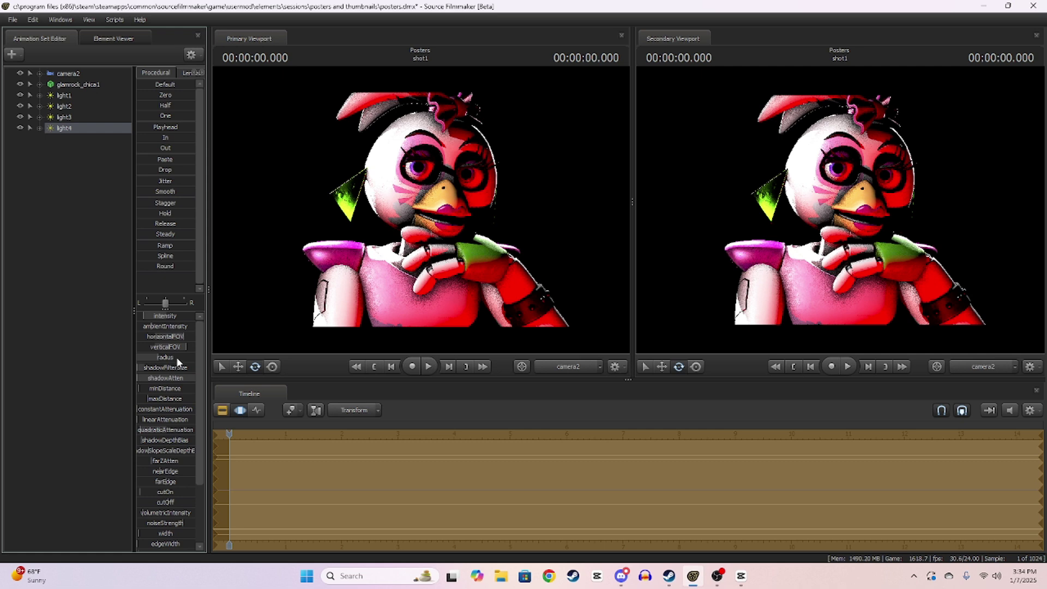
{"action": "left_click_drag", "start_coordinate": [157, 319], "coordinate": [153, 319]}
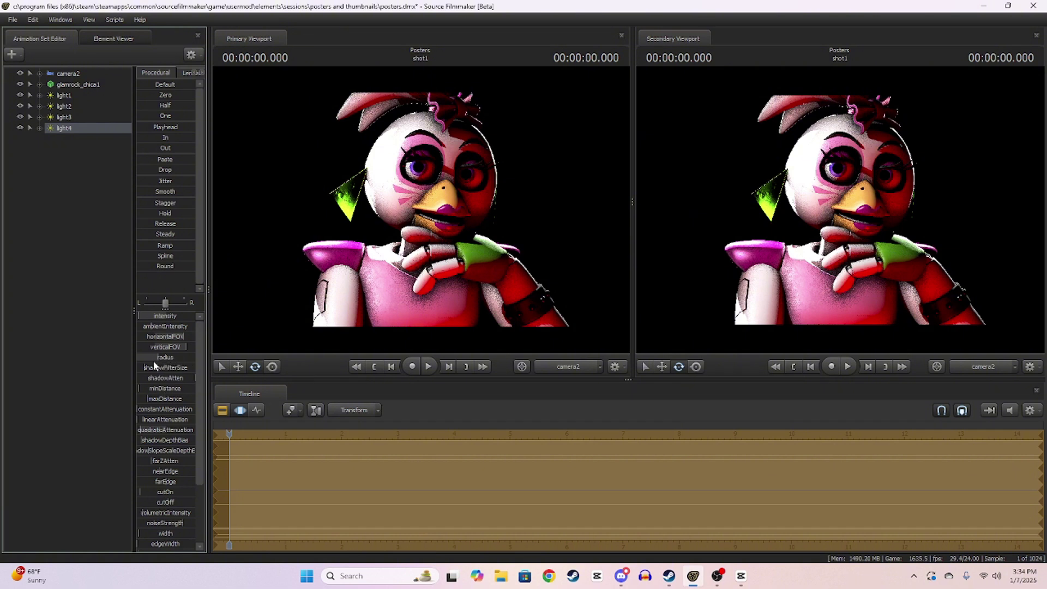
- Duplicate the red light4 by copying and pasting its animation set
{"action": "right_click", "coordinate": [68, 129]}
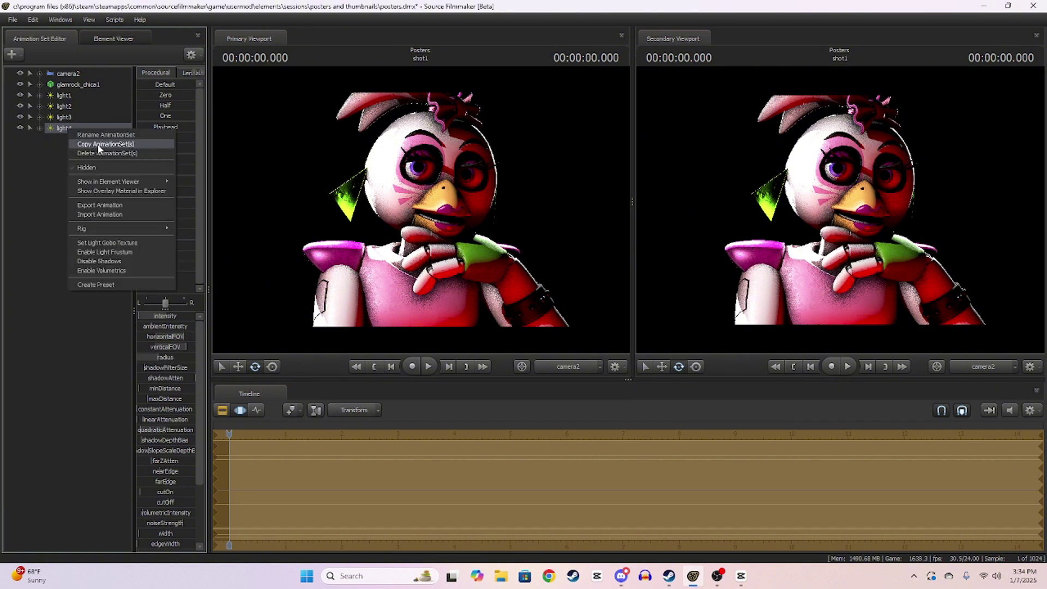
{"action": "left_click", "coordinate": [104, 144]}
{"action": "right_click", "coordinate": [64, 141]}
{"action": "left_click", "coordinate": [83, 202]}
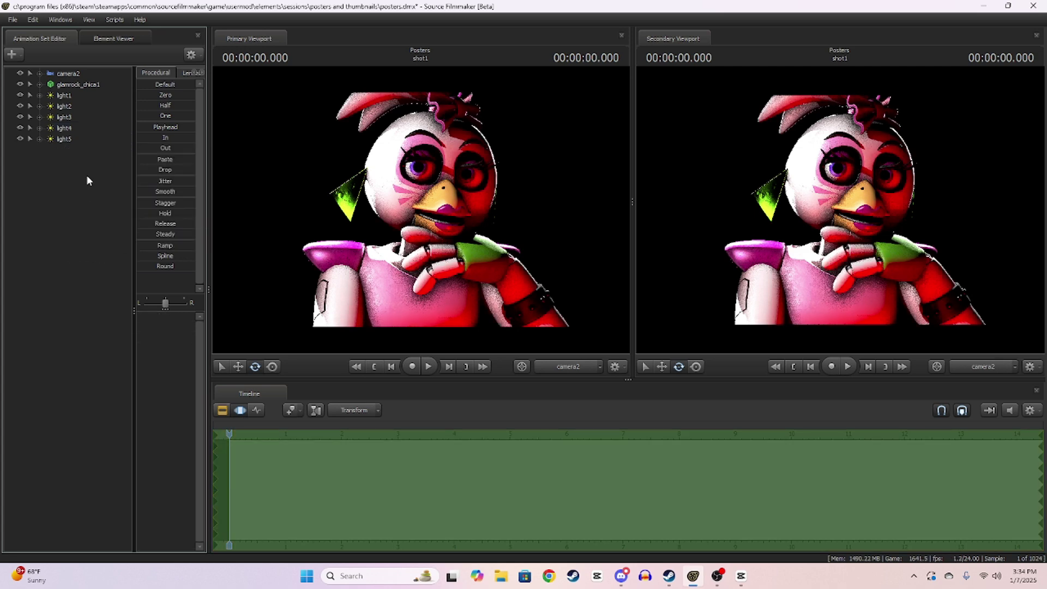
- Look through light5, return the primary viewport to camera2, and adjust light5's shadowFilterSize
{"action": "left_click", "coordinate": [59, 139]}
{"action": "left_click_drag", "start_coordinate": [57, 139], "coordinate": [435, 149]}
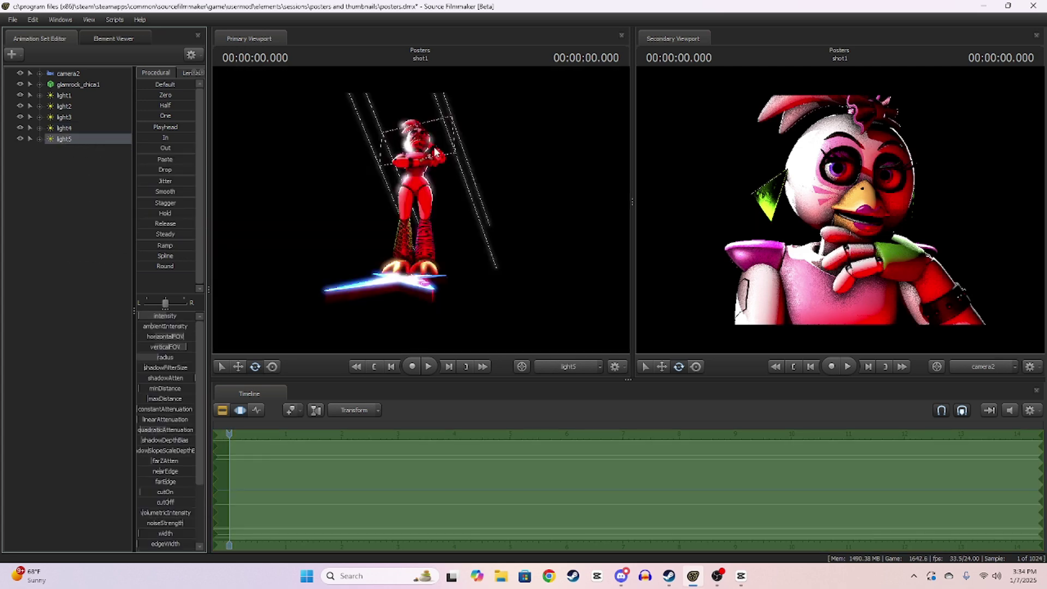
{"action": "left_click", "coordinate": [77, 153]}
{"action": "left_click", "coordinate": [556, 366]}
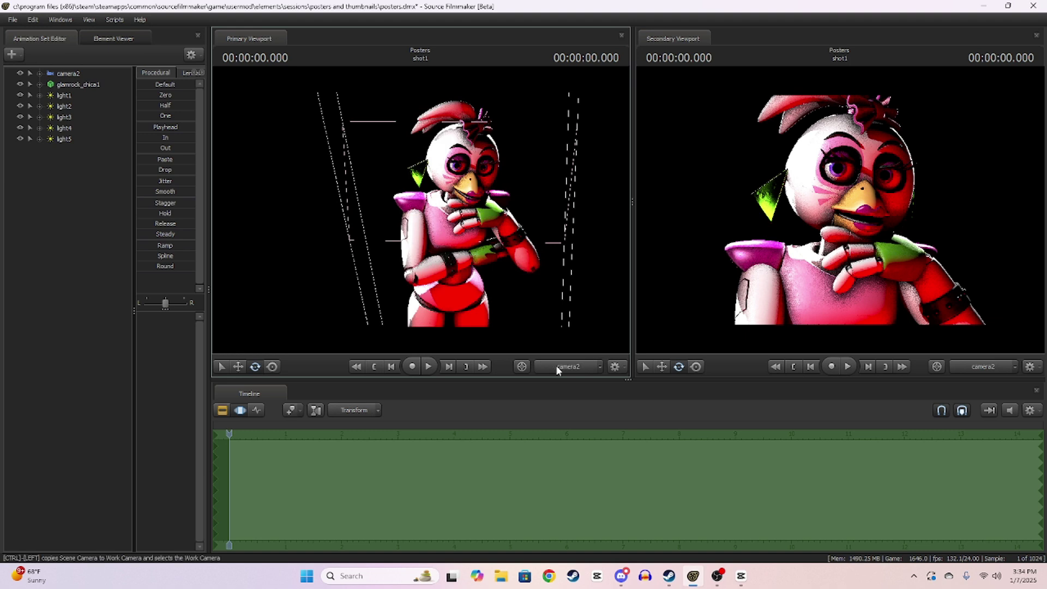
{"action": "left_click", "coordinate": [80, 140]}
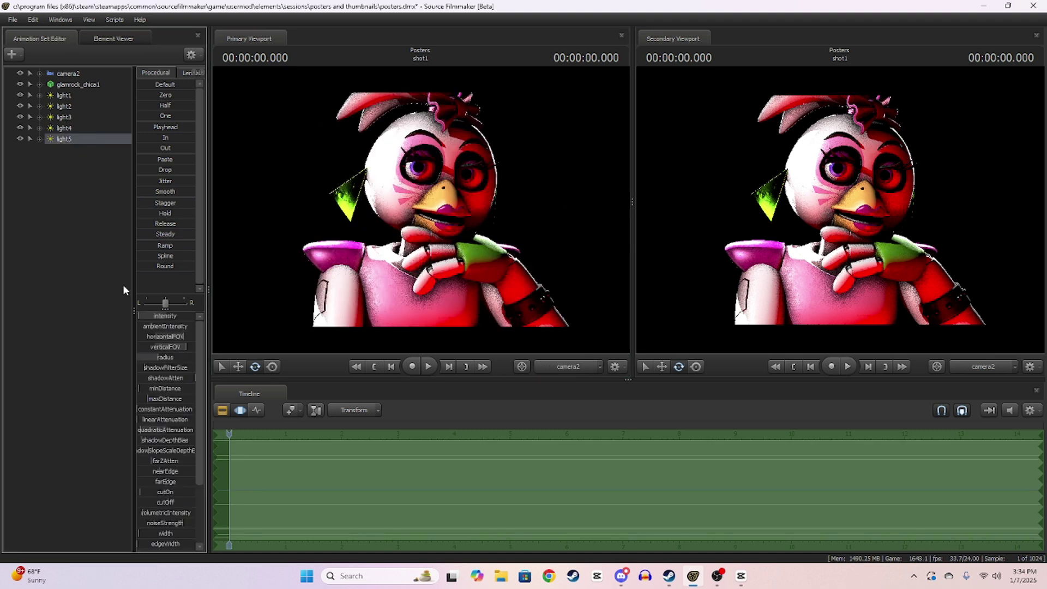
{"action": "left_click", "coordinate": [173, 371]}
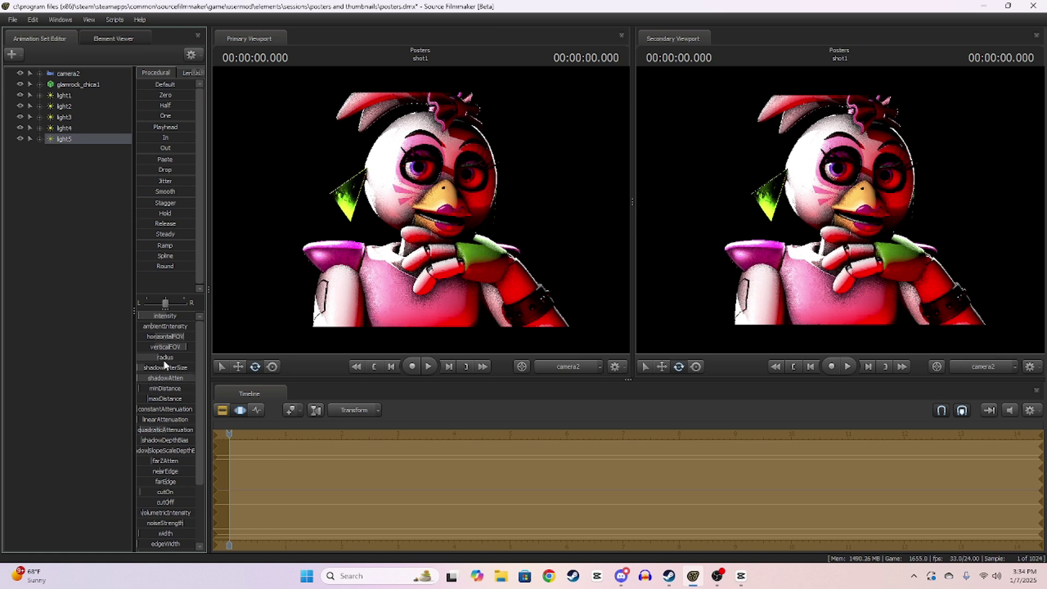
- Paste another copy of the red light and steer light6 past Chica's side through its own view
{"action": "right_click", "coordinate": [52, 164]}
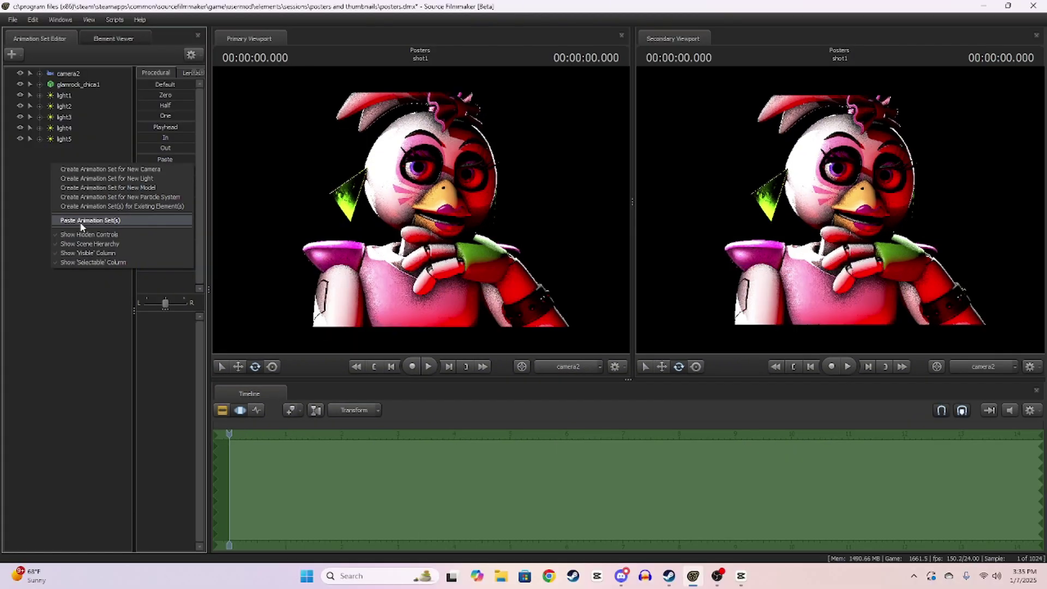
{"action": "left_click", "coordinate": [86, 221]}
{"action": "left_click_drag", "start_coordinate": [62, 147], "coordinate": [339, 134]}
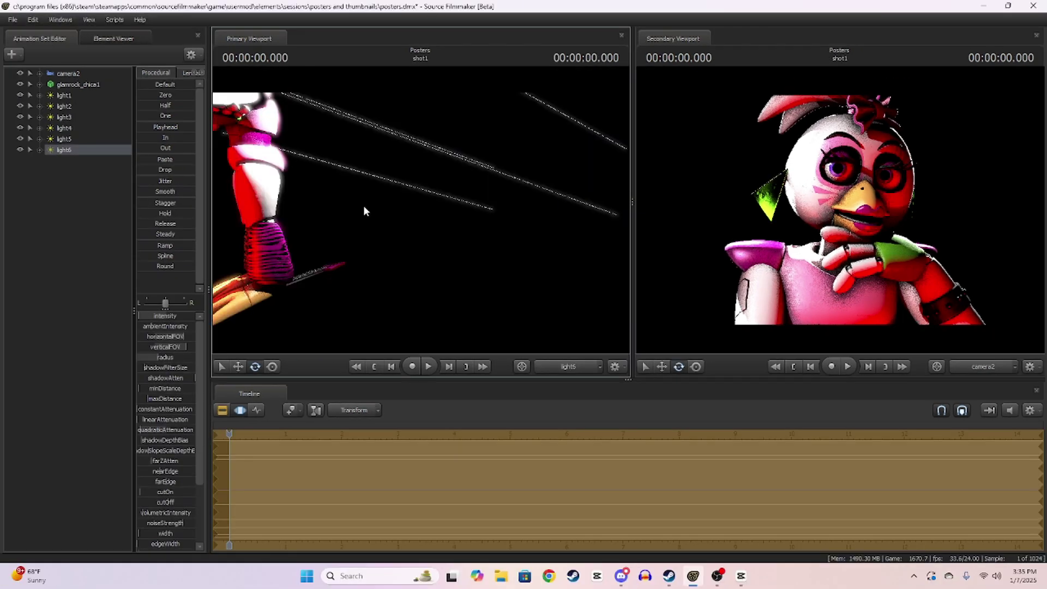
- Enable volumetrics on light6 and return the primary viewport to camera2
{"action": "right_click", "coordinate": [60, 149]}
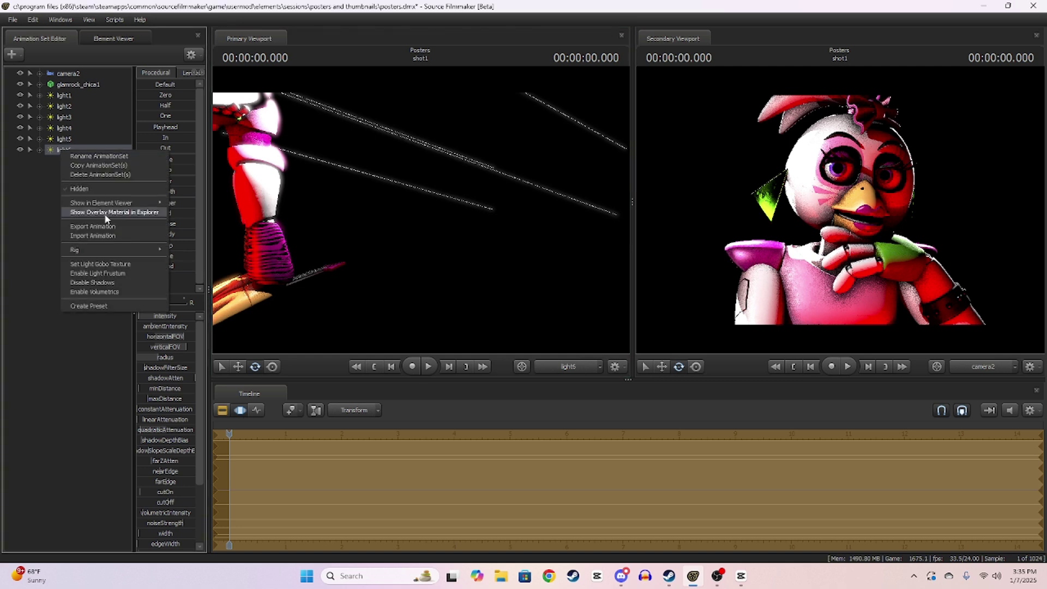
{"action": "left_click", "coordinate": [46, 186]}
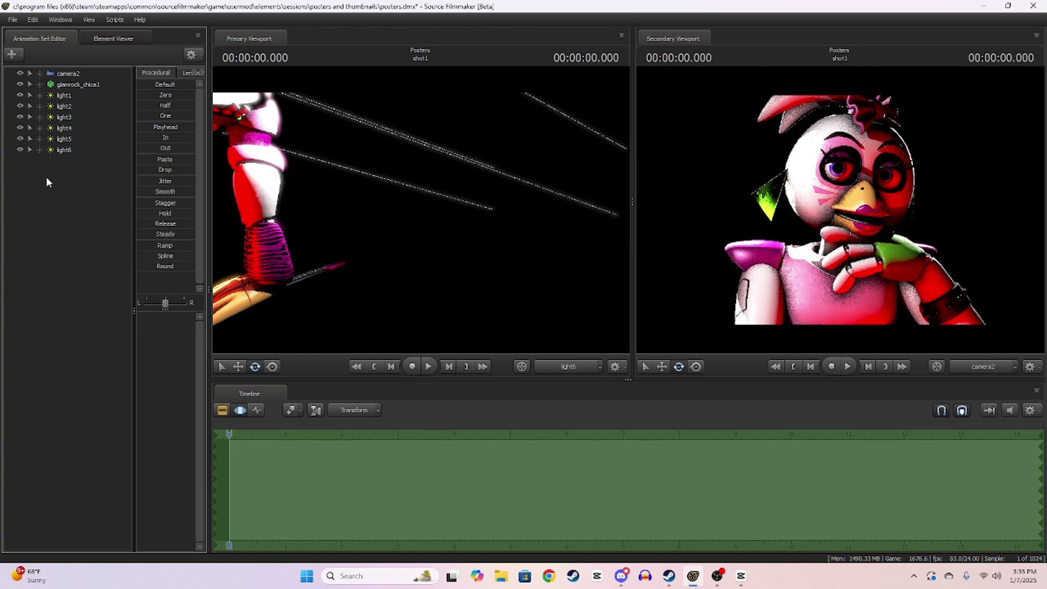
{"action": "right_click", "coordinate": [58, 151]}
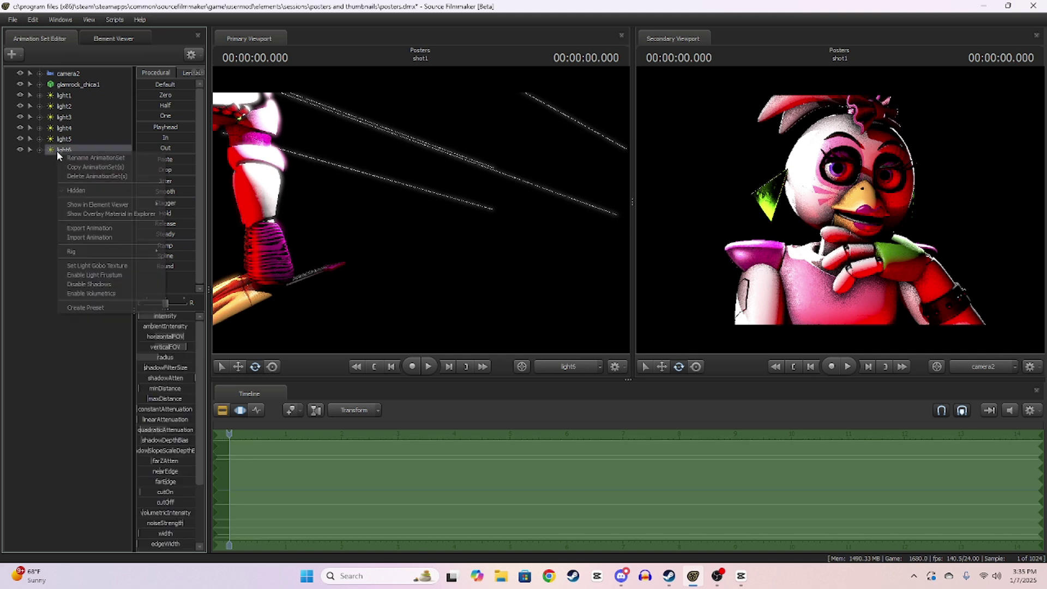
{"action": "left_click", "coordinate": [90, 293]}
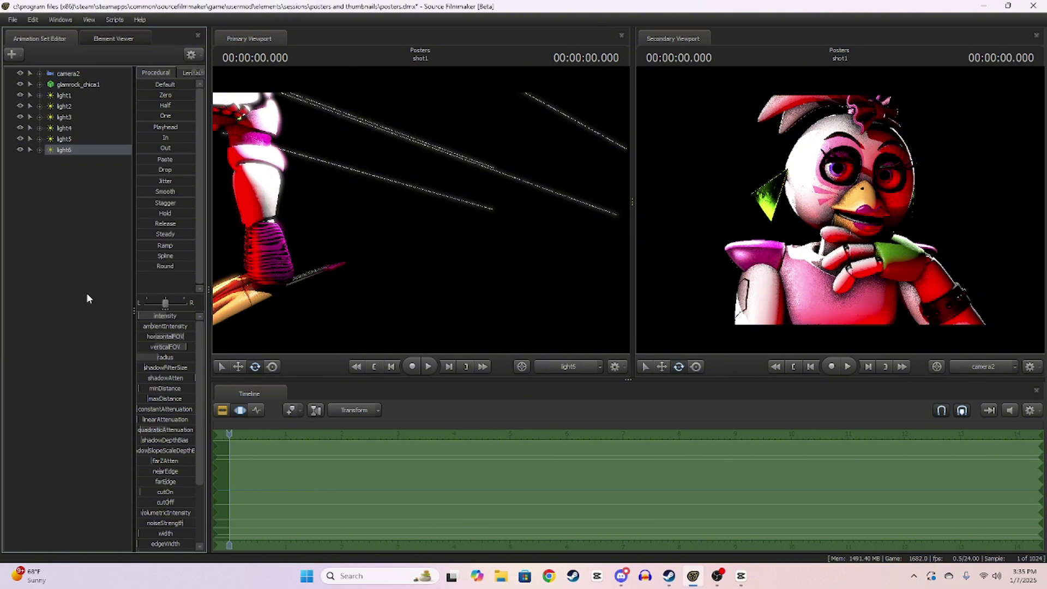
{"action": "left_click", "coordinate": [574, 367]}
{"action": "left_click", "coordinate": [761, 338]}
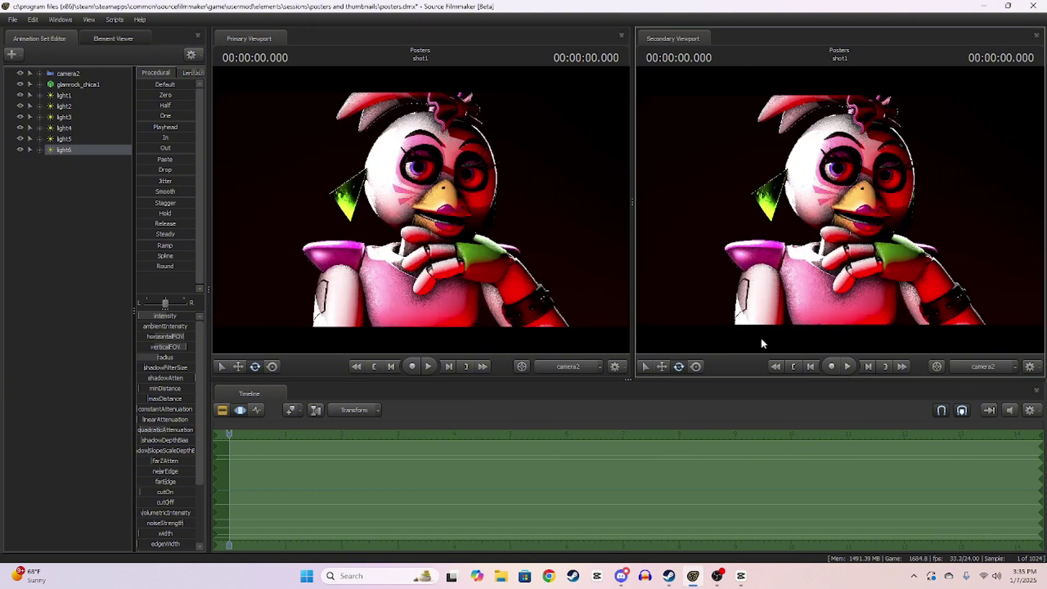
- Raise light6's intensity to strengthen the red volumetric glow behind Chica
{"action": "left_click_drag", "start_coordinate": [147, 317], "coordinate": [168, 316]}
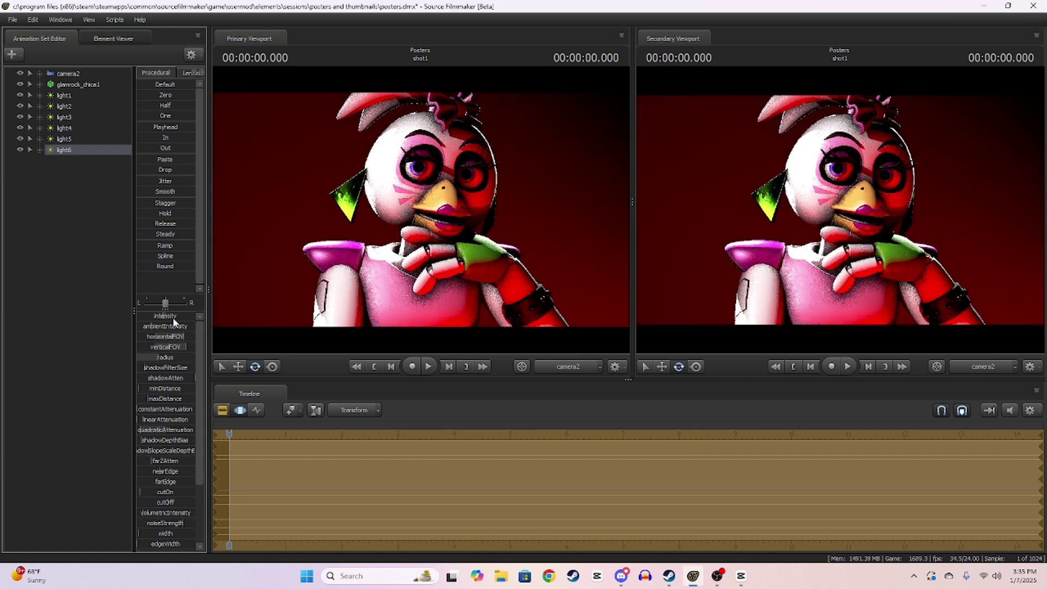
{"action": "scroll", "coordinate": [176, 469], "scroll_direction": "down", "scroll_amount": 3}
{"action": "scroll", "coordinate": [177, 444], "scroll_direction": "up", "scroll_amount": 2}
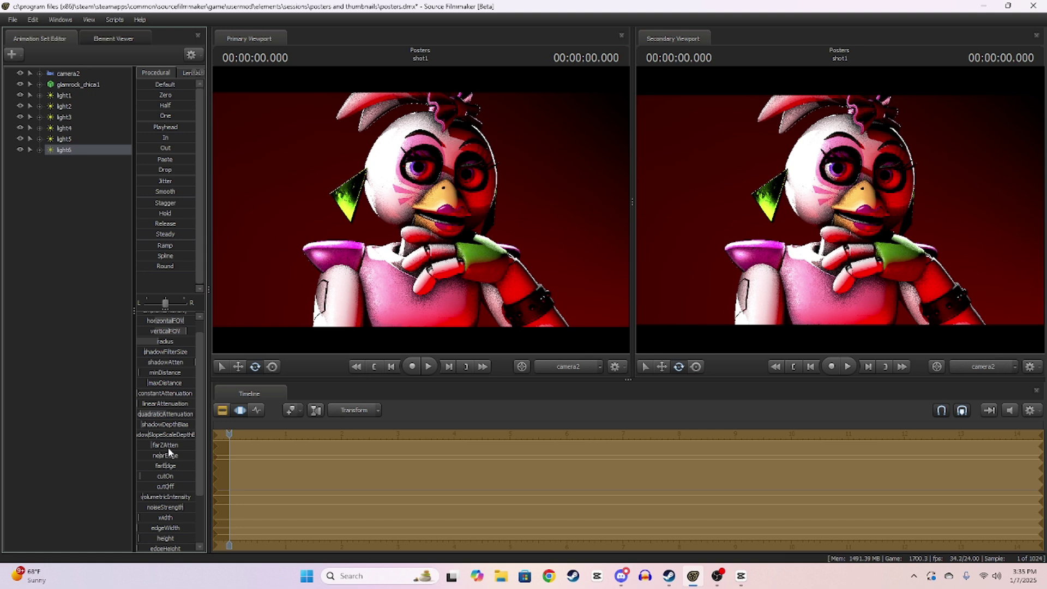
- Lower light6's farZAtten and color_green, and fine-tune its shadowFilterSize to refine the red volumetric glow
{"action": "left_click_drag", "start_coordinate": [175, 445], "coordinate": [142, 445]}
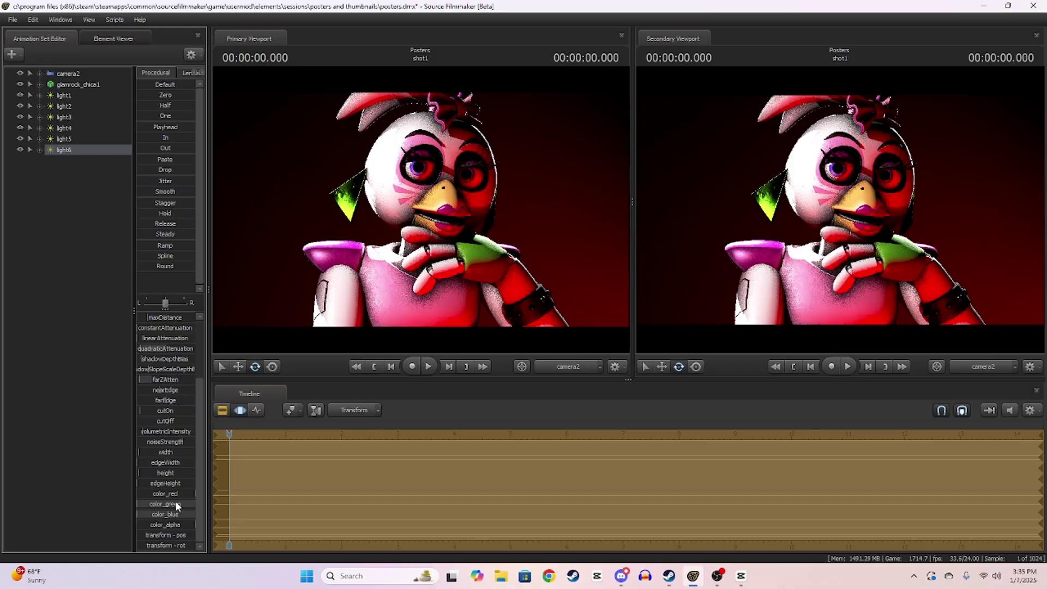
{"action": "mouse_move", "coordinate": [145, 503]}
{"action": "left_mouse_down"}
{"action": "mouse_move", "coordinate": [157, 503]}
{"action": "mouse_move", "coordinate": [136, 503]}
{"action": "left_mouse_up"}
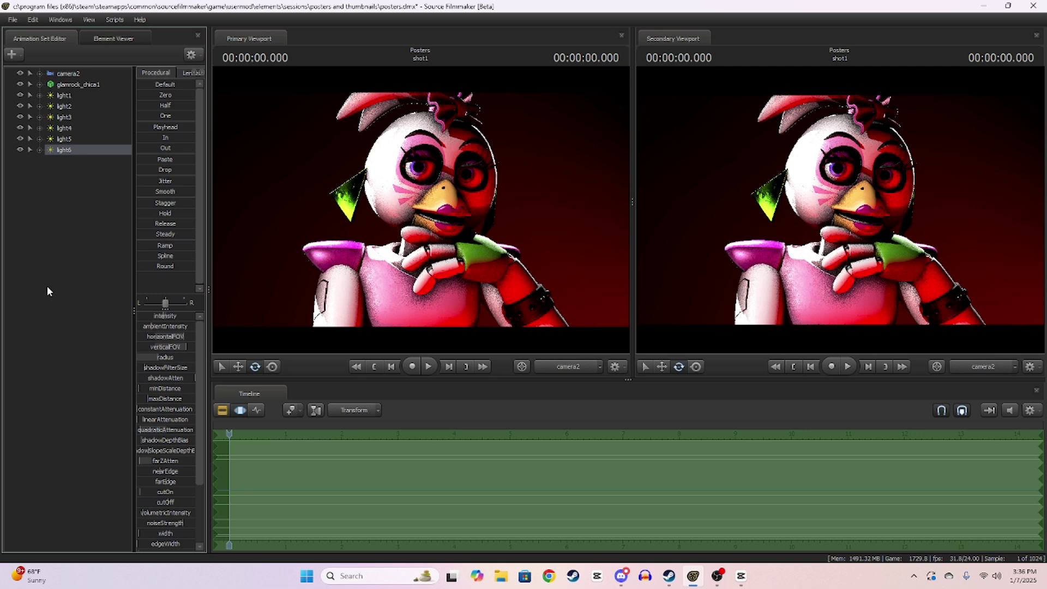
{"action": "left_click_drag", "start_coordinate": [167, 371], "coordinate": [195, 374]}
{"action": "left_click_drag", "start_coordinate": [155, 367], "coordinate": [161, 368]}
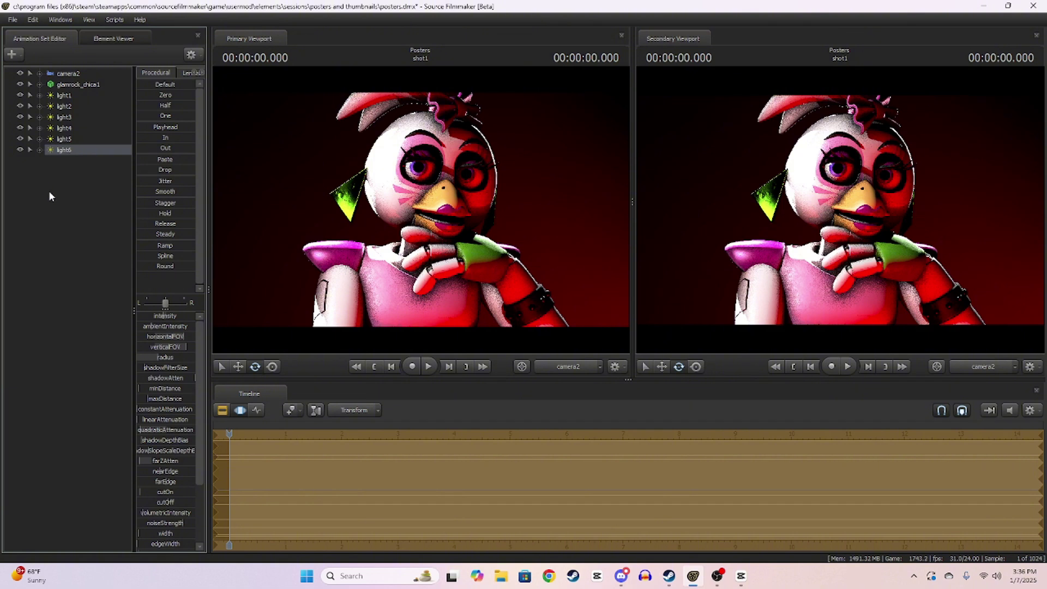
- Raise light2's color_blue to its maximum to turn the rim light white
{"action": "left_click", "coordinate": [71, 106]}
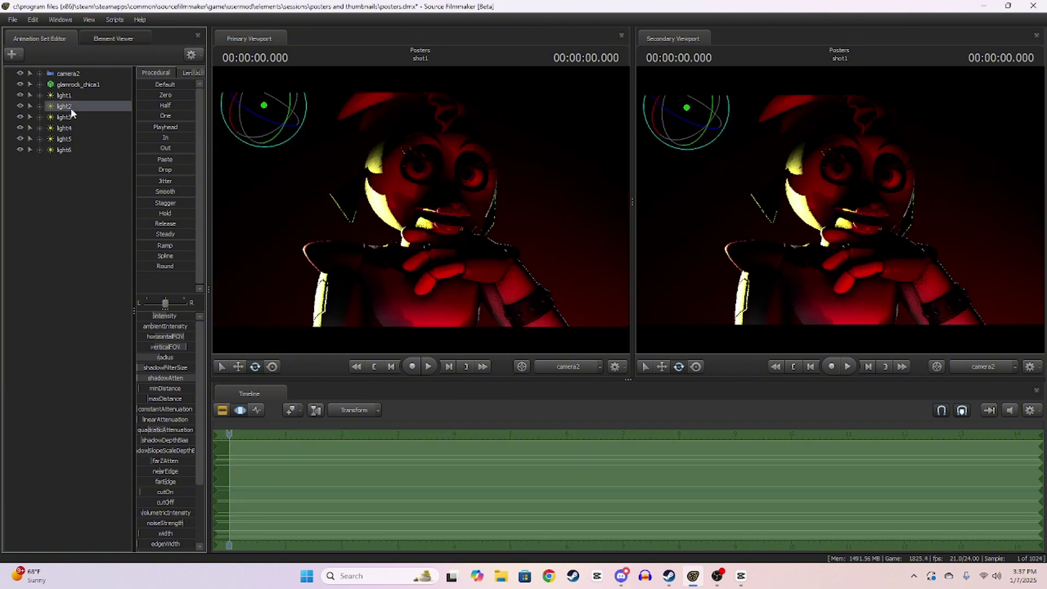
{"action": "left_click", "coordinate": [566, 367]}
{"action": "left_click", "coordinate": [566, 367]}
{"action": "left_click", "coordinate": [672, 367]}
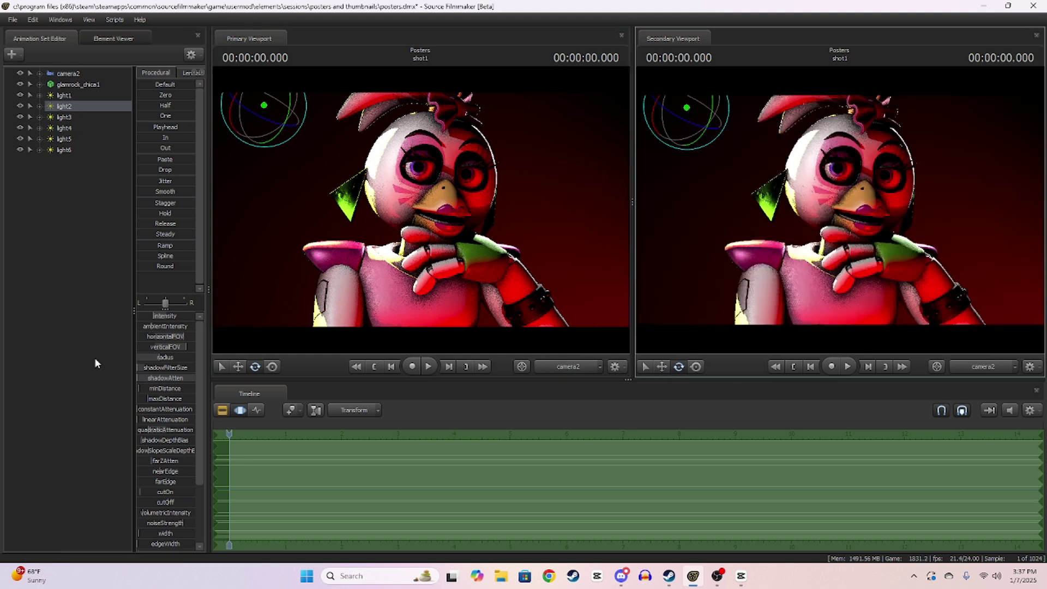
{"action": "scroll", "coordinate": [170, 500], "scroll_direction": "down", "scroll_amount": 3}
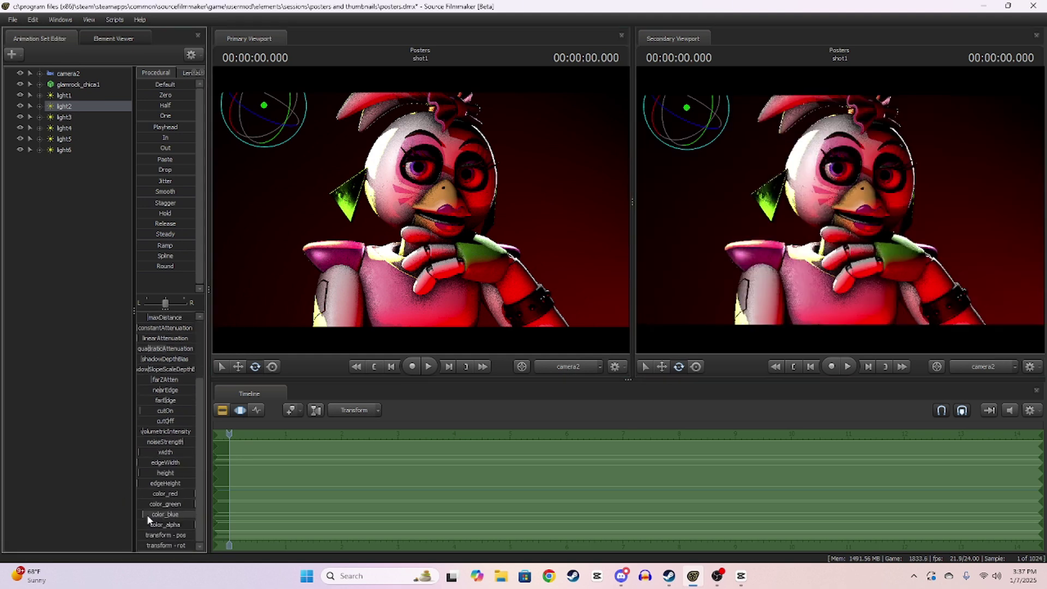
{"action": "left_click_drag", "start_coordinate": [151, 518], "coordinate": [195, 518]}
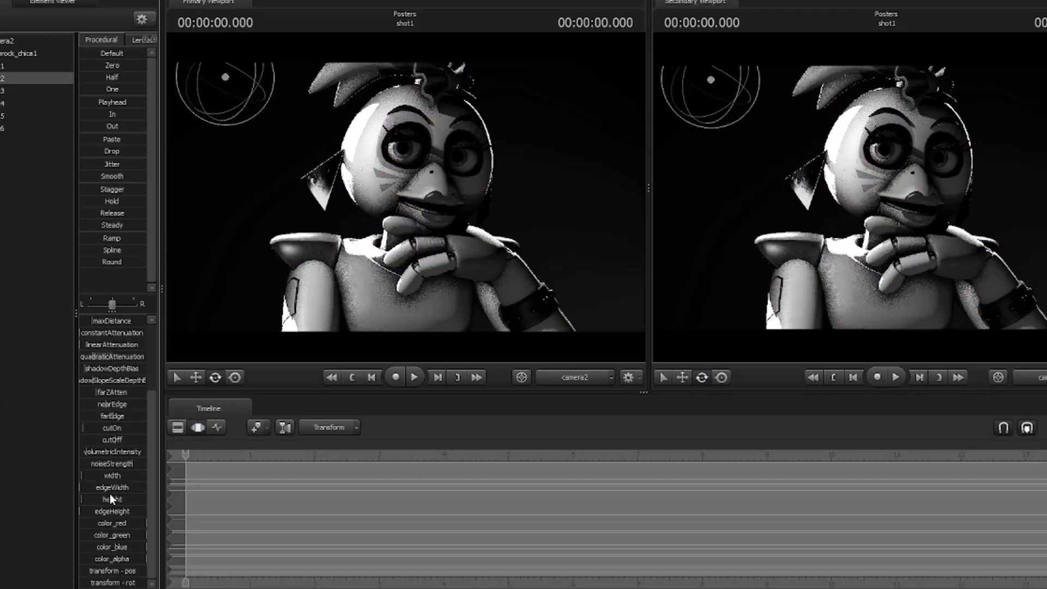
{"action": "left_click", "coordinate": [59, 321]}
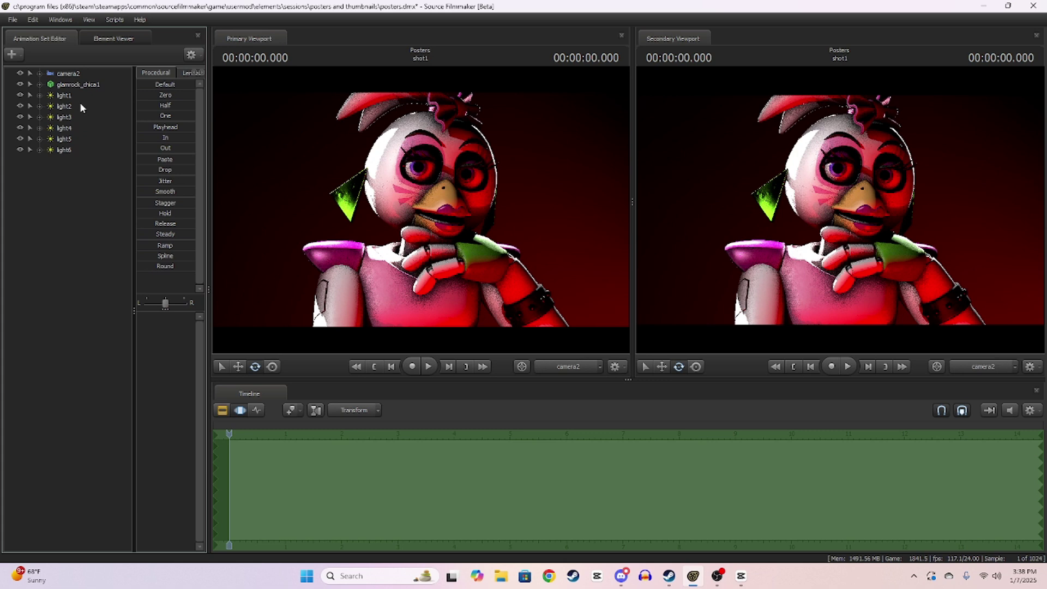
- Preview the refined render, and lower light2's color_blue again to give its light a yellow tint
{"action": "left_click", "coordinate": [81, 106]}
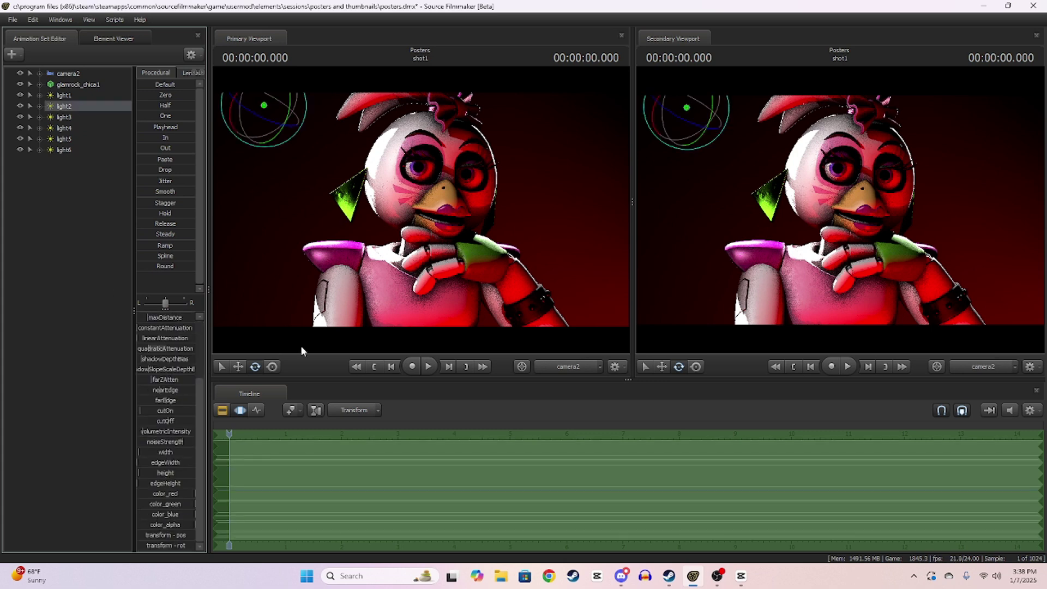
{"action": "left_click", "coordinate": [222, 410]}
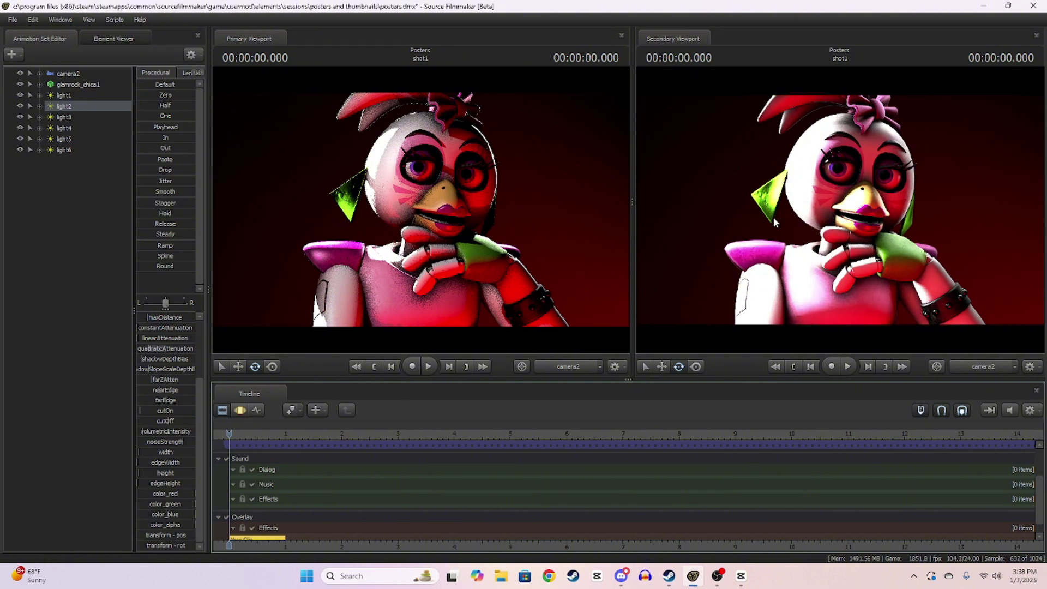
{"action": "key", "text": "F3"}
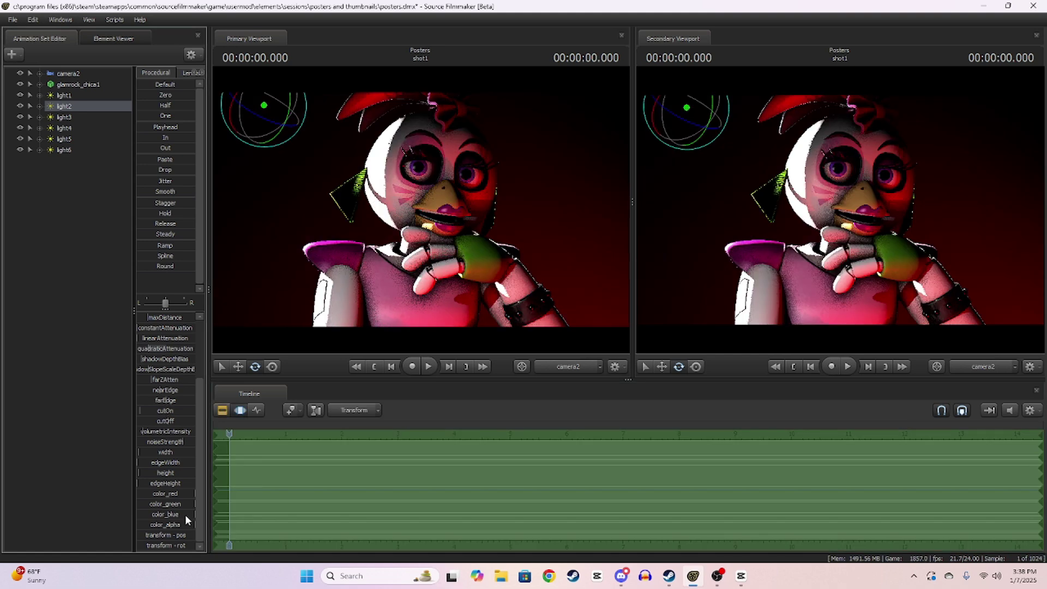
{"action": "left_click_drag", "start_coordinate": [186, 515], "coordinate": [137, 515]}
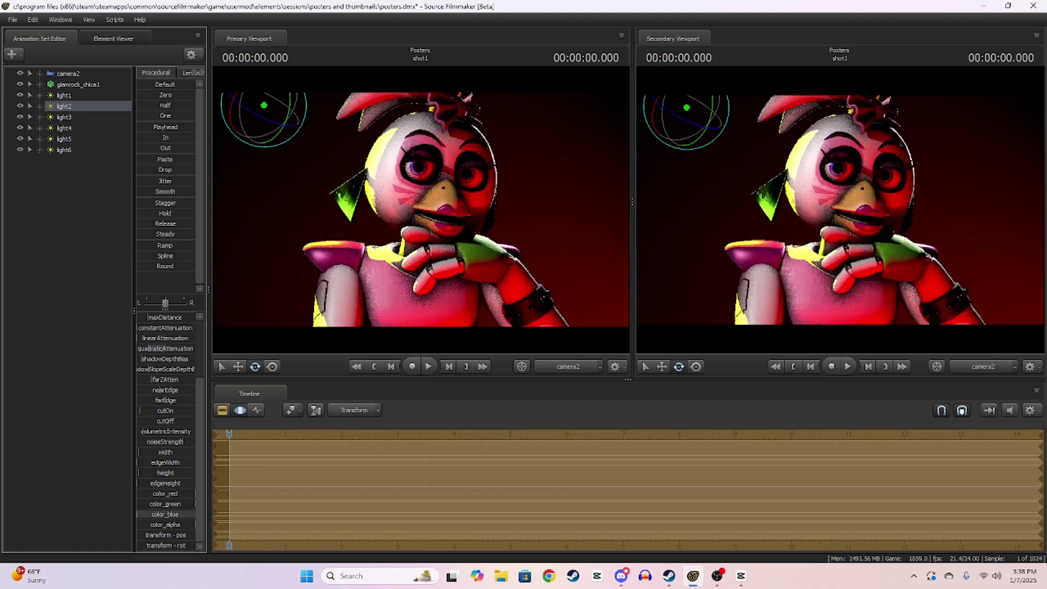
{"action": "left_click", "coordinate": [79, 424]}
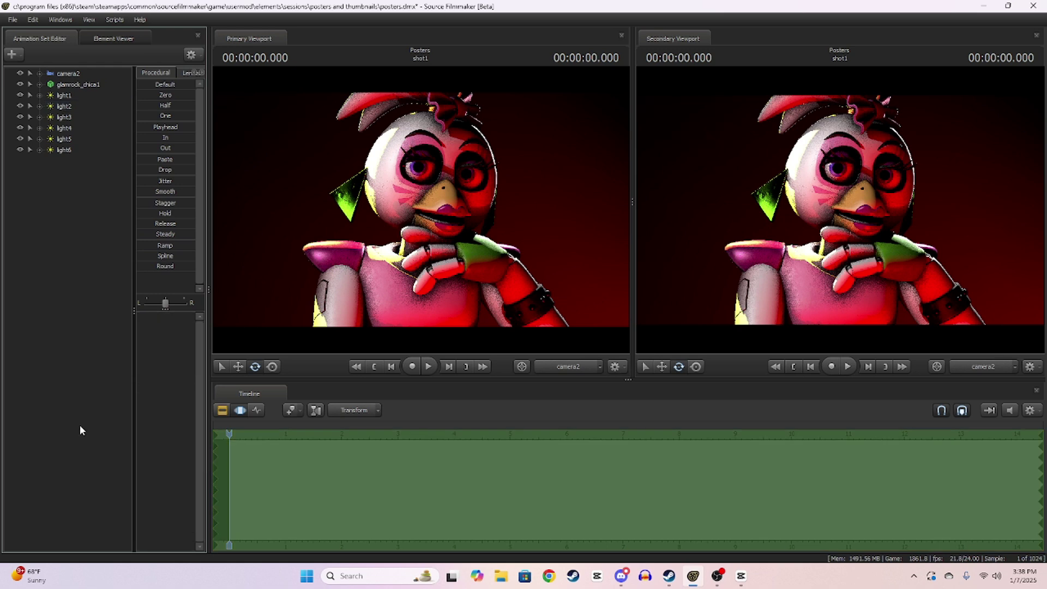
- Preview the yellow-tinted lighting in the Clip Editor and return to the Motion Editor
{"action": "left_click", "coordinate": [219, 411]}
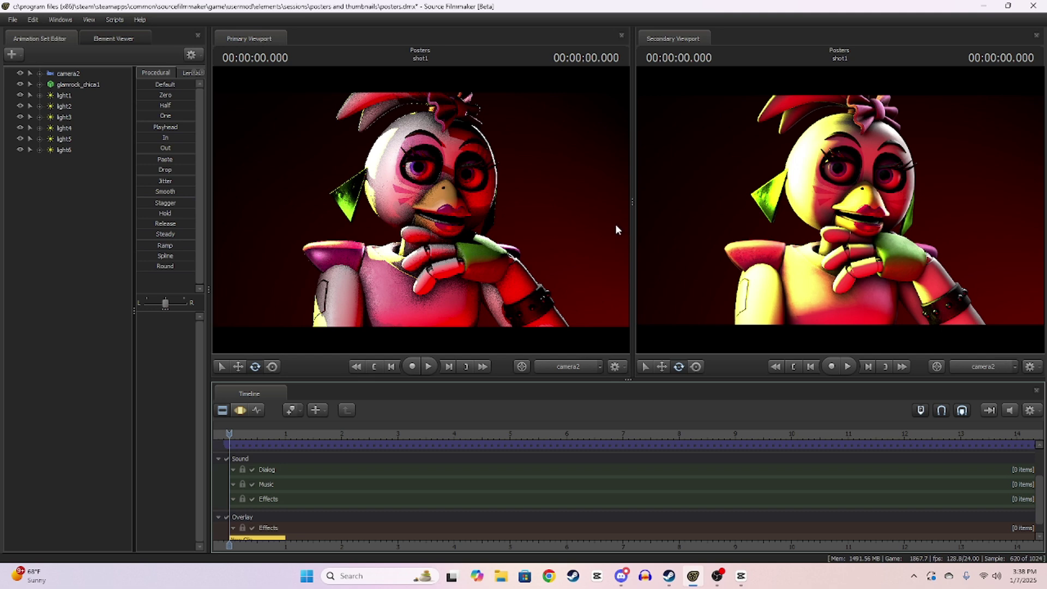
{"action": "left_click", "coordinate": [240, 410]}
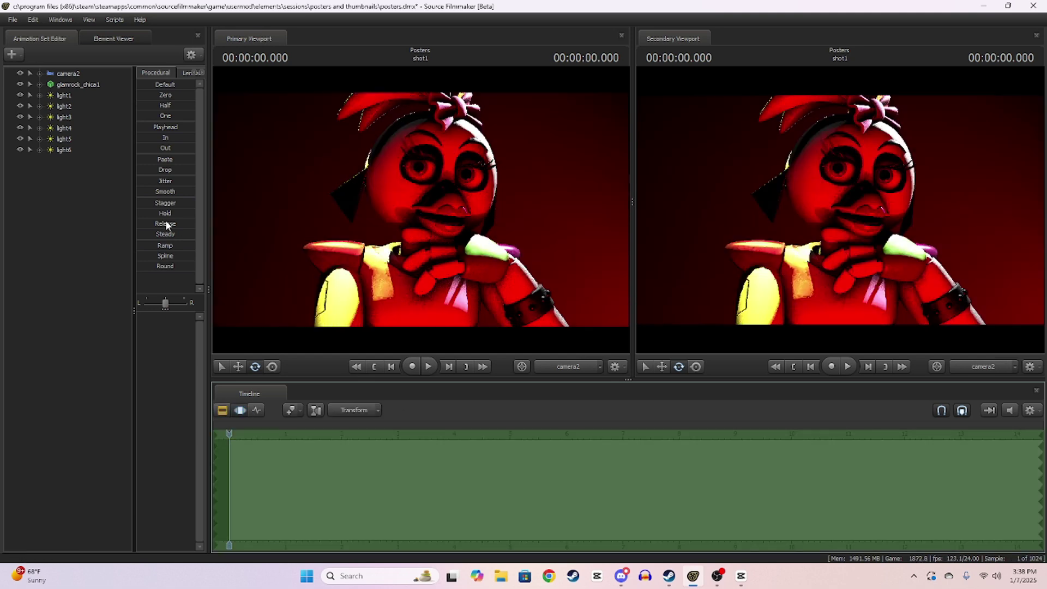
{"action": "left_click", "coordinate": [556, 365]}
{"action": "left_click", "coordinate": [555, 364]}
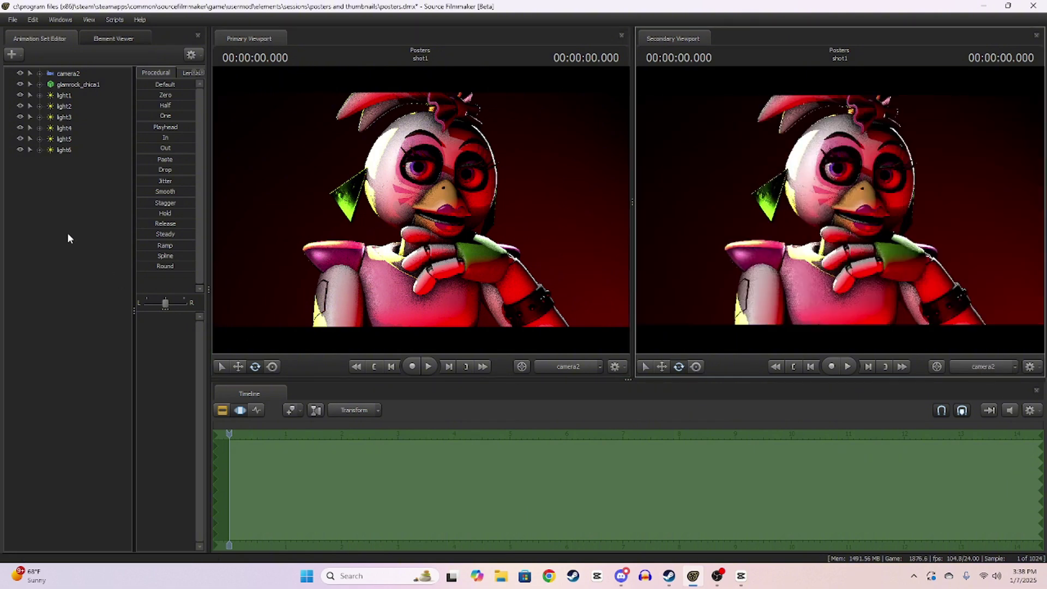
- Create an animation set for a new light and look through it in the primary viewport
{"action": "right_click", "coordinate": [46, 165]}
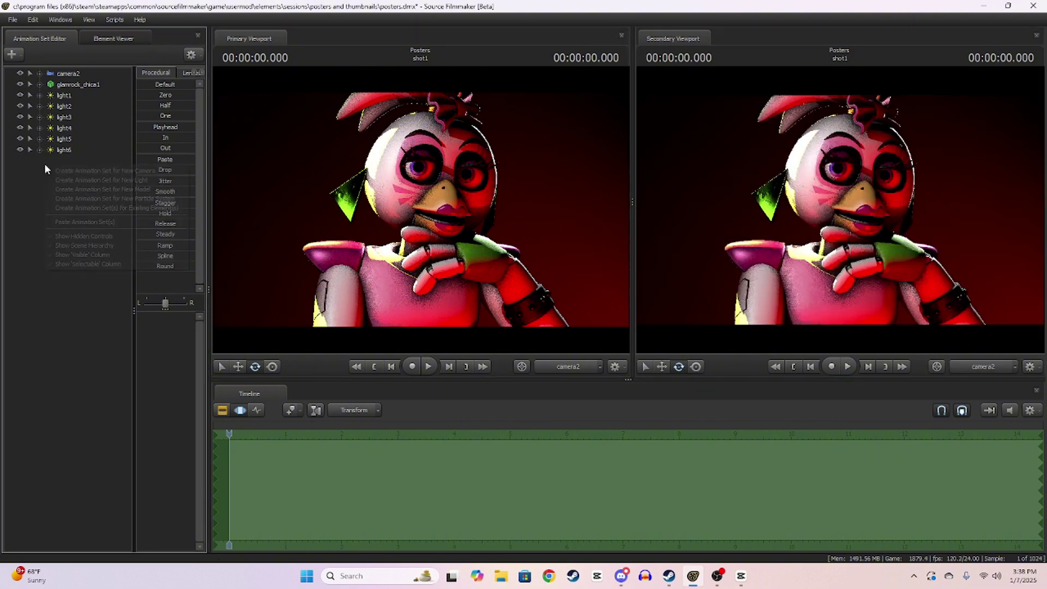
{"action": "left_click", "coordinate": [71, 179]}
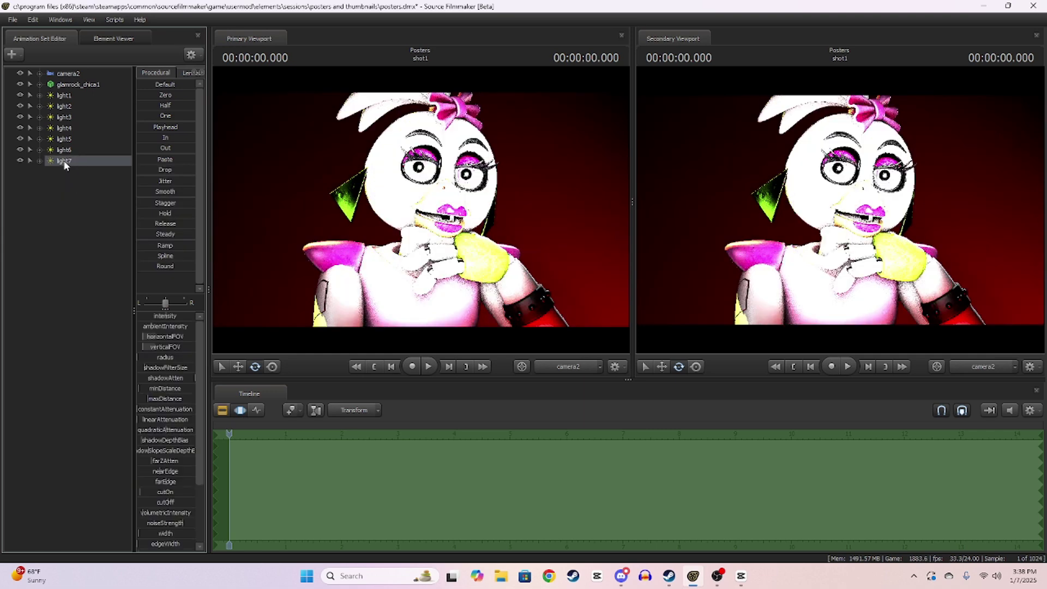
{"action": "double_click", "coordinate": [63, 160]}
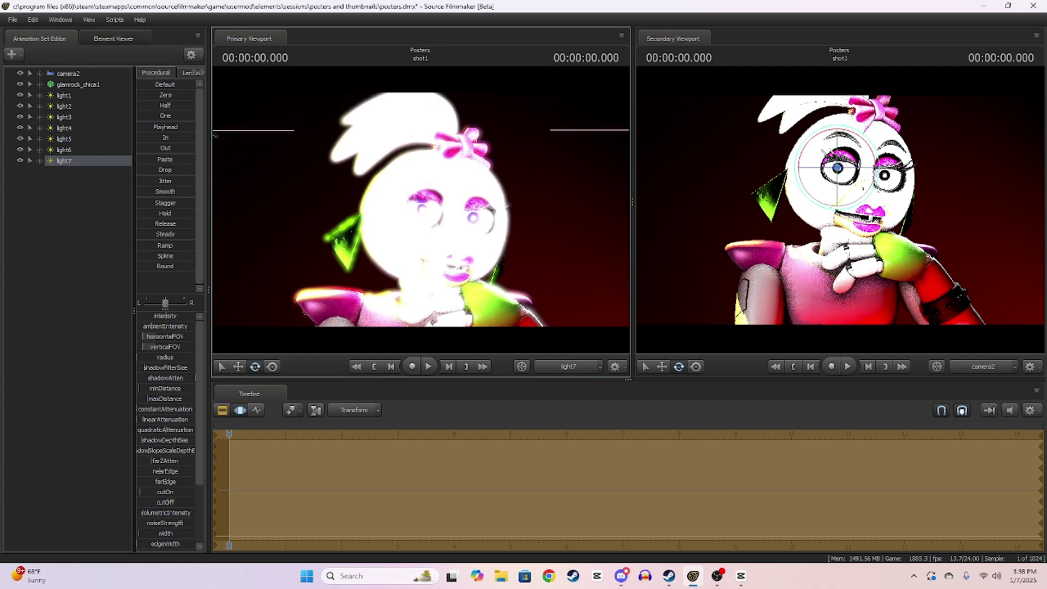
- Steer light7 through its own view up close to Chica's eye, centring it on the pupil
{"action": "left_click_drag", "start_coordinate": [420, 210], "coordinate": [421, 210]}
{"action": "key", "text": "w"}
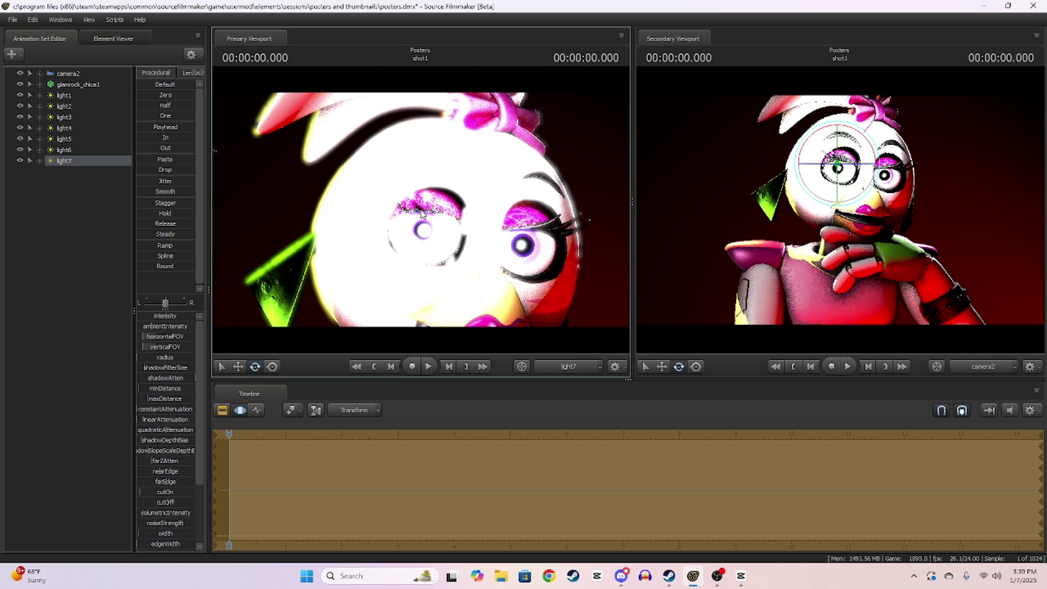
{"action": "left_click_drag", "start_coordinate": [437, 221], "coordinate": [424, 209]}
{"action": "key", "text": "w"}
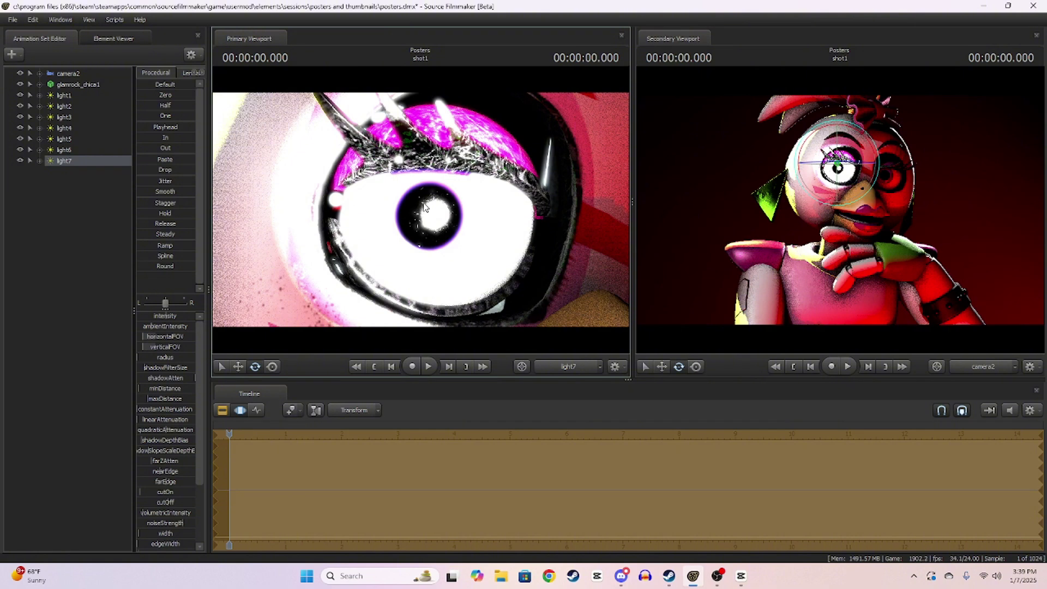
{"action": "key", "text": "s"}
{"action": "mouse_move", "coordinate": [429, 229]}
{"action": "left_mouse_down"}
{"action": "mouse_move", "coordinate": [425, 238]}
{"action": "mouse_move", "coordinate": [428, 226]}
{"action": "left_mouse_up"}
{"action": "key", "text": "w"}
- Fine-tune light7's beam size and shadowFilterSize, and lower its color_red for a cool glow in the eye
{"action": "mouse_move", "coordinate": [154, 340]}
{"action": "left_mouse_down"}
{"action": "mouse_move", "coordinate": [165, 340]}
{"action": "mouse_move", "coordinate": [156, 340]}
{"action": "left_mouse_up"}
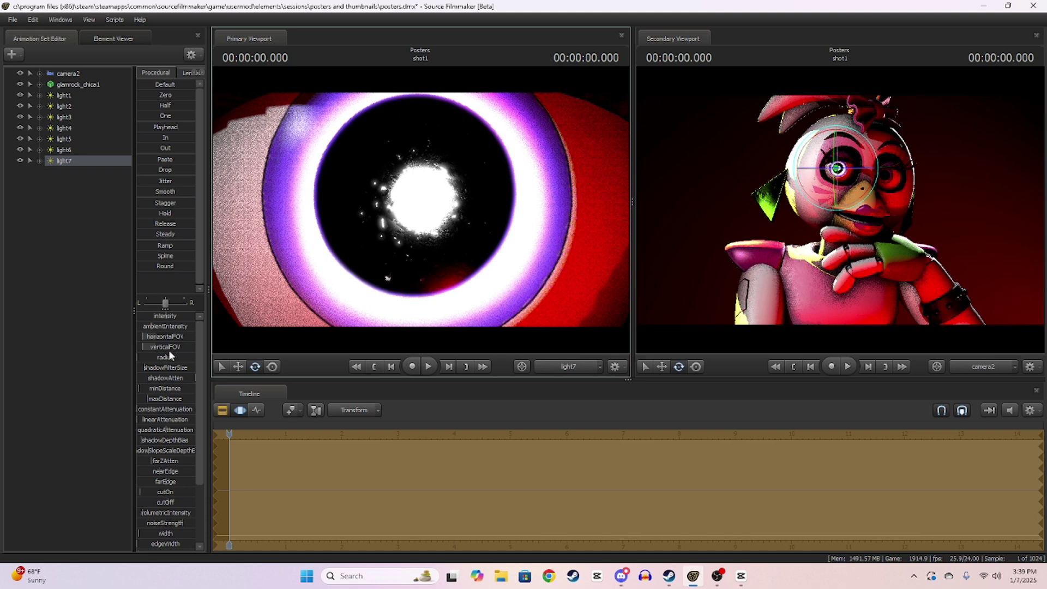
{"action": "left_click_drag", "start_coordinate": [155, 352], "coordinate": [154, 347]}
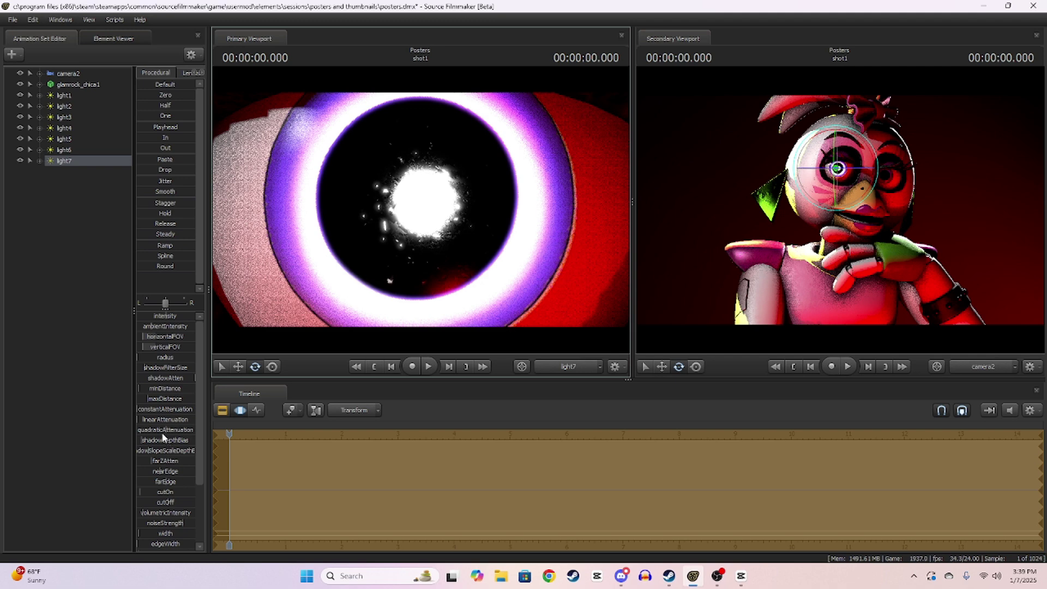
{"action": "scroll", "coordinate": [163, 428], "scroll_direction": "down", "scroll_amount": 3}
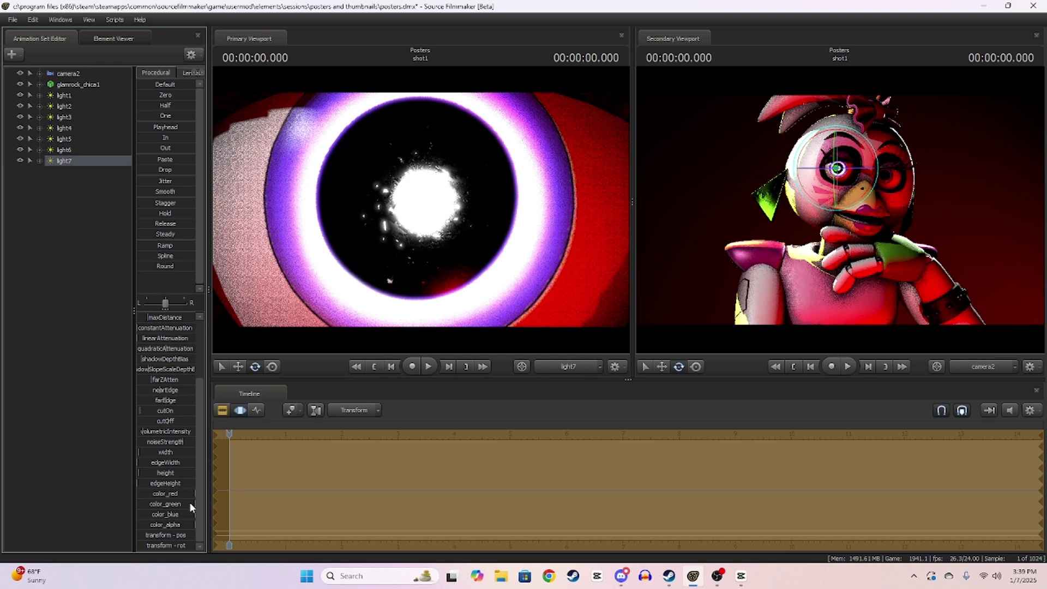
{"action": "mouse_move", "coordinate": [187, 493]}
{"action": "left_mouse_down"}
{"action": "mouse_move", "coordinate": [138, 494]}
{"action": "mouse_move", "coordinate": [175, 502]}
{"action": "left_mouse_up"}
{"action": "left_click", "coordinate": [70, 174]}
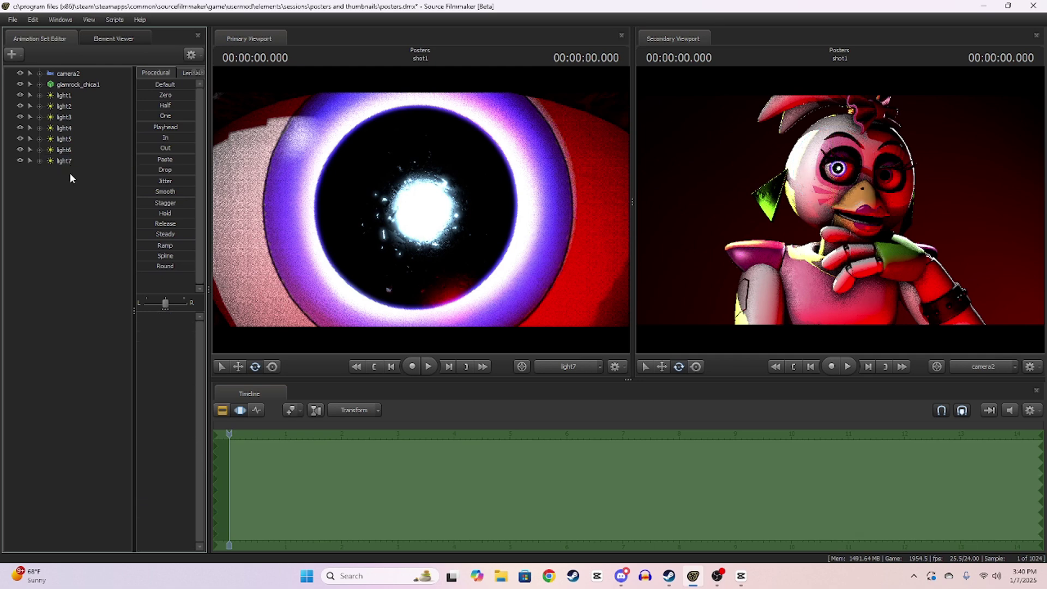
{"action": "left_click", "coordinate": [71, 162]}
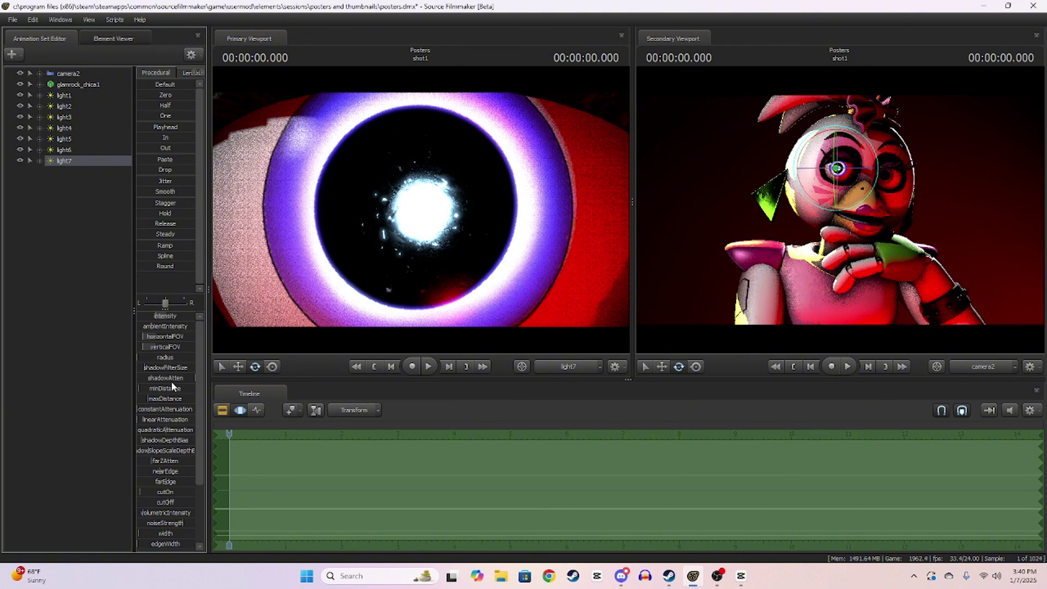
{"action": "left_click_drag", "start_coordinate": [169, 369], "coordinate": [168, 375]}
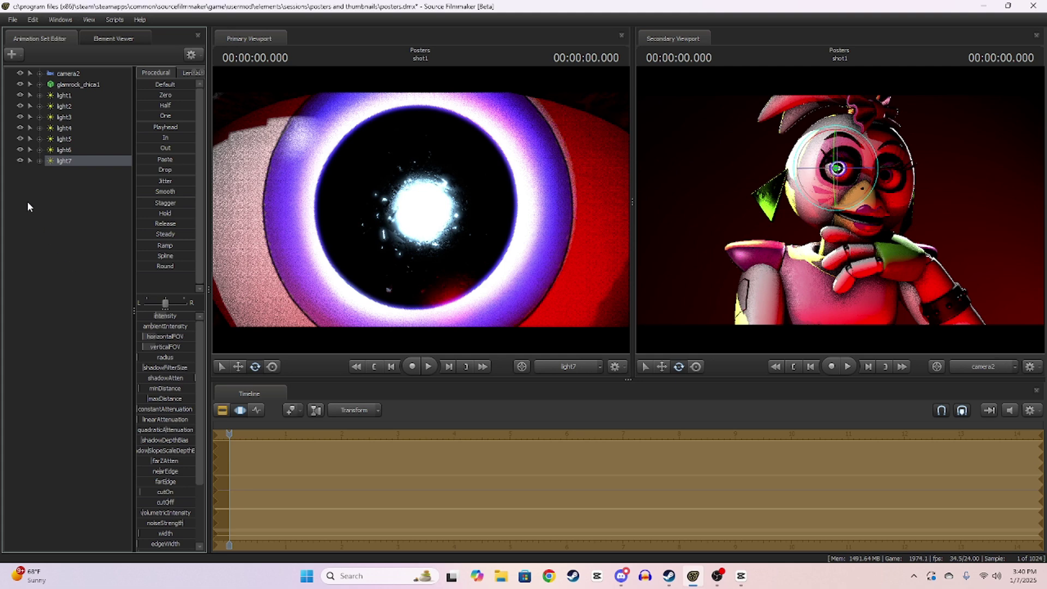
- Copy light7 and paste it as another light for Chica's other eye
{"action": "right_click", "coordinate": [64, 163]}
{"action": "left_click", "coordinate": [34, 168]}
{"action": "right_click", "coordinate": [35, 170]}
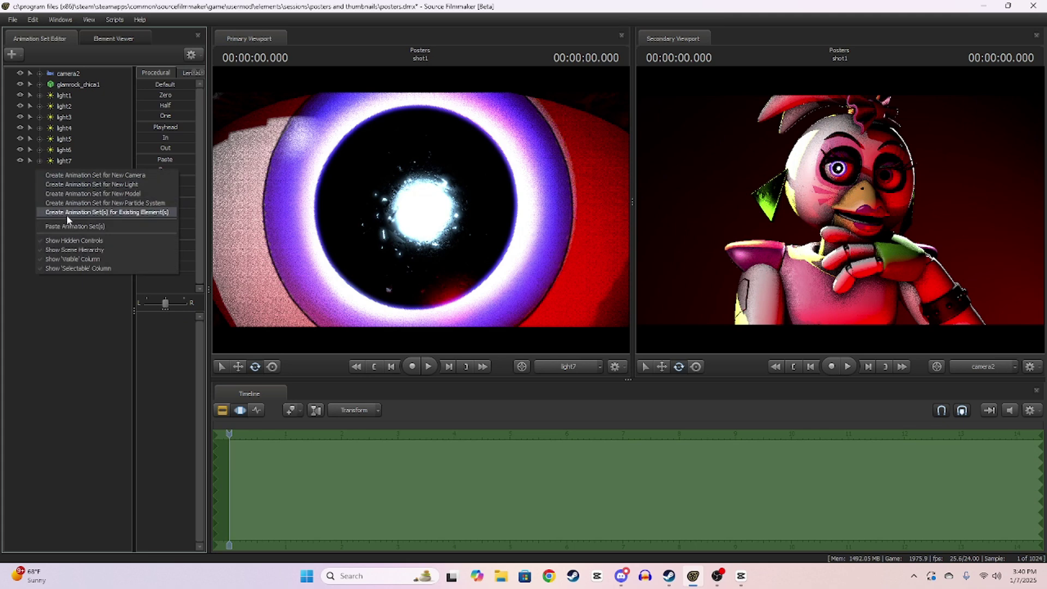
{"action": "left_click", "coordinate": [68, 210]}
{"action": "left_click", "coordinate": [73, 175]}
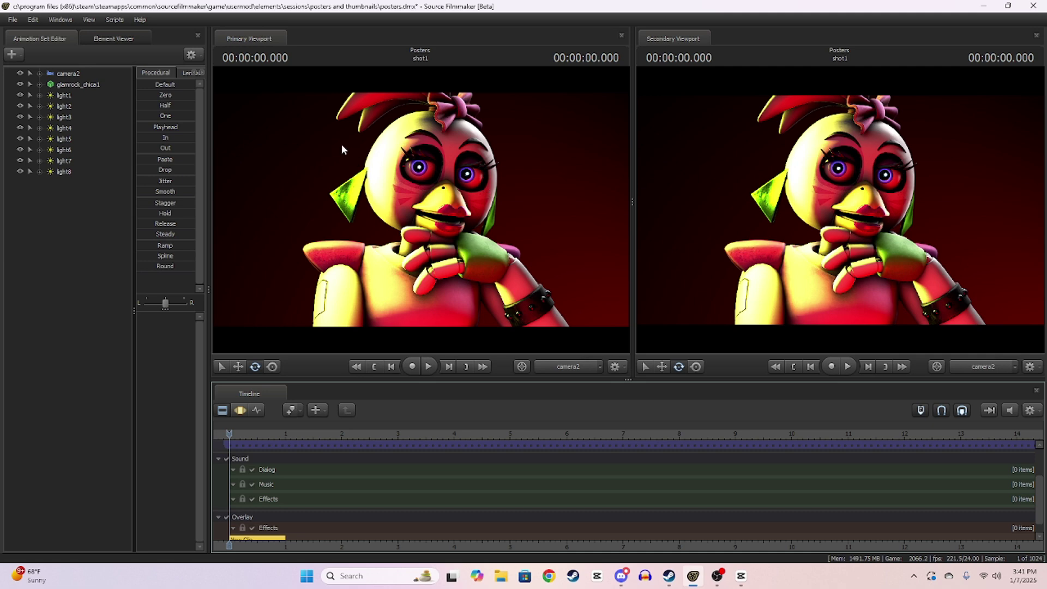
- Open the primary viewport's render settings and choose 1024 (override) samples for Depth Of Field
{"action": "right_click", "coordinate": [327, 149]}
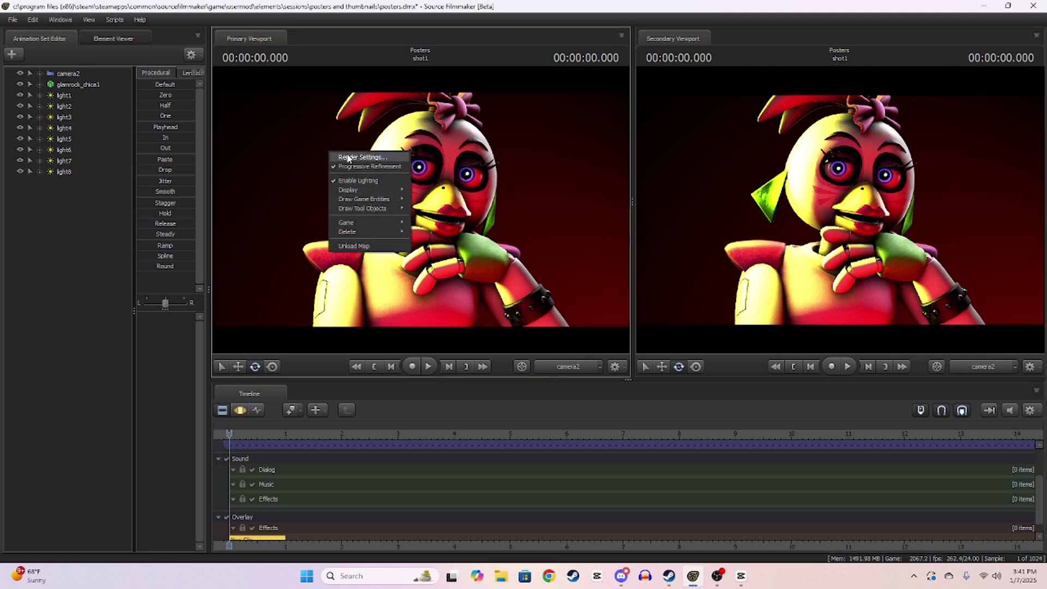
{"action": "left_click", "coordinate": [347, 155]}
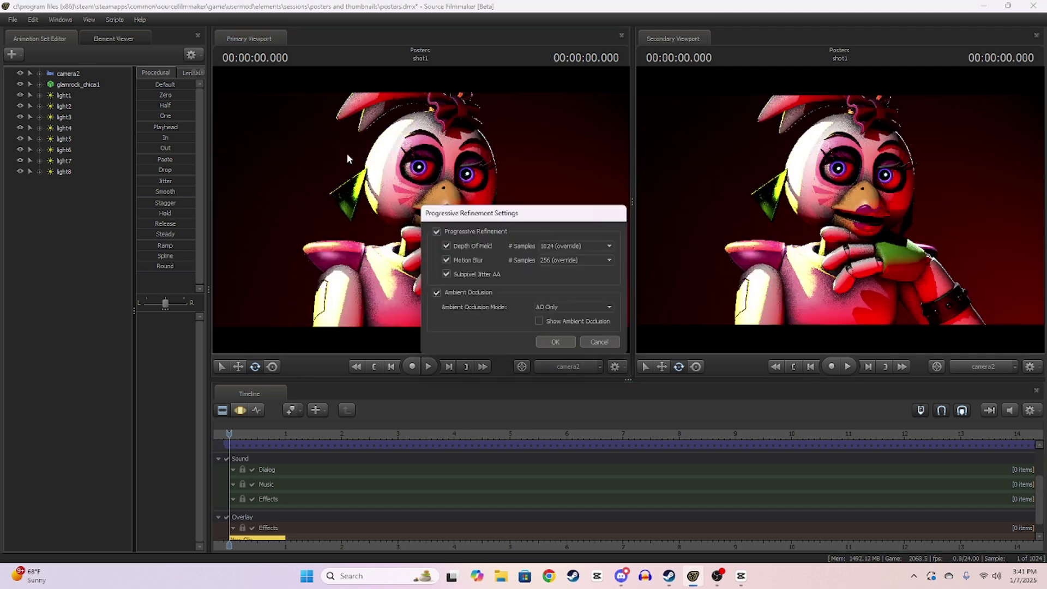
{"action": "left_click", "coordinate": [560, 245]}
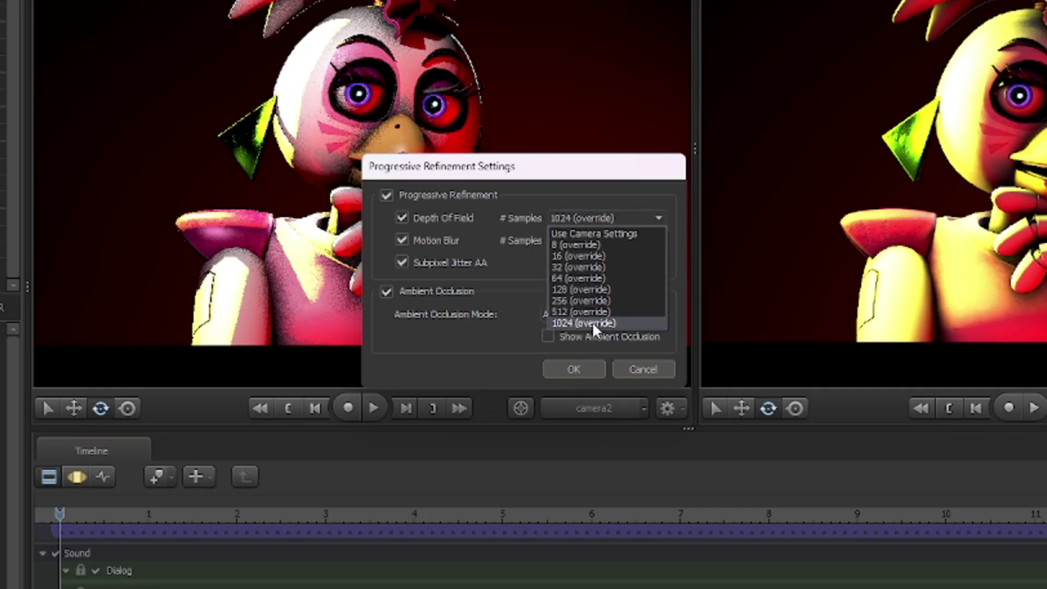
{"action": "left_click", "coordinate": [592, 323]}
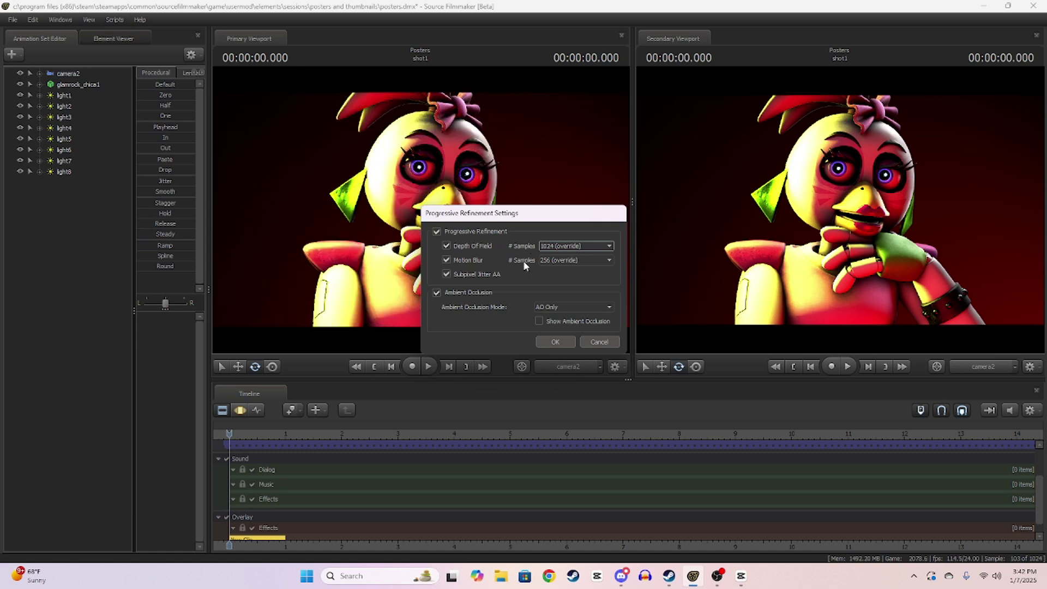
{"action": "left_click", "coordinate": [551, 246]}
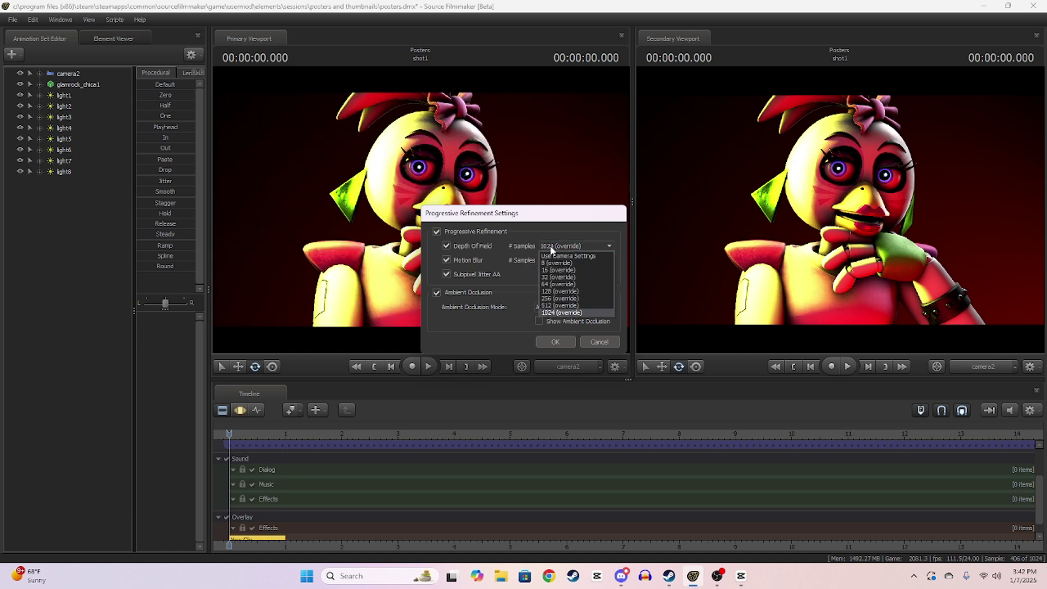
{"action": "left_click", "coordinate": [522, 289]}
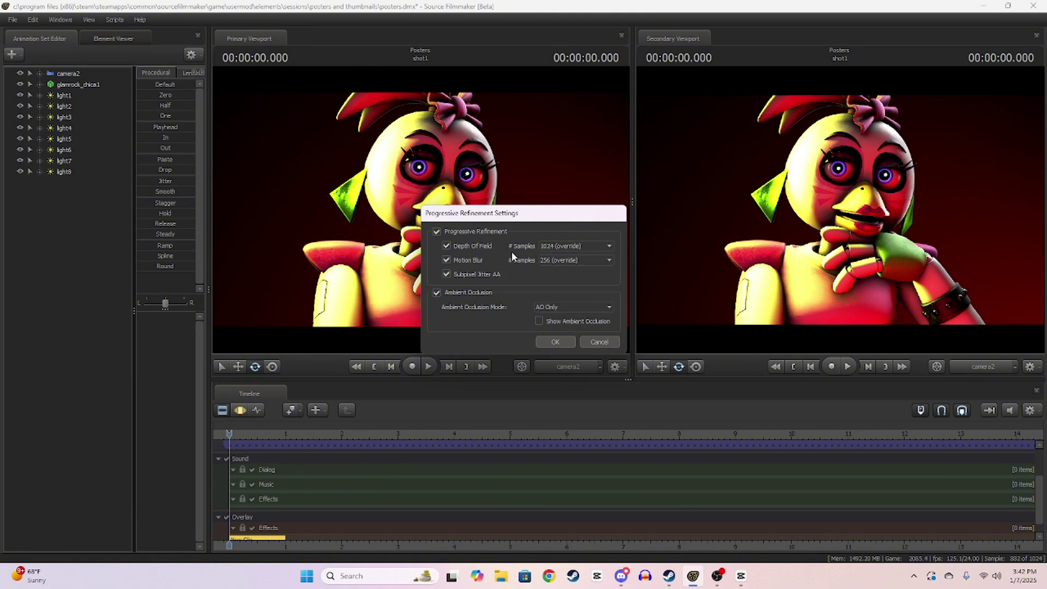
- Set the progressive refinement samples to 1024 (override) for Depth Of Field and 256 (override) for Motion Blur, and apply the settings
{"action": "left_click", "coordinate": [565, 259]}
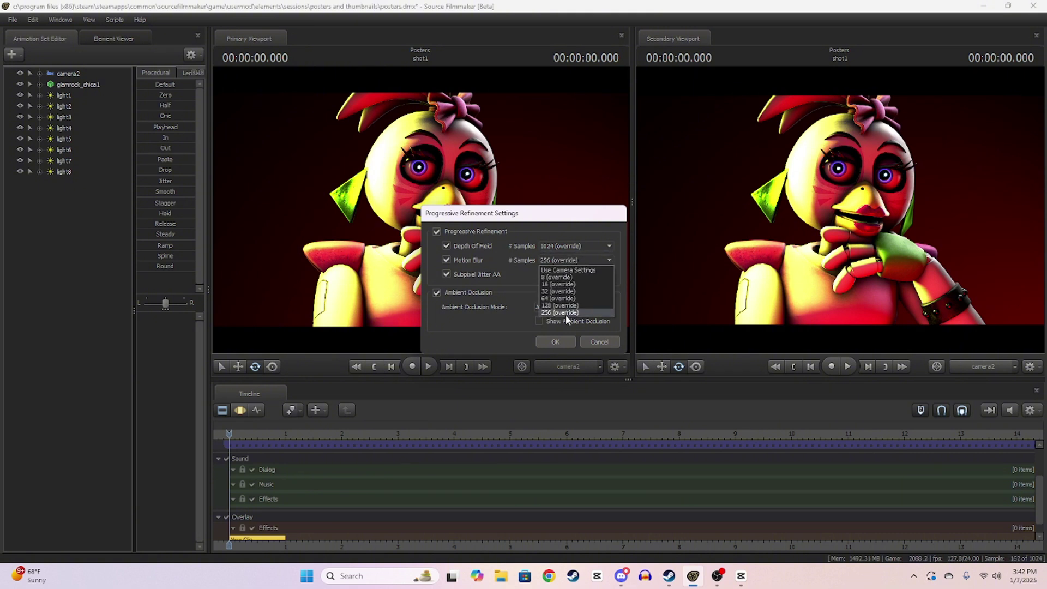
{"action": "left_click", "coordinate": [526, 246]}
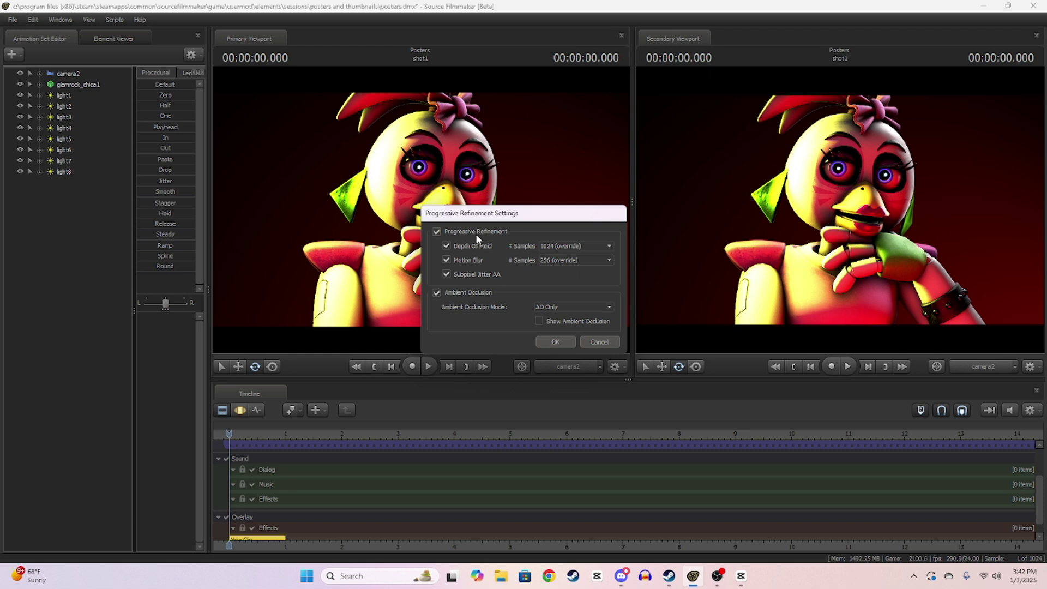
{"action": "left_click", "coordinate": [553, 246]}
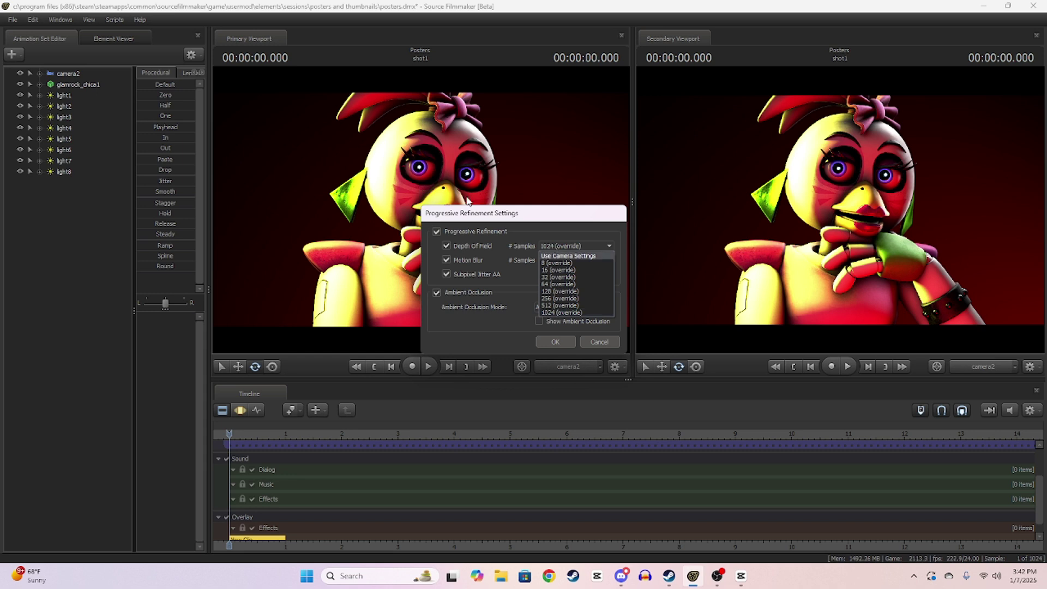
{"action": "left_click", "coordinate": [551, 312]}
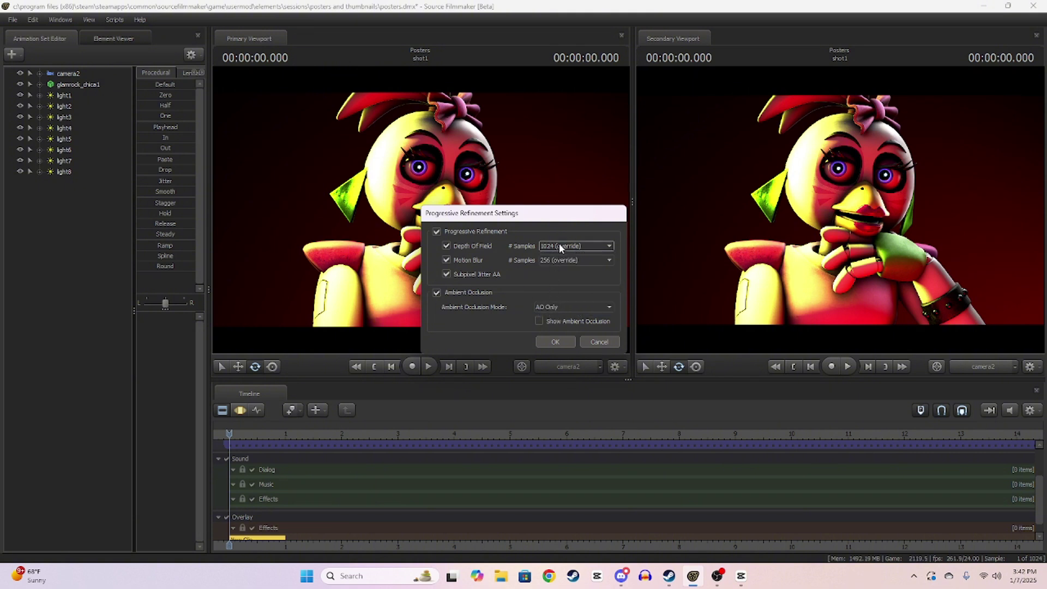
{"action": "left_click", "coordinate": [574, 245]}
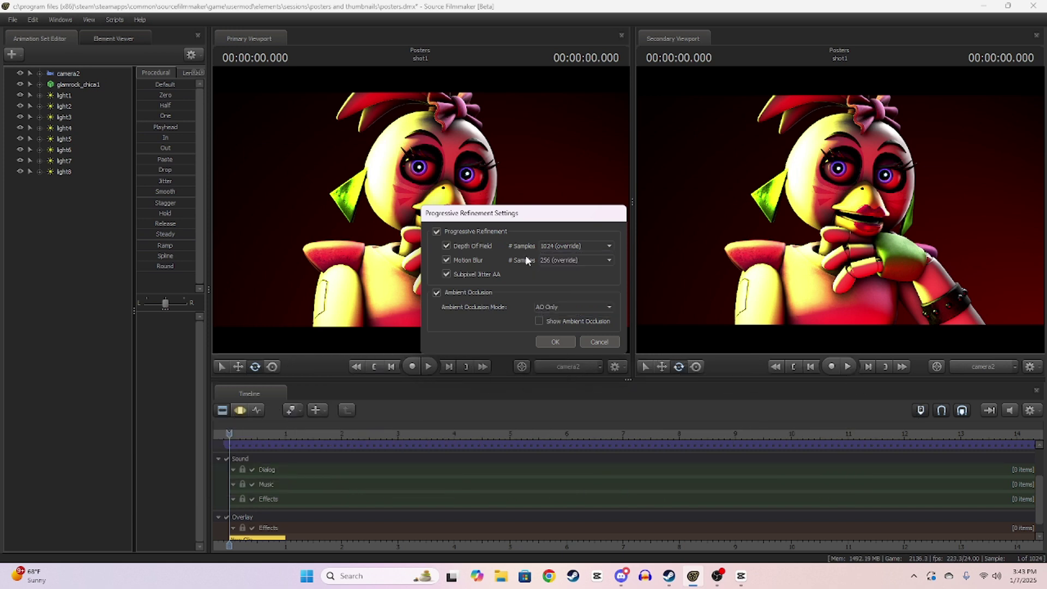
{"action": "left_click", "coordinate": [552, 242]}
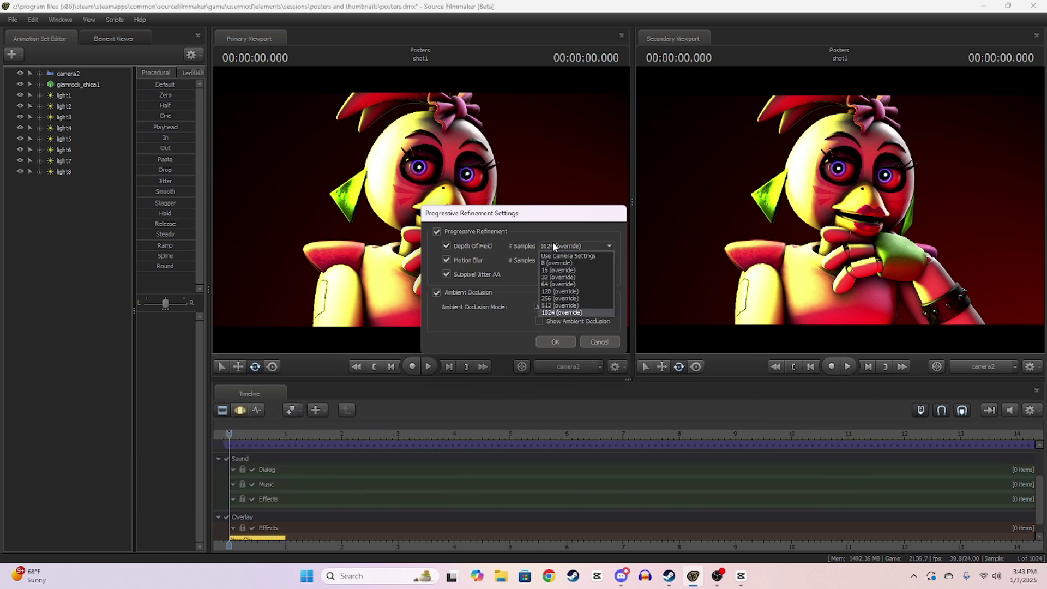
{"action": "left_click", "coordinate": [569, 298]}
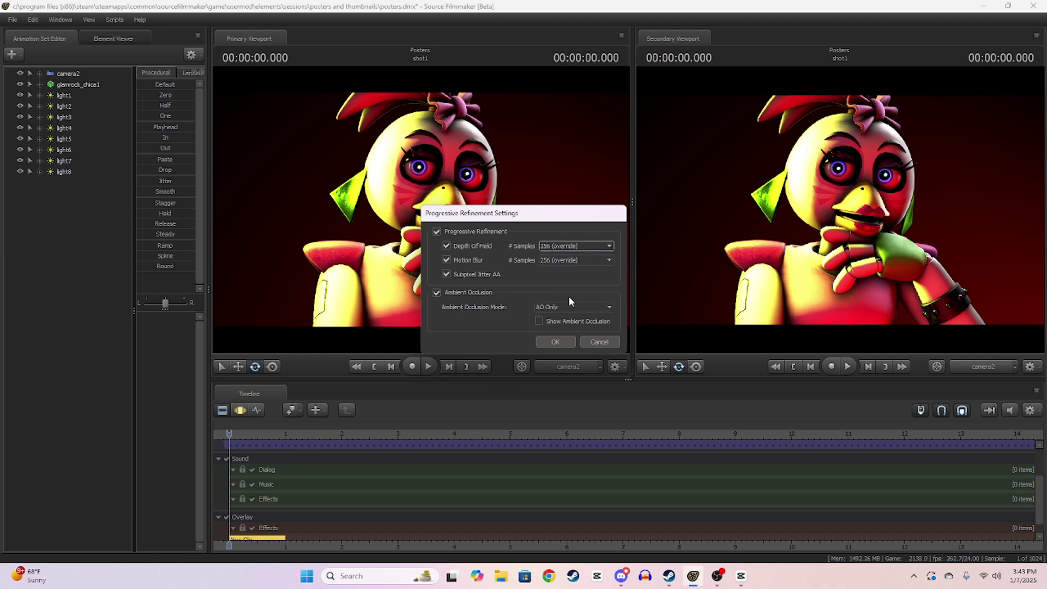
{"action": "left_click", "coordinate": [565, 260]}
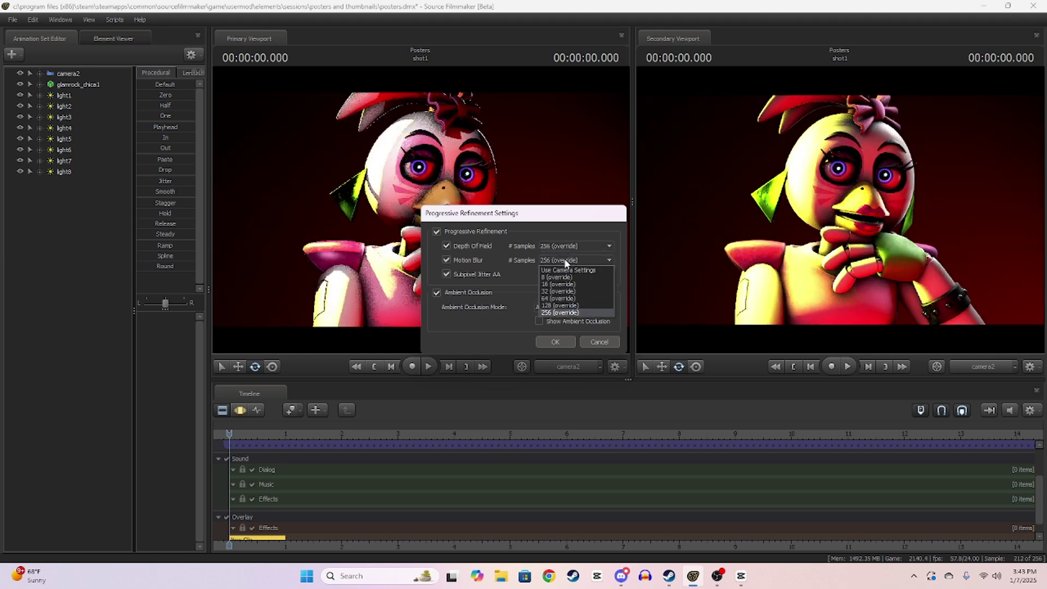
{"action": "left_click", "coordinate": [561, 299]}
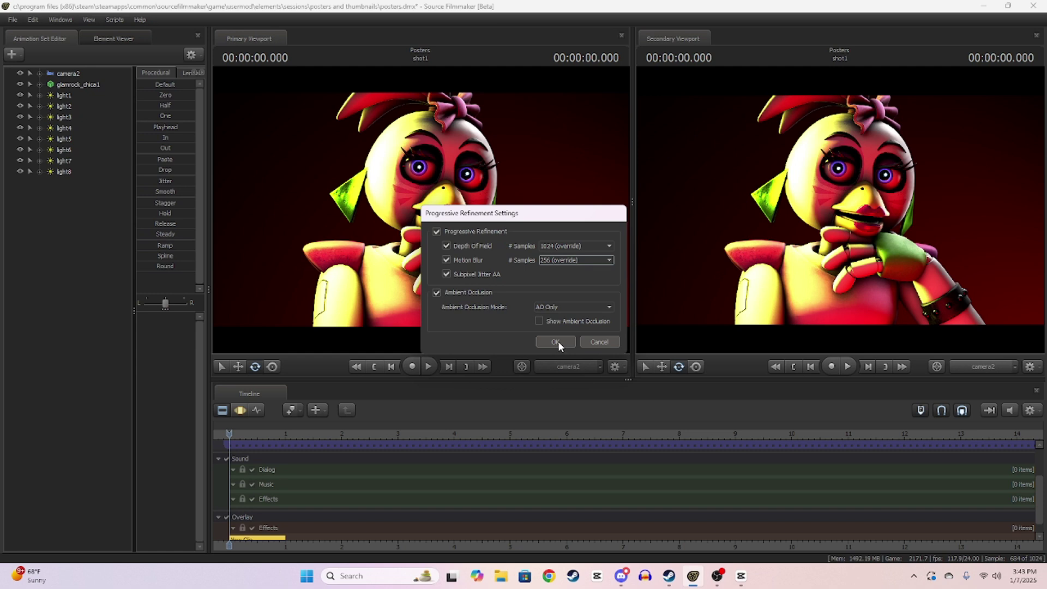
{"action": "left_click", "coordinate": [555, 342]}
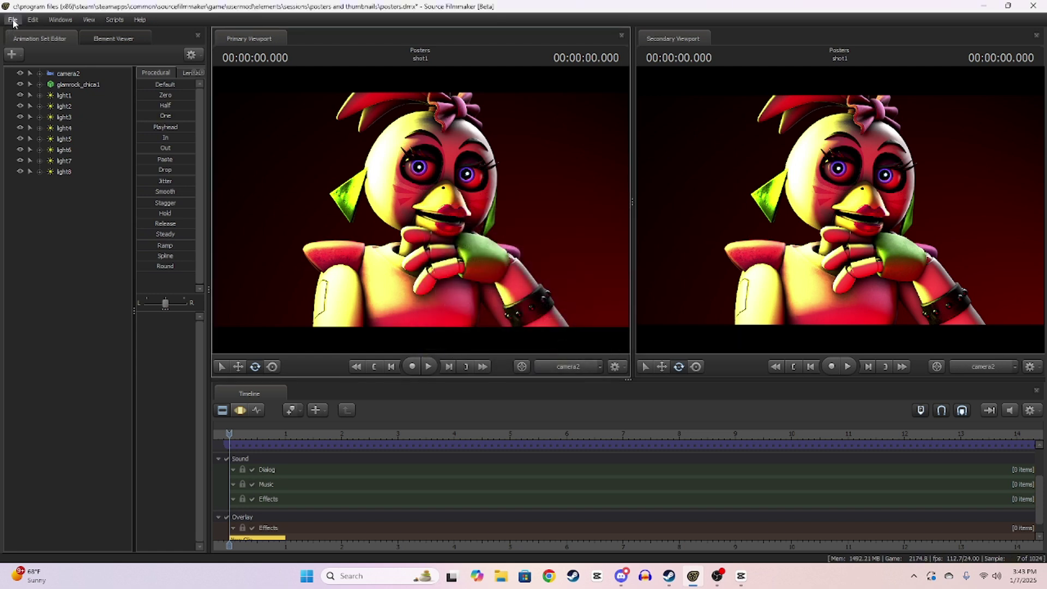
- Start a movie export of the session, saving the modified document first
{"action": "left_click", "coordinate": [13, 20]}
{"action": "mouse_move", "coordinate": [41, 129]}
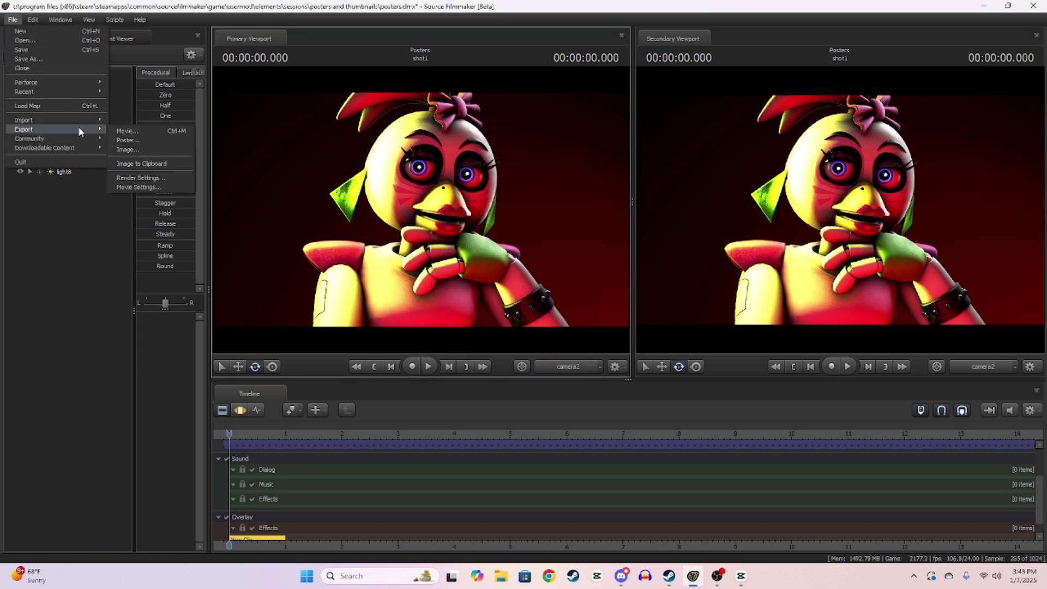
{"action": "left_click", "coordinate": [136, 134]}
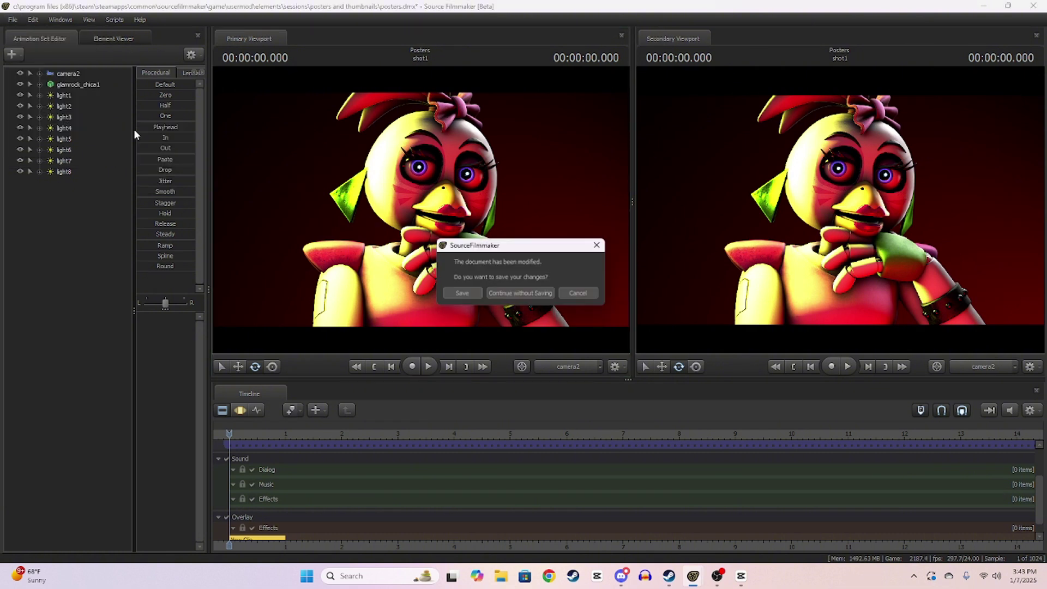
{"action": "left_click", "coordinate": [458, 293]}
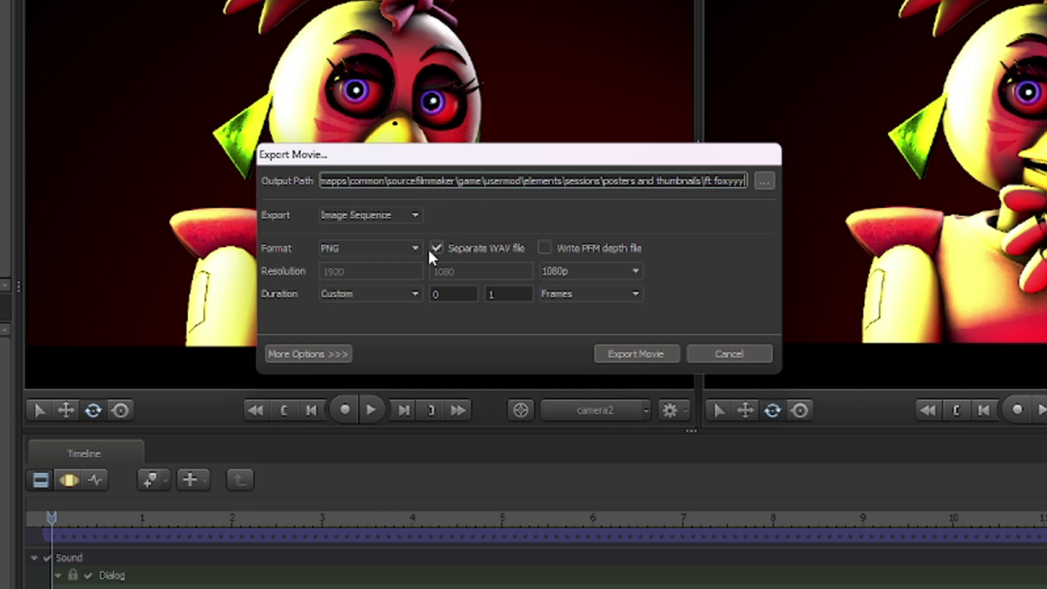
- Replace the file name at the end of the export's output path with "glamrock chica", keeping the posters and thumbnails folder
{"action": "key", "text": "BackSpace"}
{"action": "key", "text": "BackSpace"}
{"action": "key", "text": "BackSpace"}
{"action": "key", "text": "BackSpace"}
{"action": "key", "text": "BackSpace"}
{"action": "key", "text": "BackSpace"}
{"action": "key", "text": "BackSpace"}
{"action": "key", "text": "BackSpace"}
{"action": "key", "text": "BackSpace"}
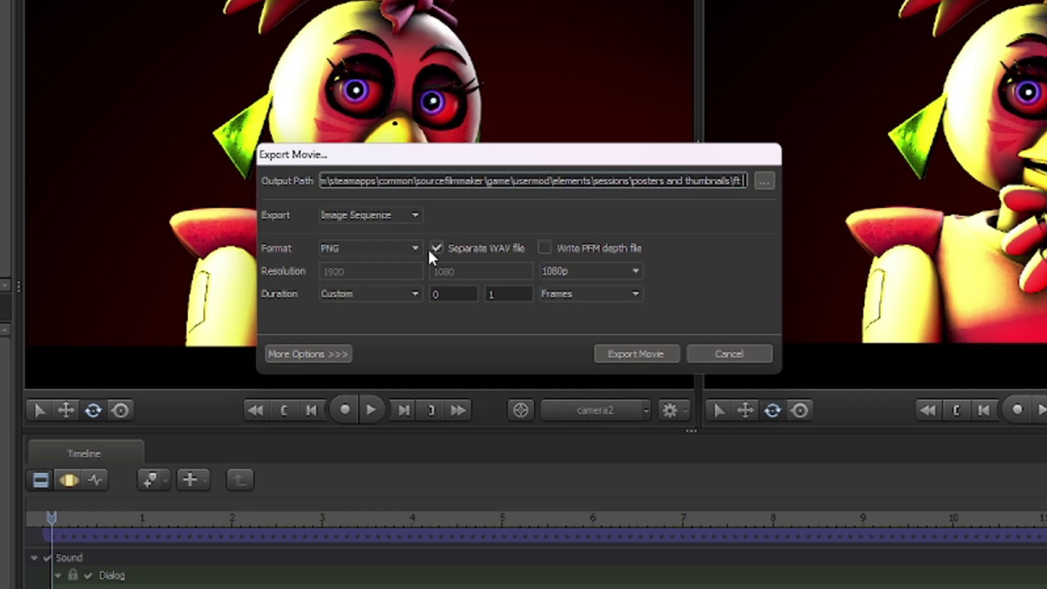
{"action": "type", "text": "glamrock "}
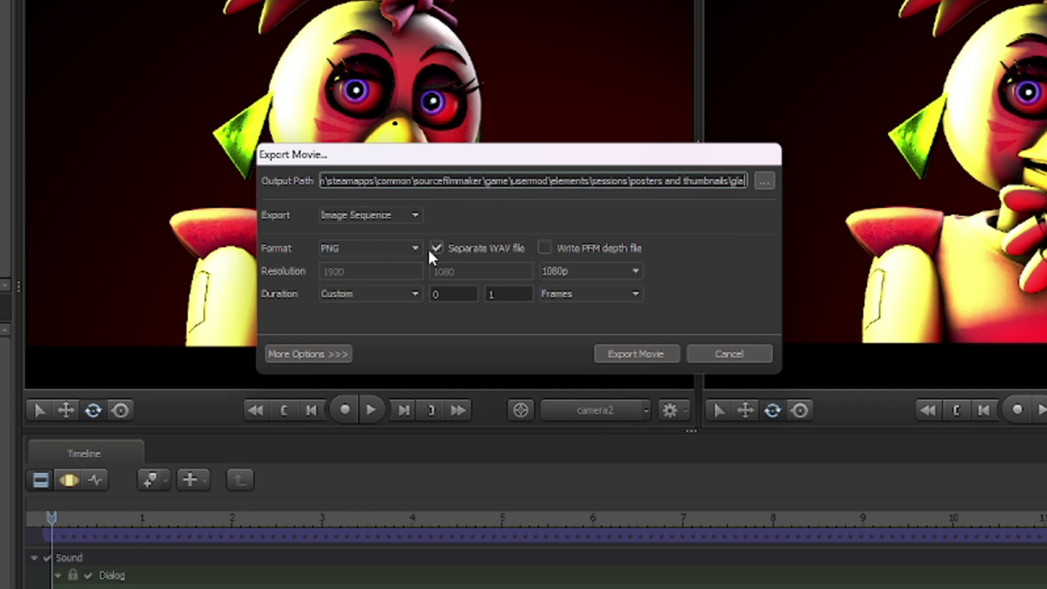
{"action": "type", "text": "chica"}
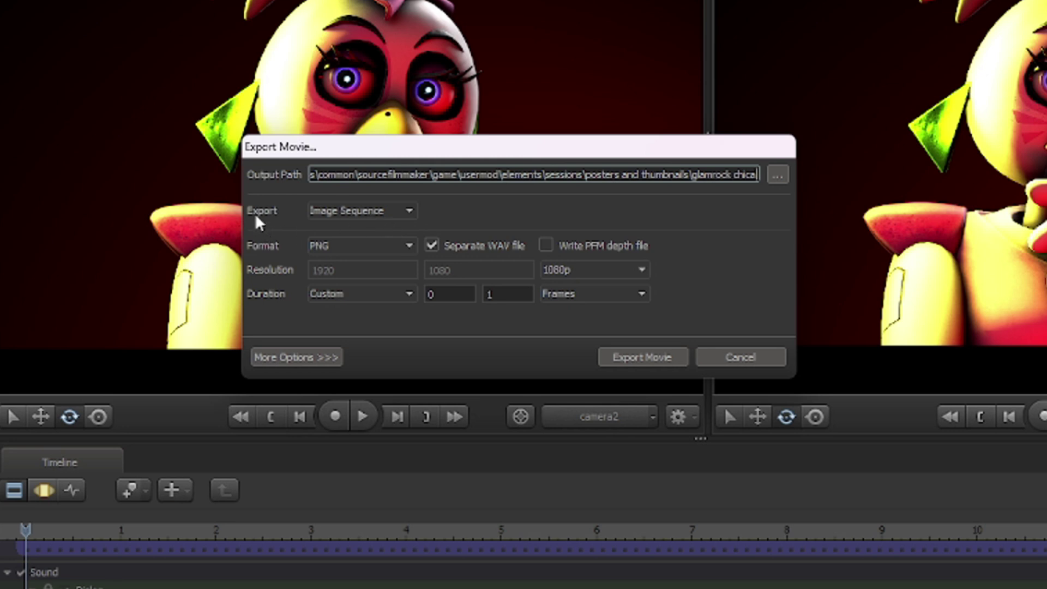
- Choose Image Sequence as the export type and PNG as its format
{"action": "left_click", "coordinate": [341, 213]}
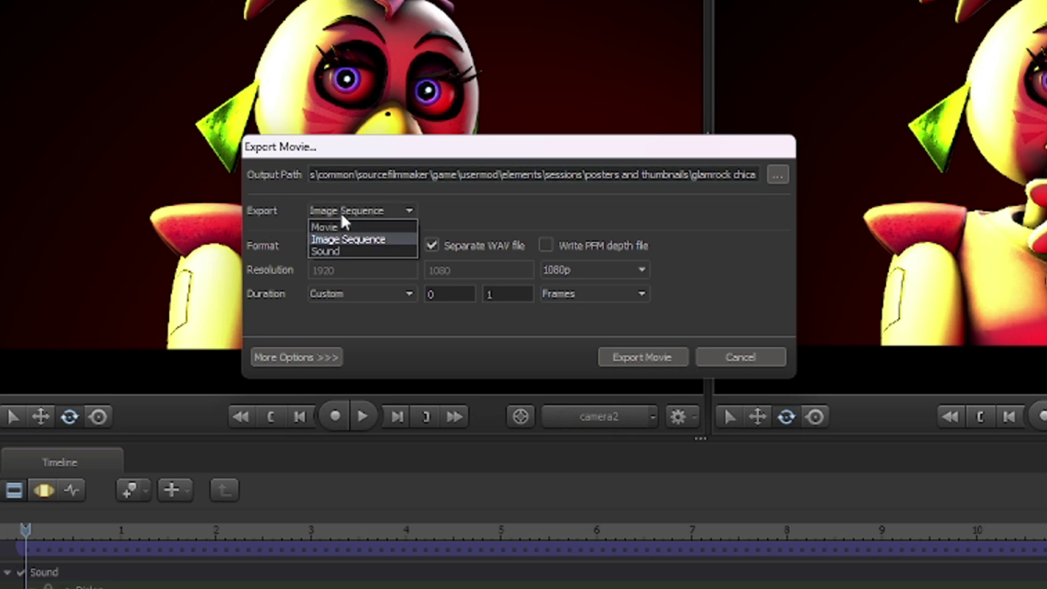
{"action": "left_click", "coordinate": [342, 212]}
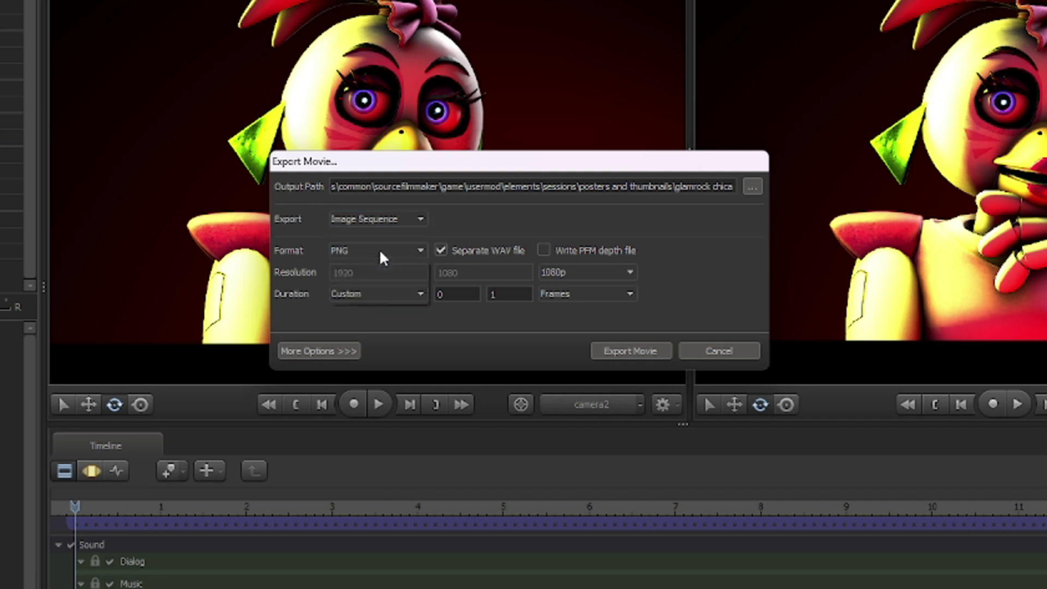
{"action": "left_click", "coordinate": [362, 245]}
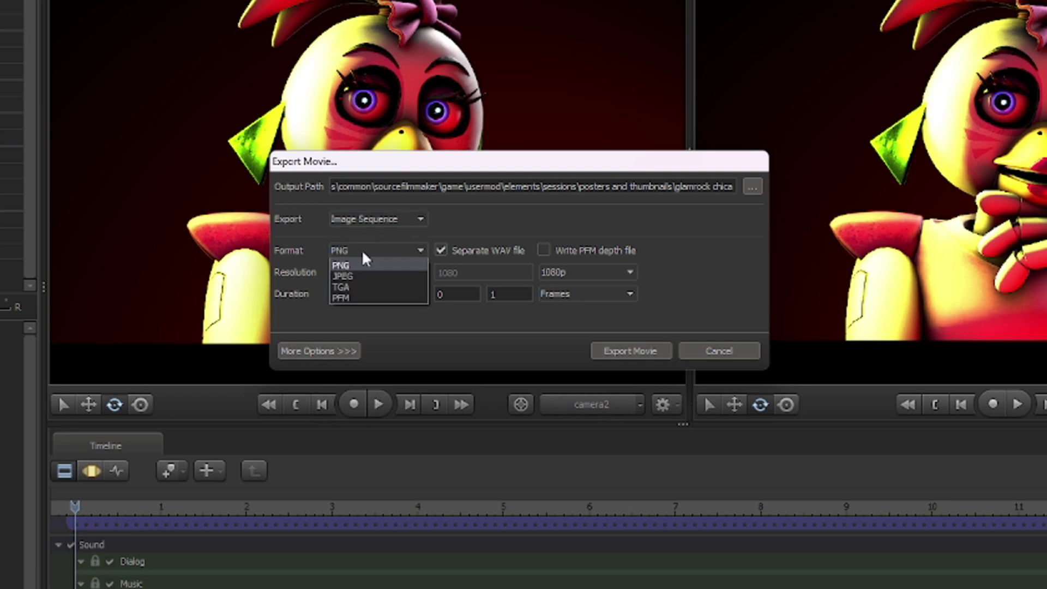
{"action": "left_click", "coordinate": [359, 248]}
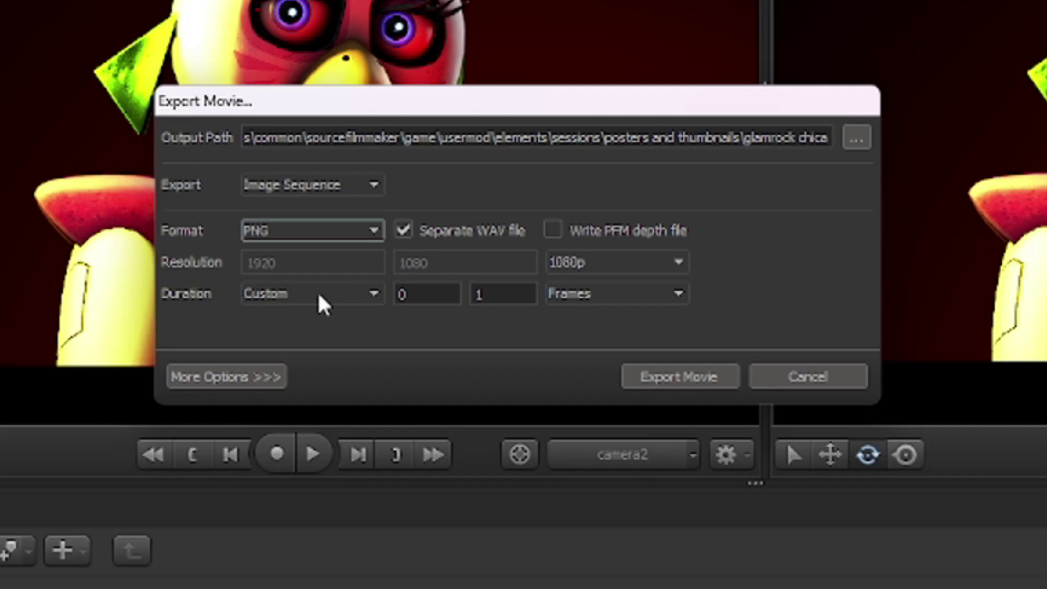
- Set the export duration to Custom, from 0 to 1, measured in Frames
{"action": "left_click", "coordinate": [432, 296]}
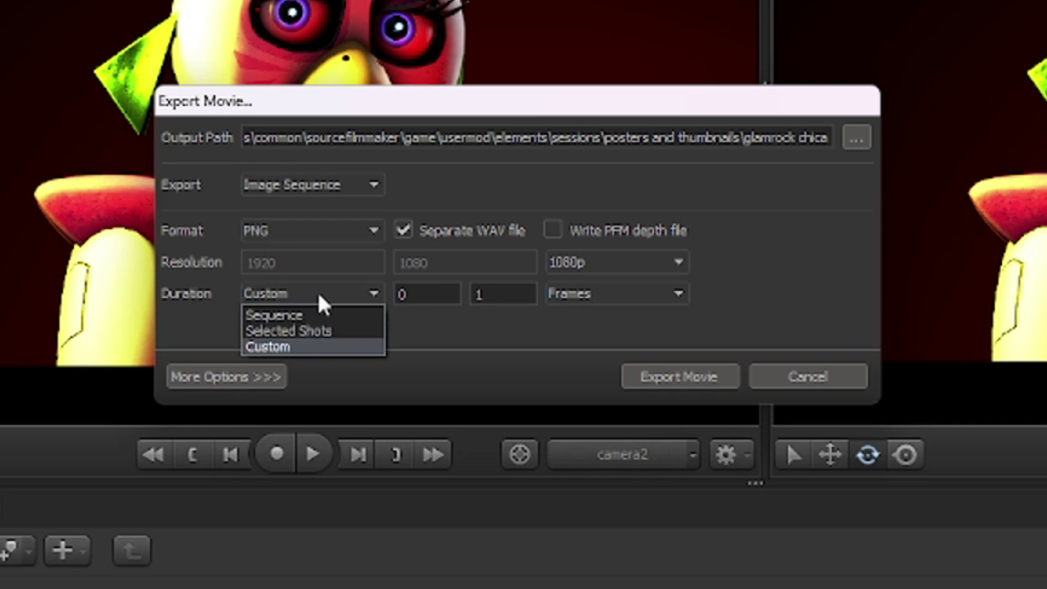
{"action": "left_click", "coordinate": [286, 299]}
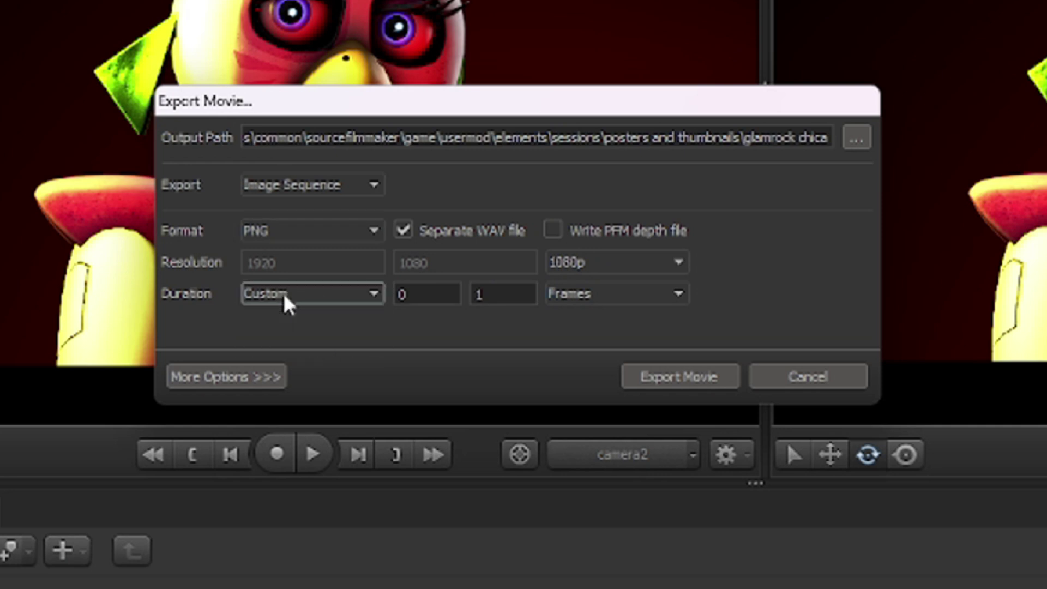
{"action": "left_click", "coordinate": [589, 297]}
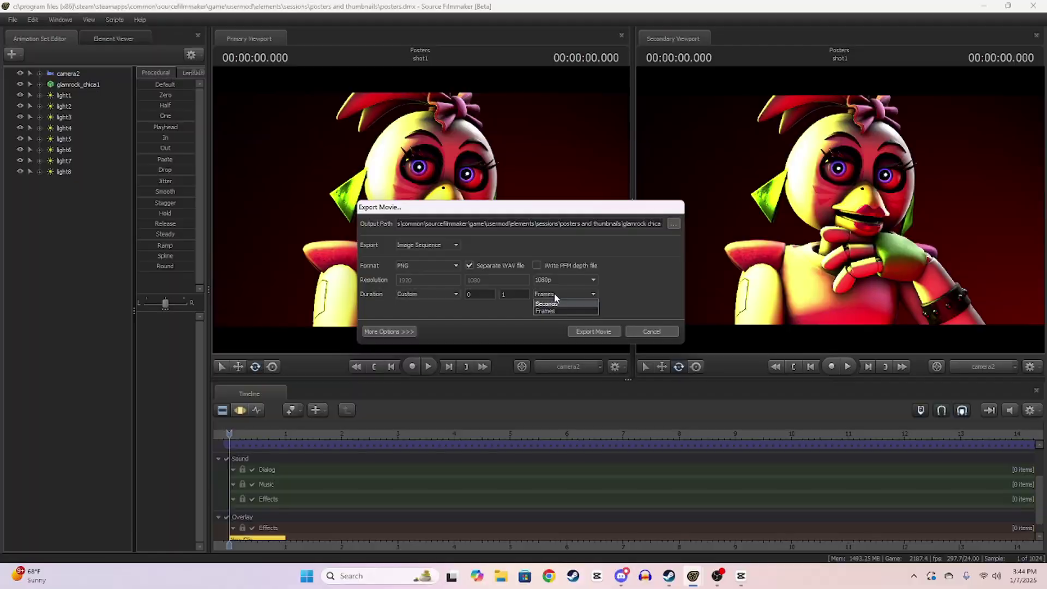
{"action": "left_click", "coordinate": [545, 296]}
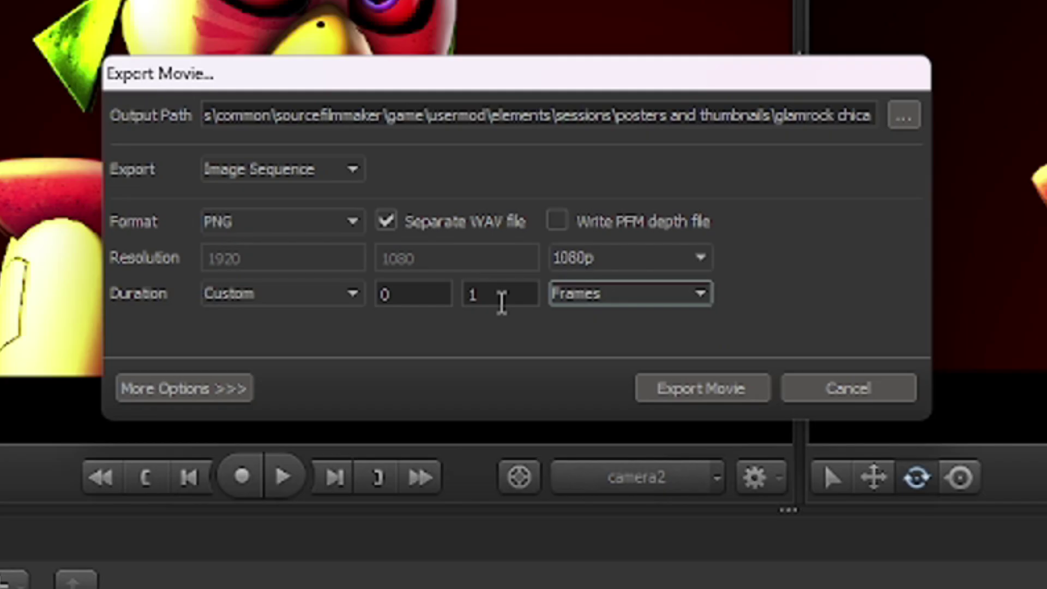
{"action": "left_click", "coordinate": [515, 294]}
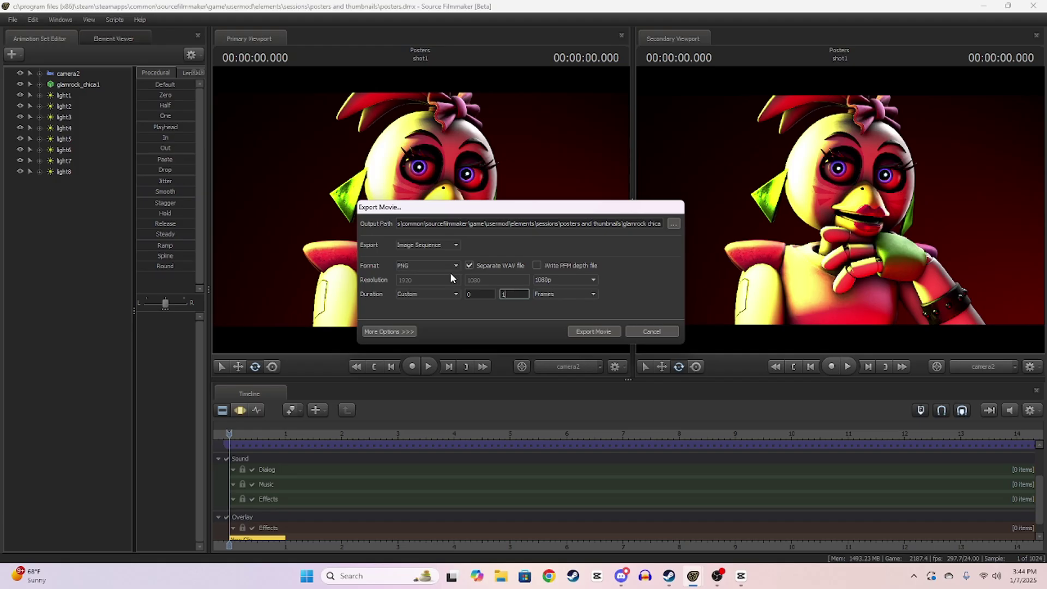
- Expand the additional export options to the render settings and choose 1080p as the resolution
{"action": "left_click", "coordinate": [404, 331]}
{"action": "left_click", "coordinate": [487, 332]}
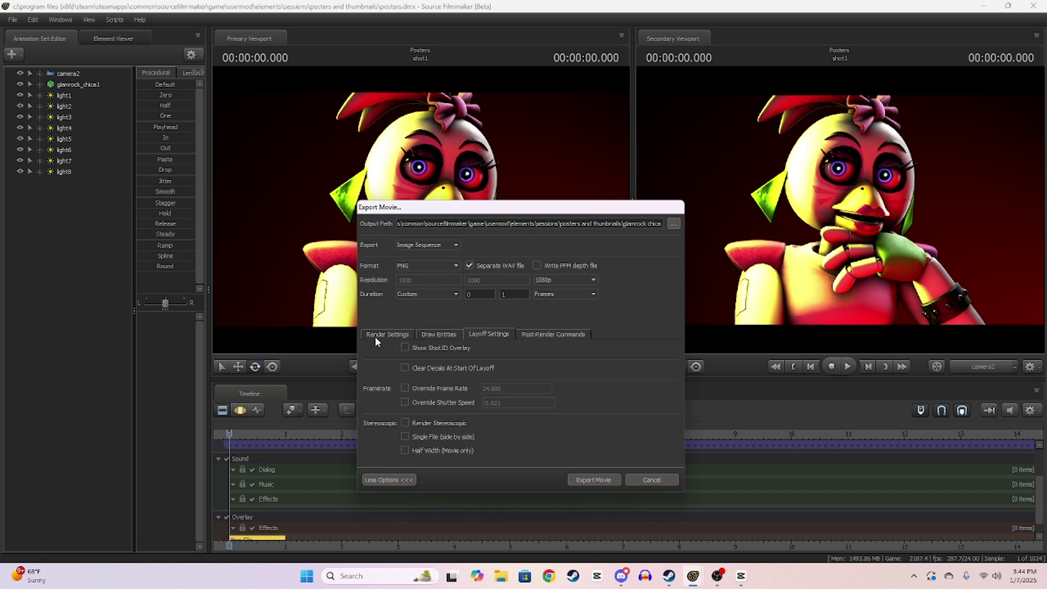
{"action": "left_click", "coordinate": [376, 334]}
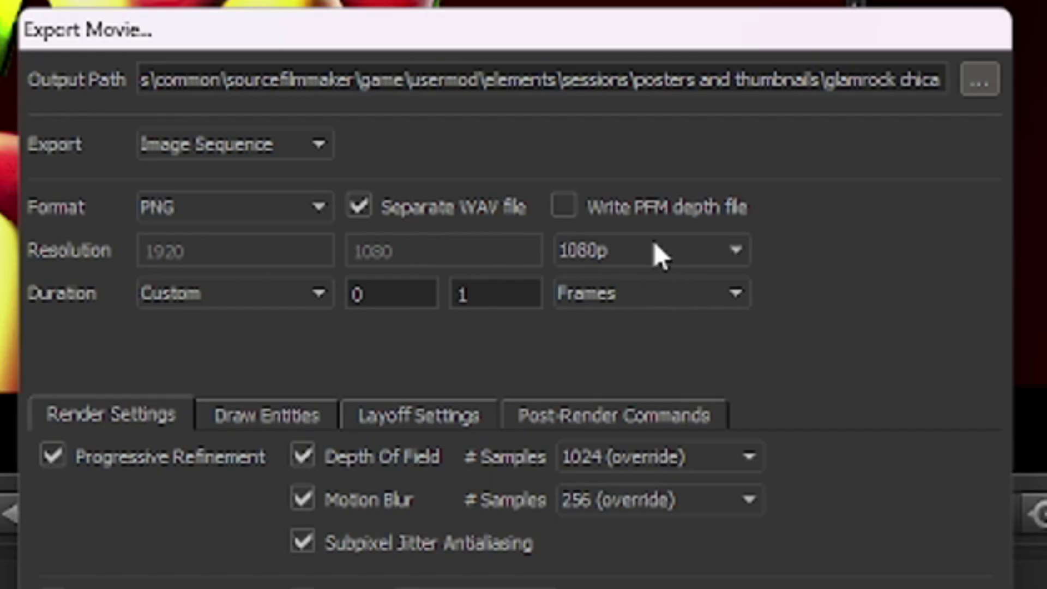
{"action": "left_click", "coordinate": [654, 244]}
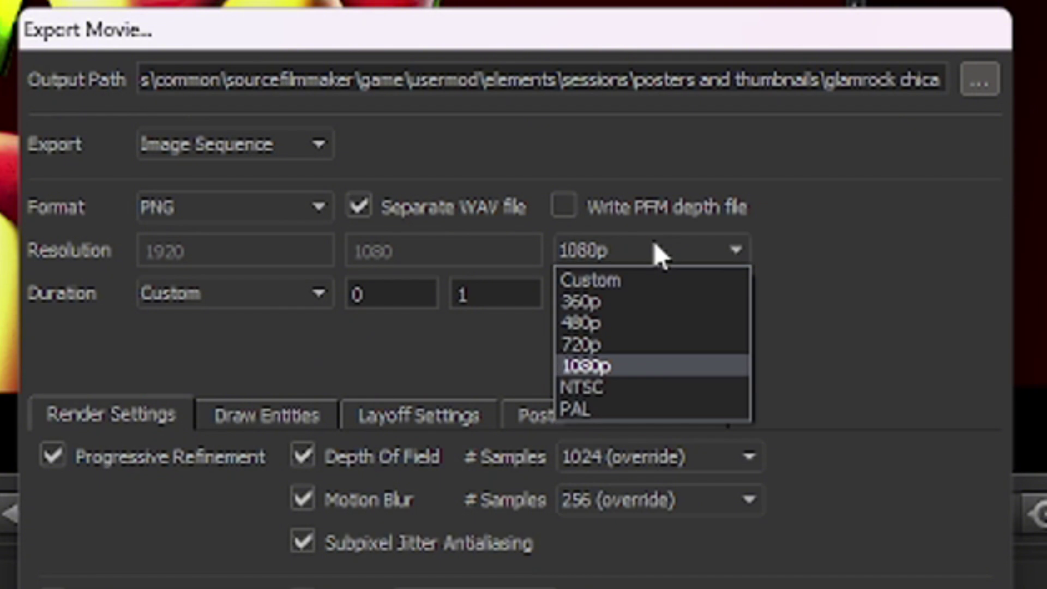
{"action": "left_click", "coordinate": [653, 244]}
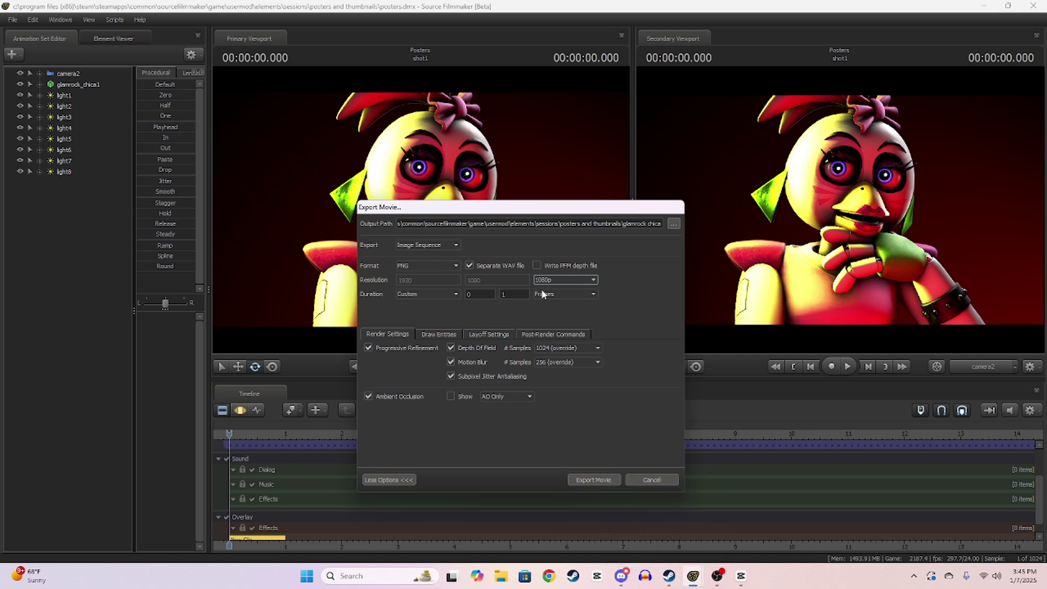
- Switch to Steam, examine the resolution parameters in Source Filmmaker's launch options, and return to the export settings
{"action": "left_click", "coordinate": [669, 577]}
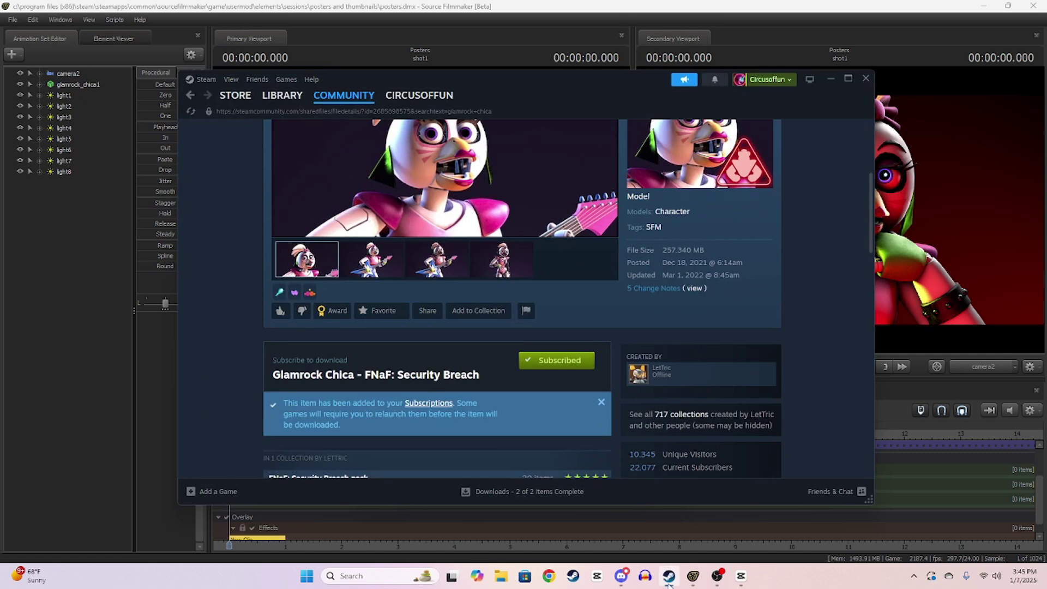
{"action": "mouse_move", "coordinate": [281, 96]}
{"action": "left_click", "coordinate": [275, 113]}
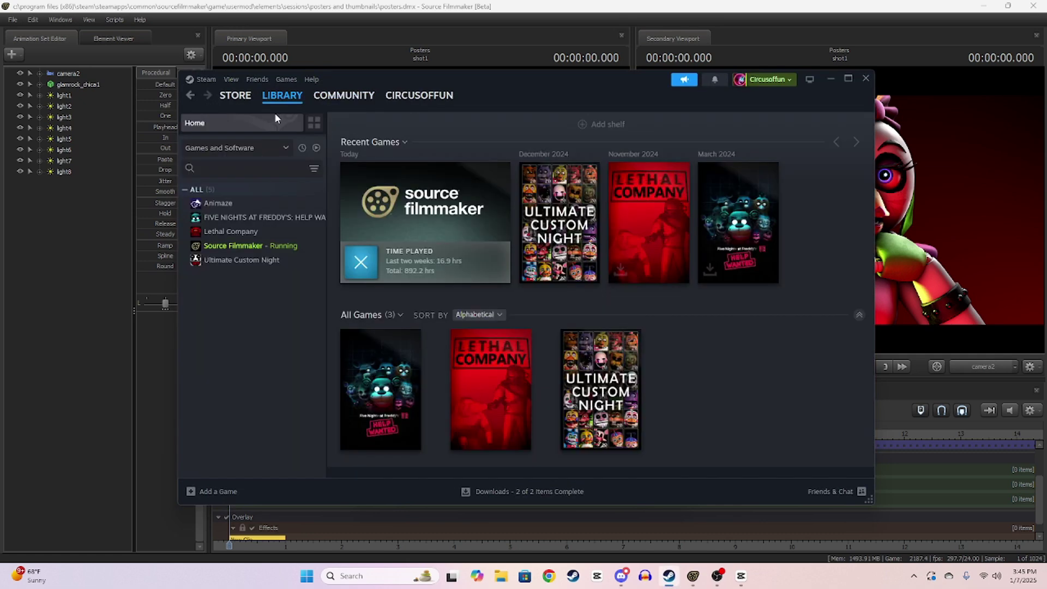
{"action": "right_click", "coordinate": [235, 244]}
{"action": "left_click", "coordinate": [280, 329]}
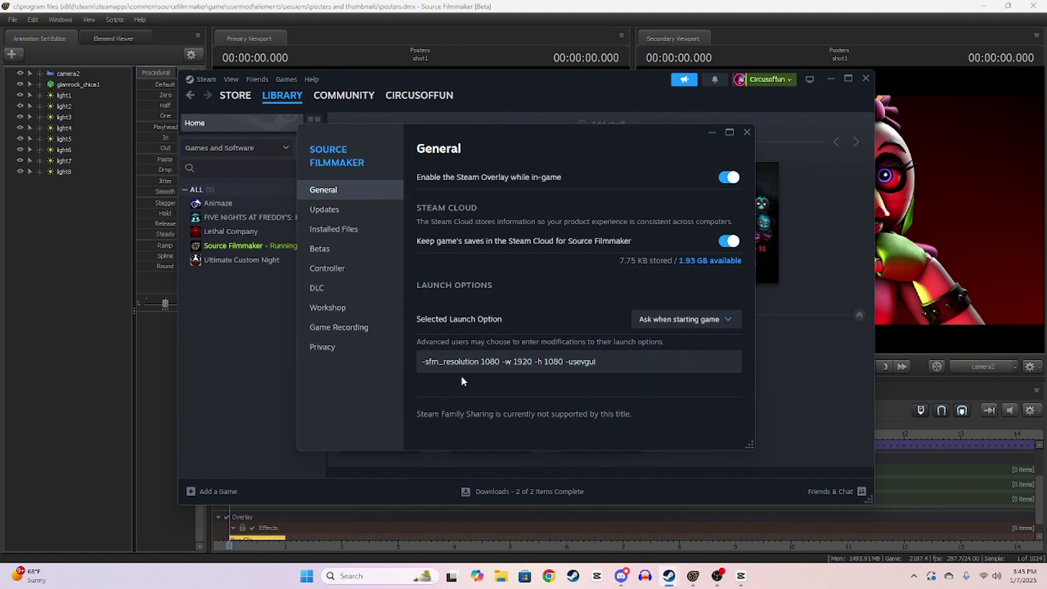
{"action": "left_click", "coordinate": [604, 366]}
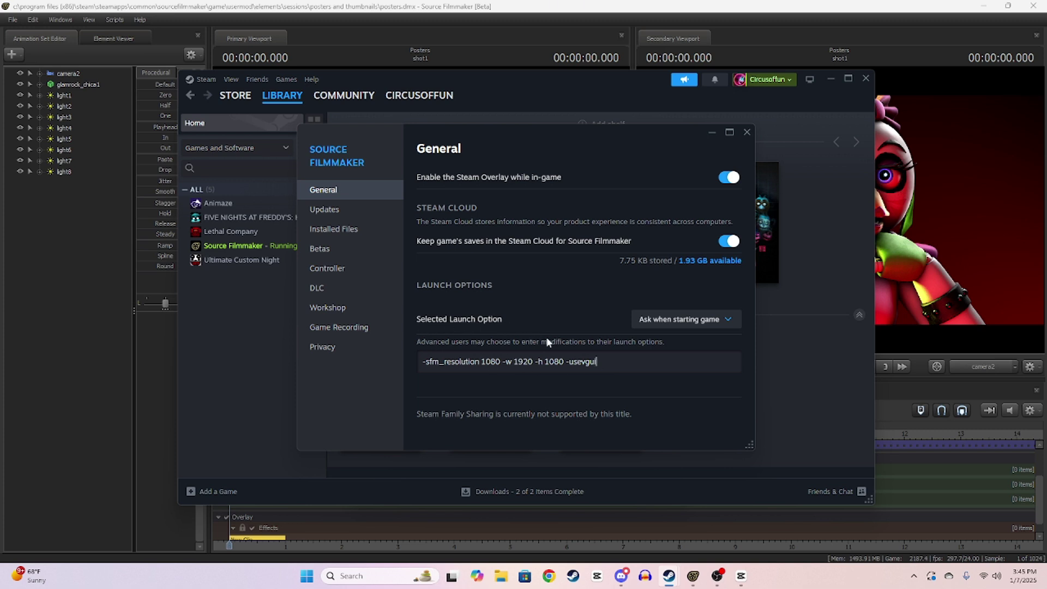
{"action": "left_click", "coordinate": [717, 135]}
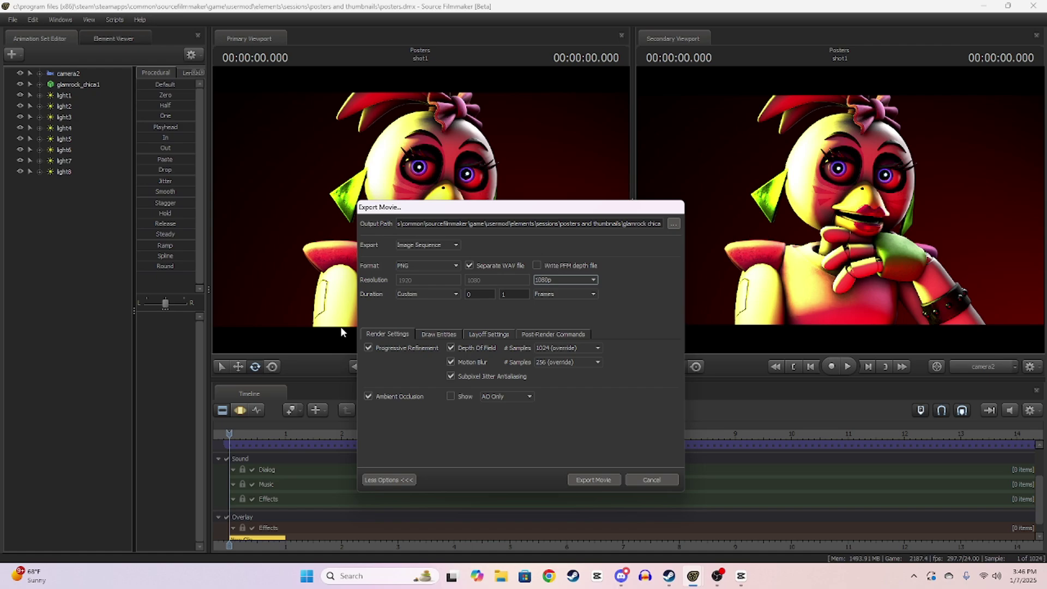